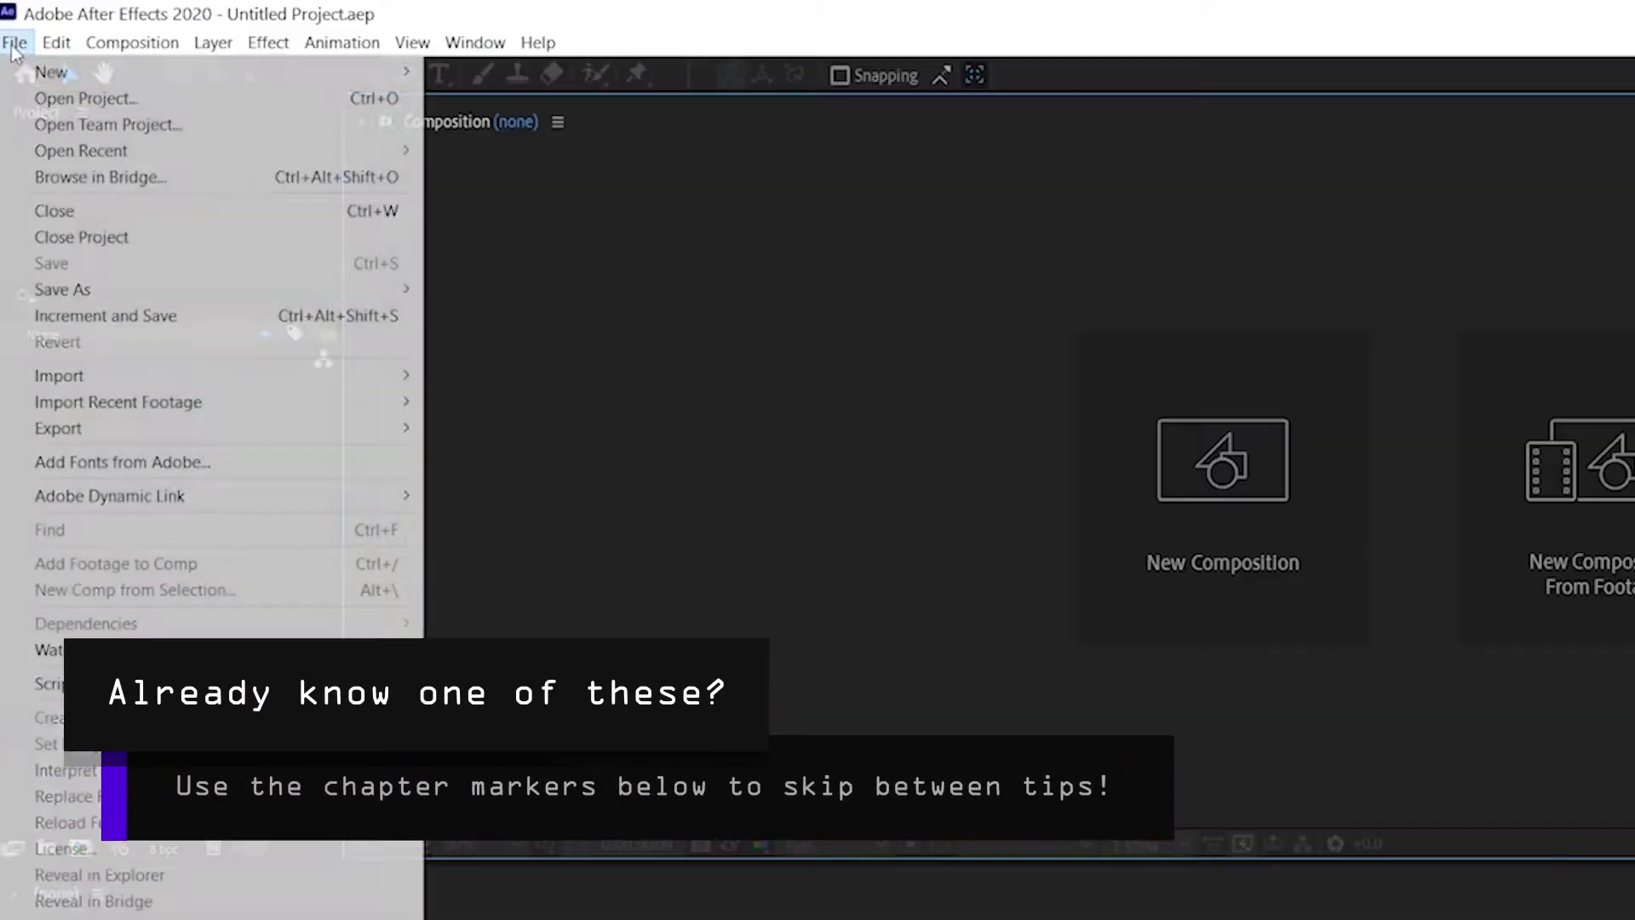
Start a fresh project and add a folder named Comps.
{"action": "mouse_move", "coordinate": [51, 72]}
{"action": "left_click", "coordinate": [477, 69]}
{"action": "left_click", "coordinate": [298, 525]}
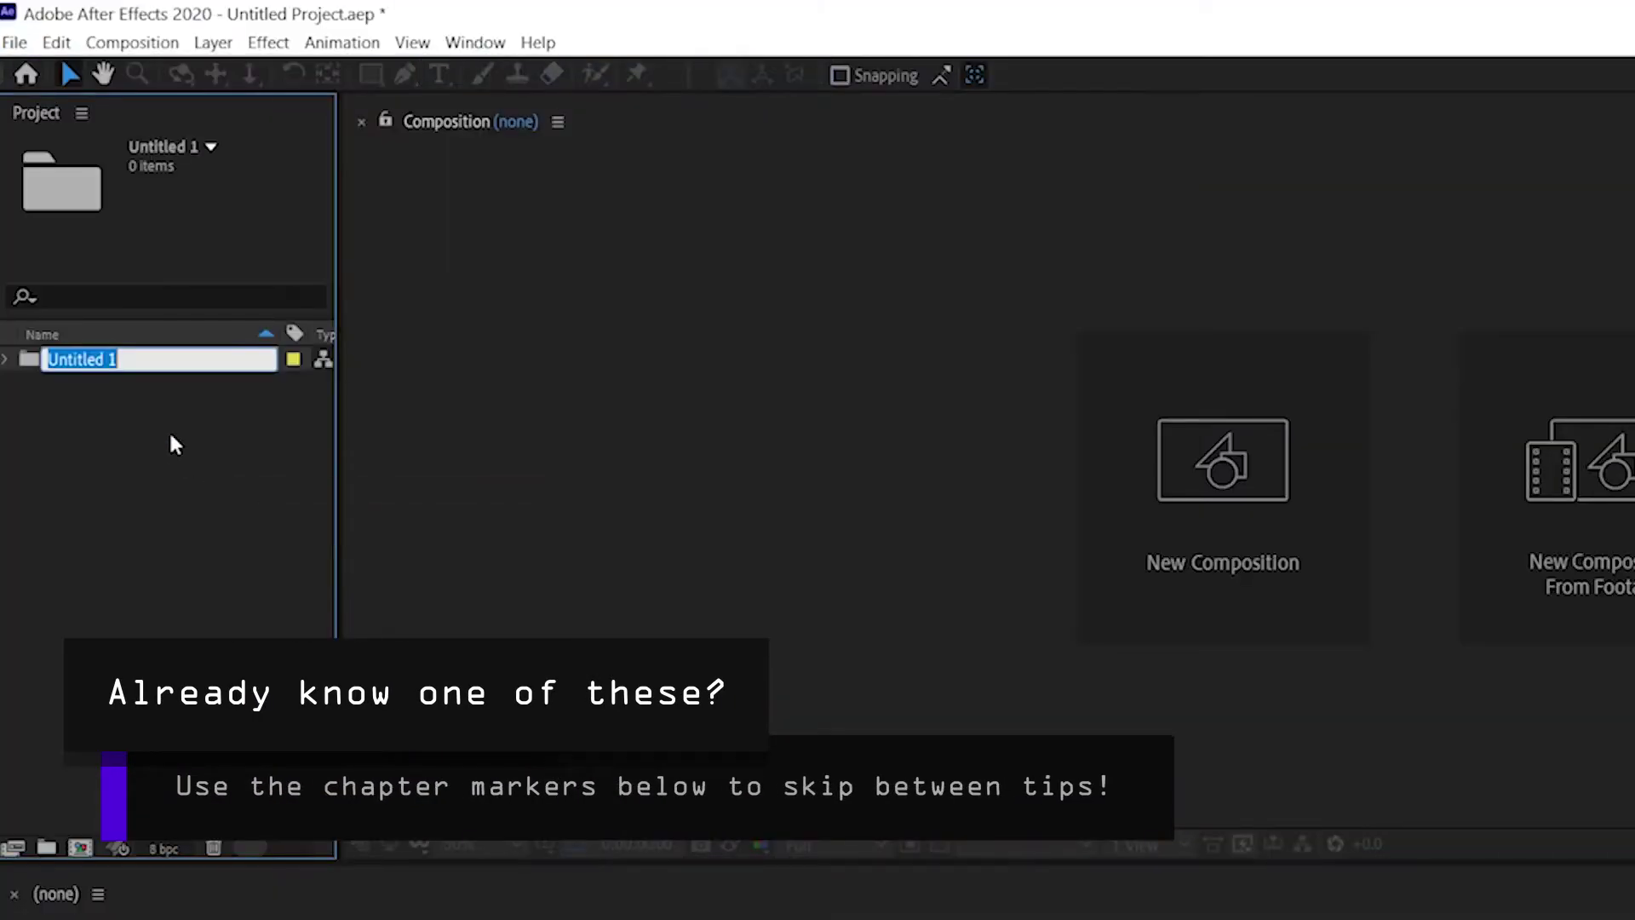
{"action": "type", "text": "Comps"}
{"action": "key", "text": "Return"}
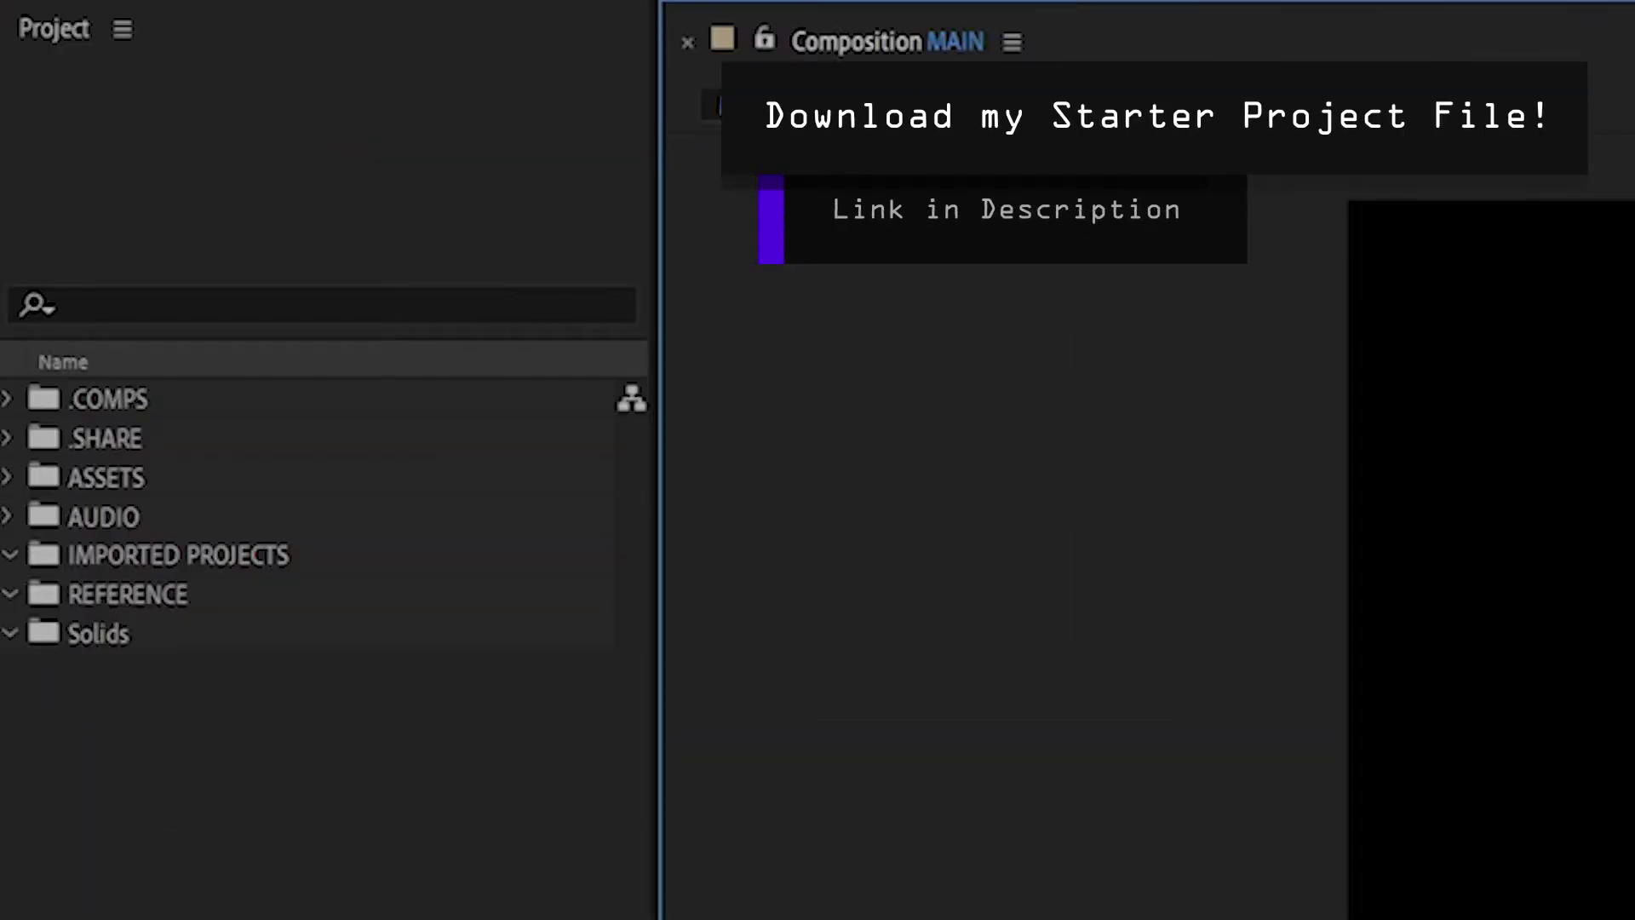
Set the New Project preference to load XXX-000_Project_MMDDYY_CZ_v00.aep as the template.
{"action": "left_click", "coordinate": [18, 46]}
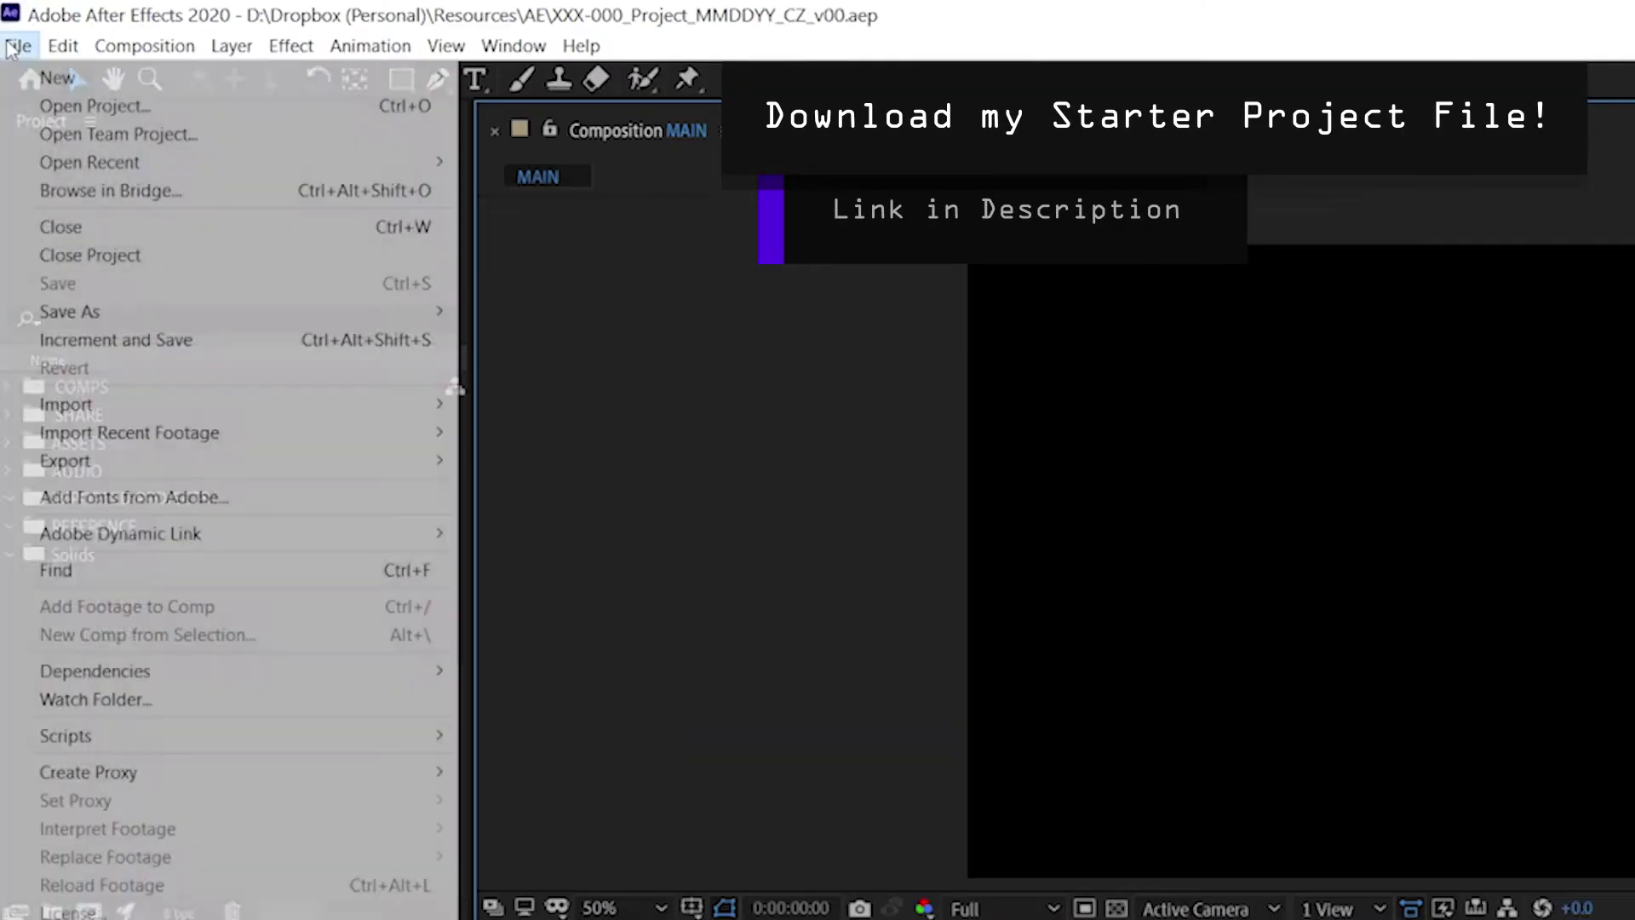
{"action": "mouse_move", "coordinate": [164, 312]}
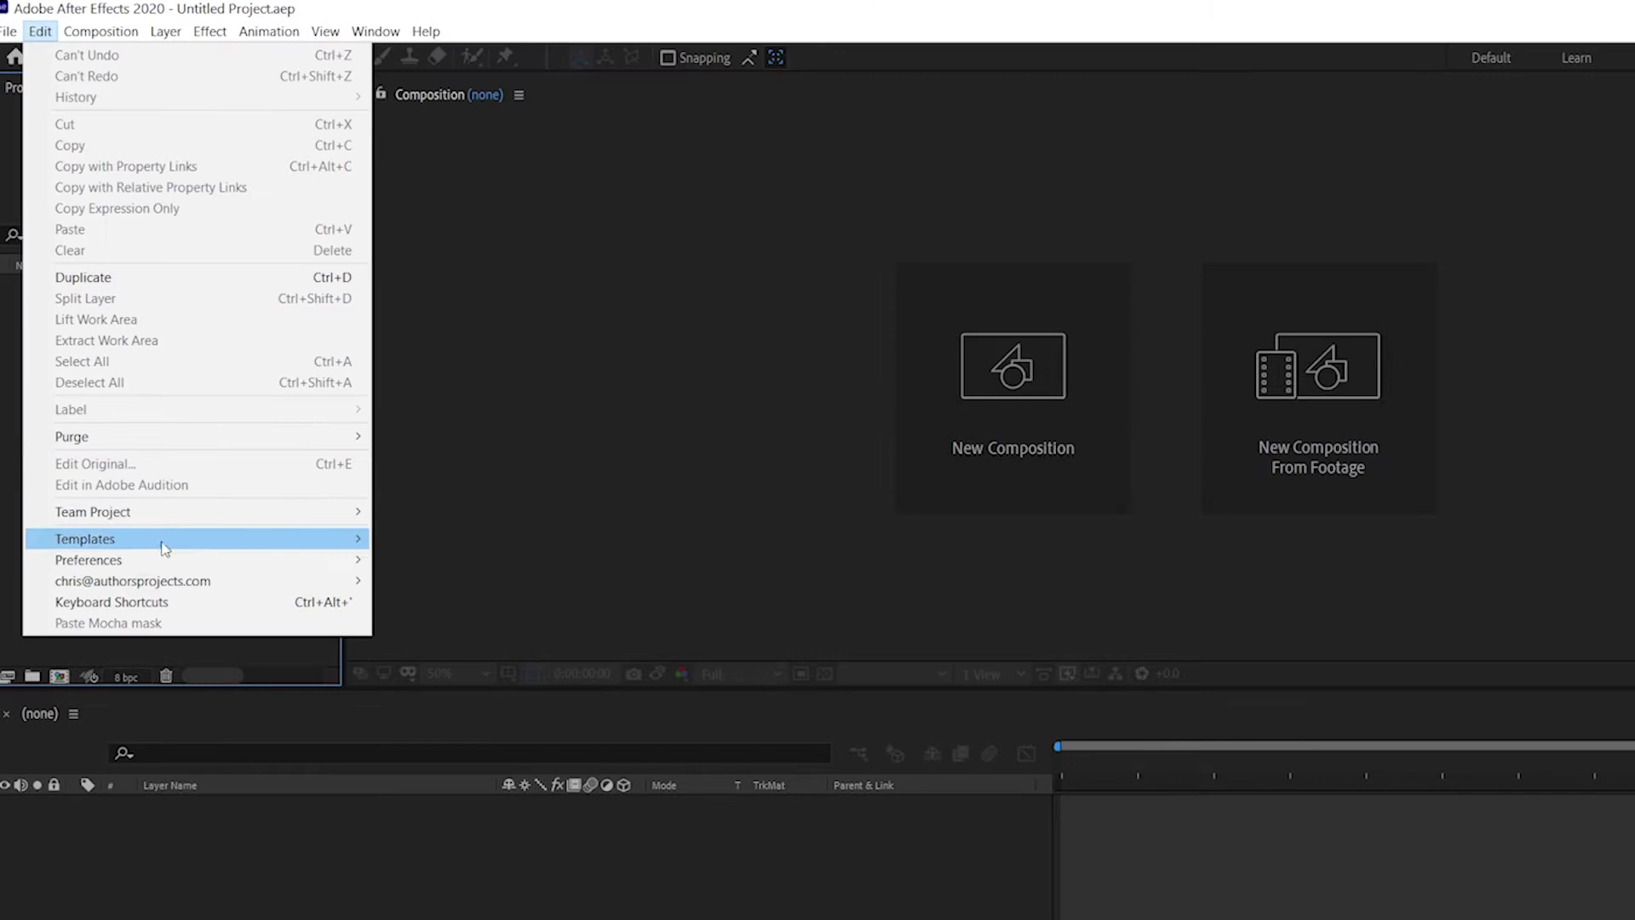
{"action": "mouse_move", "coordinate": [172, 559]}
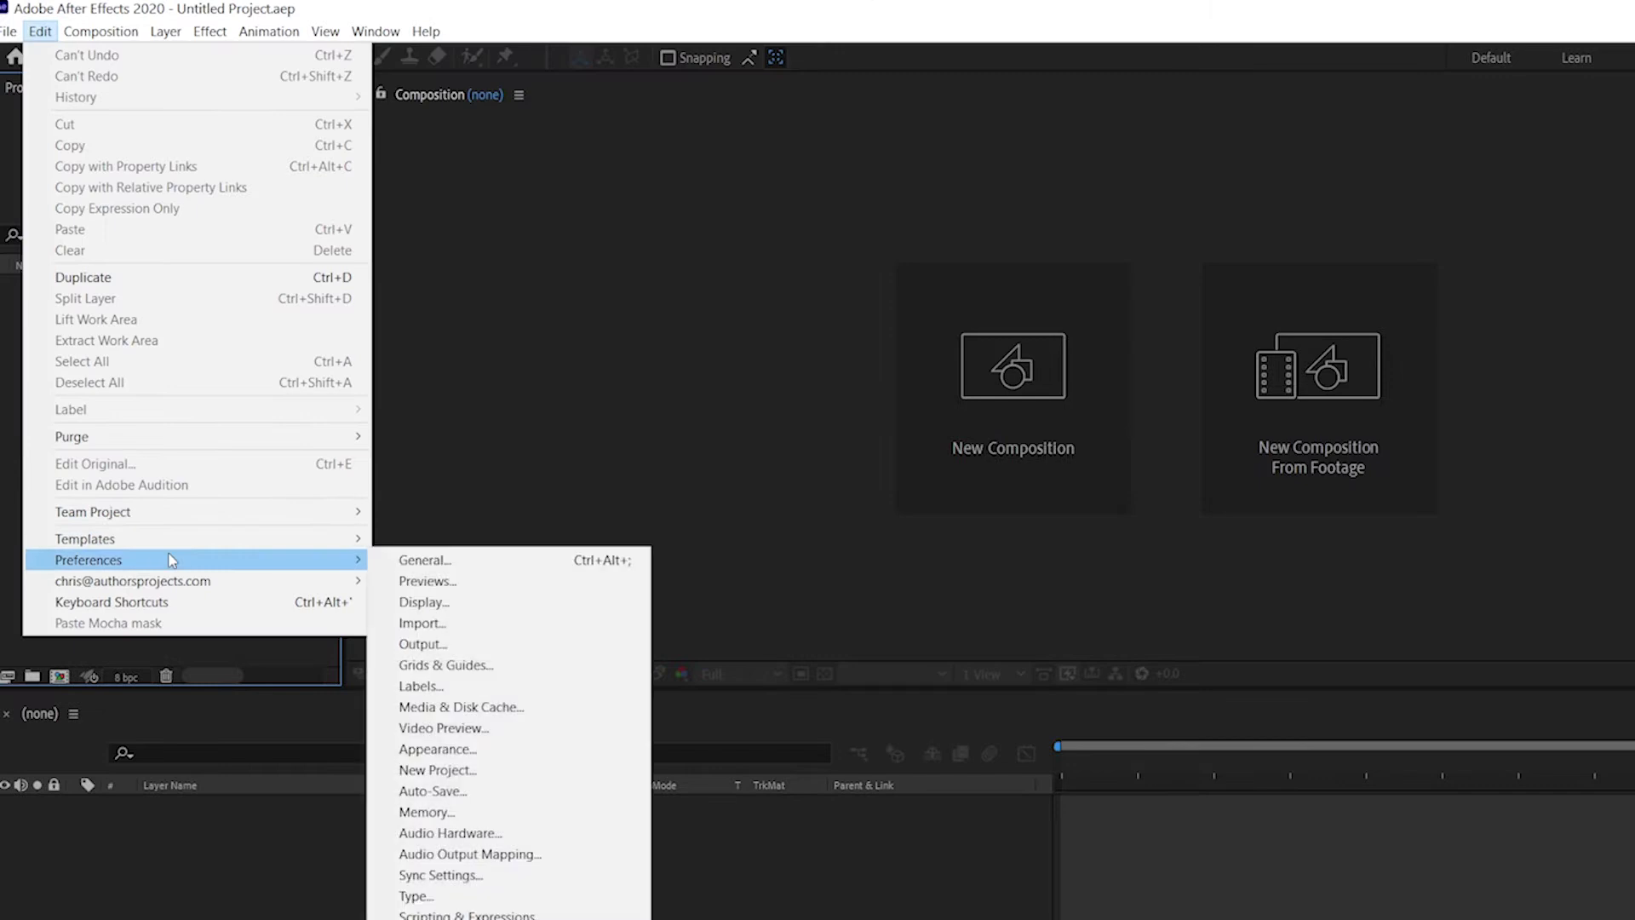
{"action": "left_click", "coordinate": [474, 775]}
{"action": "left_click", "coordinate": [330, 172]}
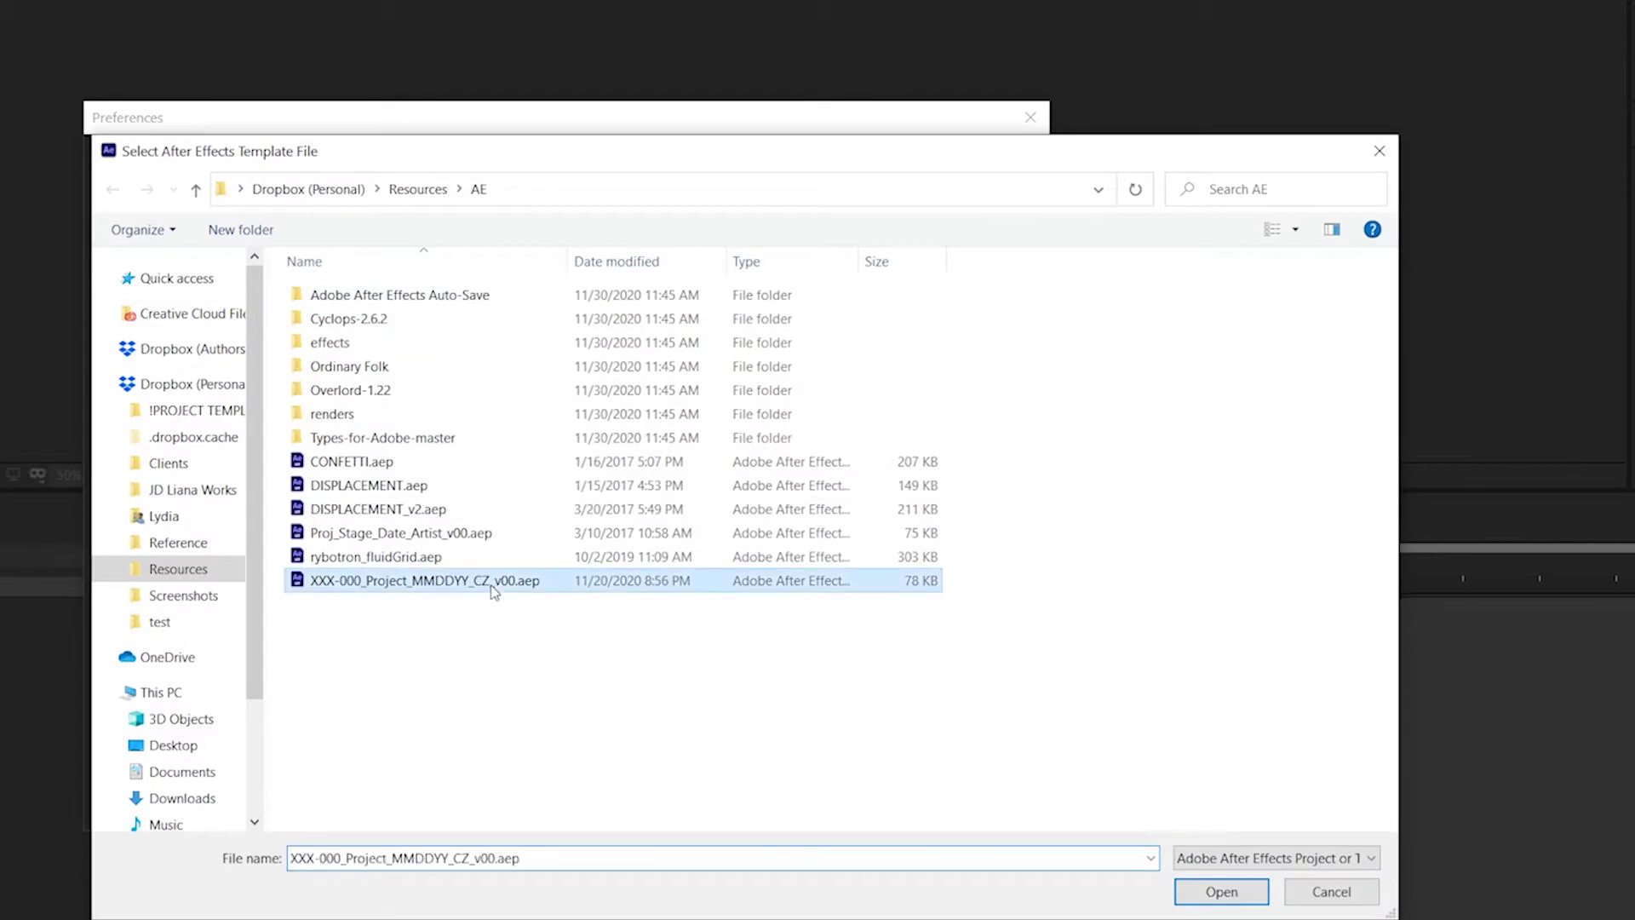
{"action": "double_click", "coordinate": [494, 583]}
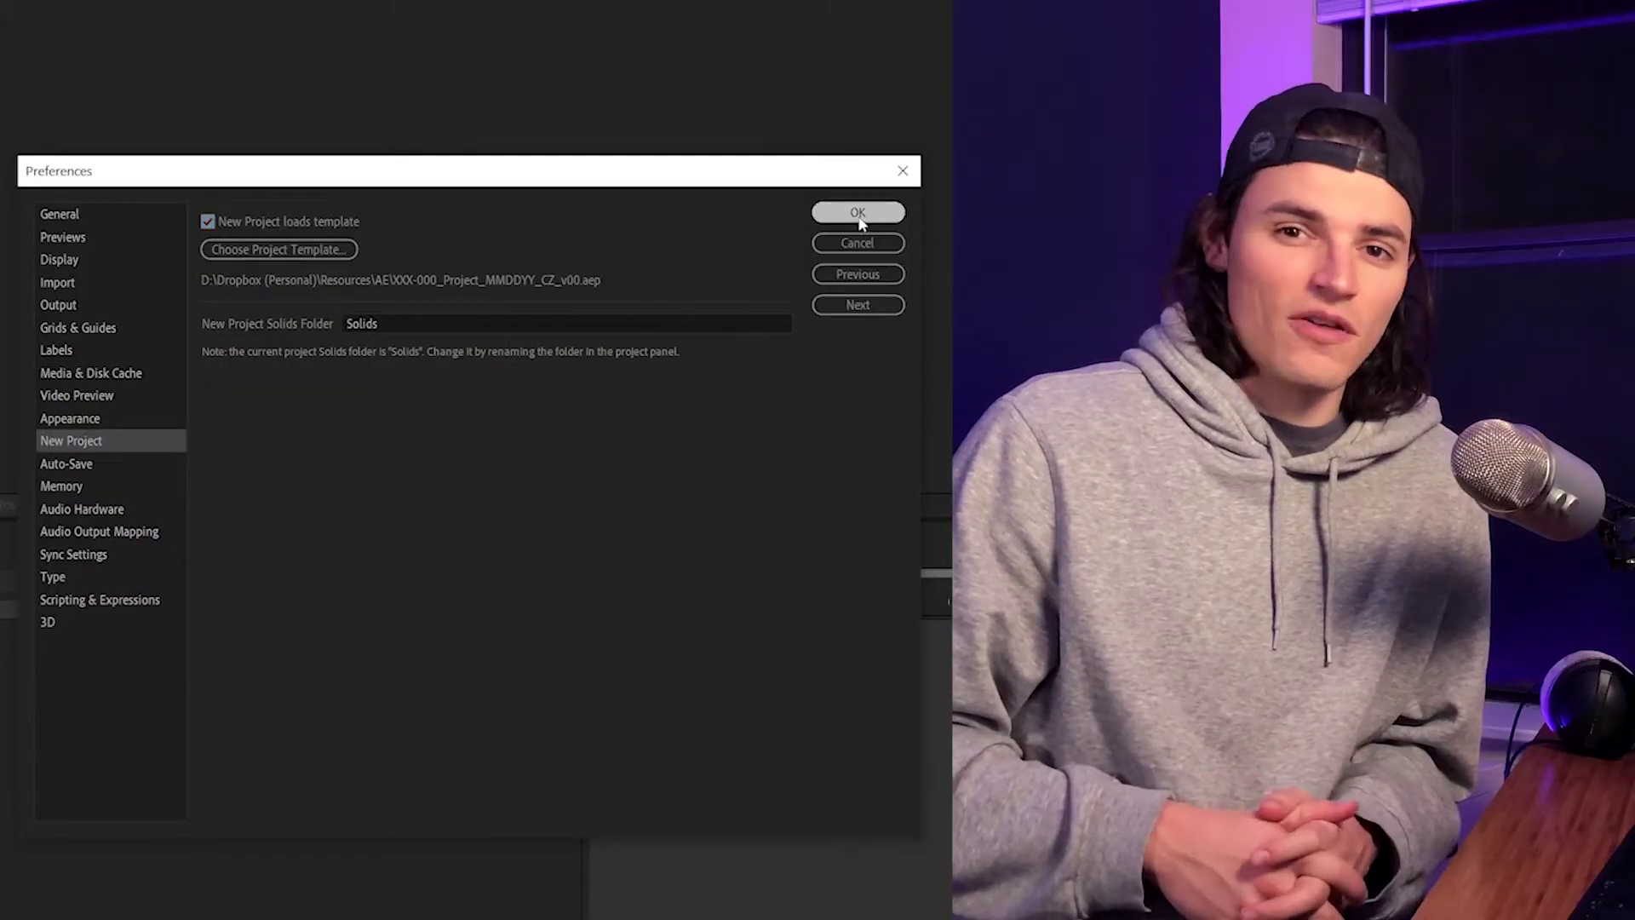
{"action": "left_click", "coordinate": [858, 213]}
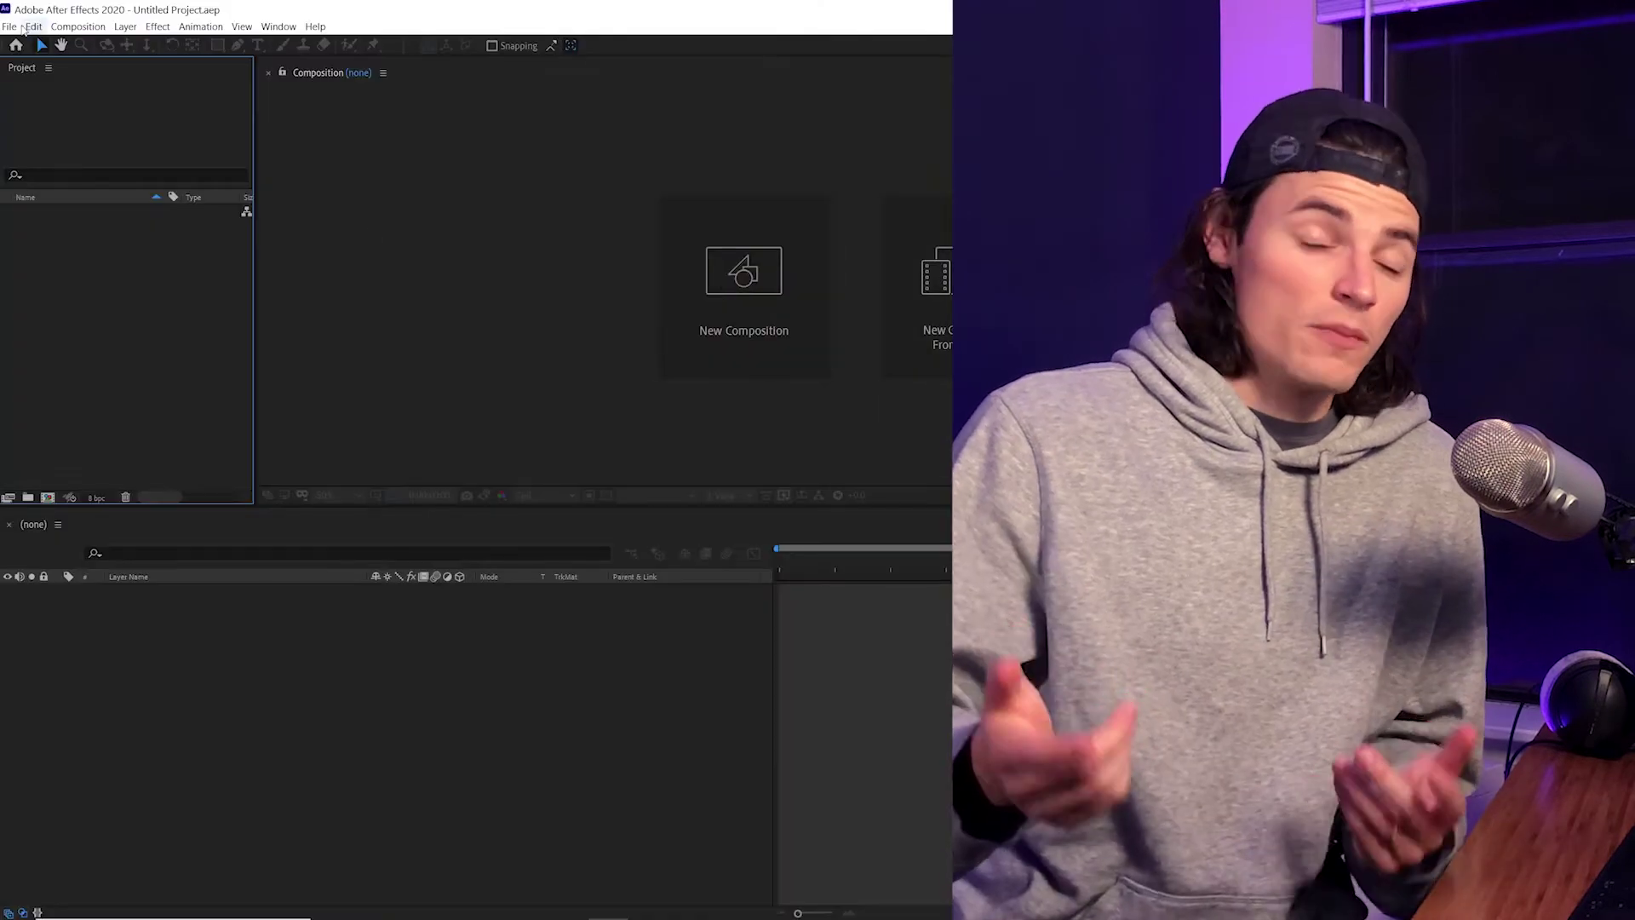
Create a new project from the template and check its preset folders.
{"action": "left_click", "coordinate": [12, 27]}
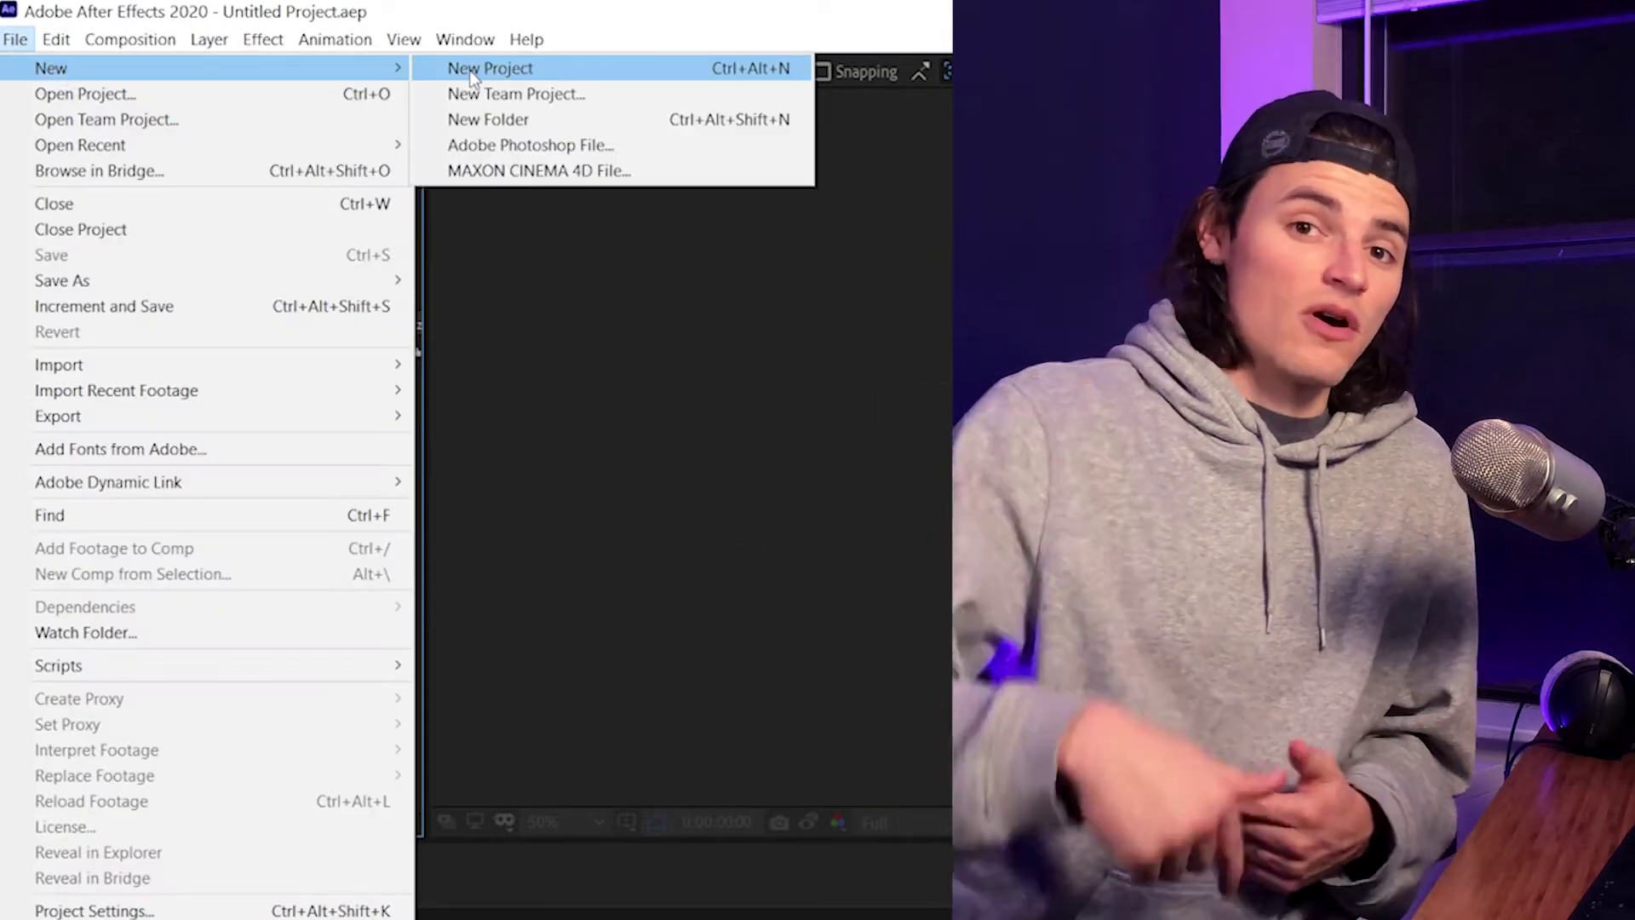
{"action": "left_click", "coordinate": [470, 77]}
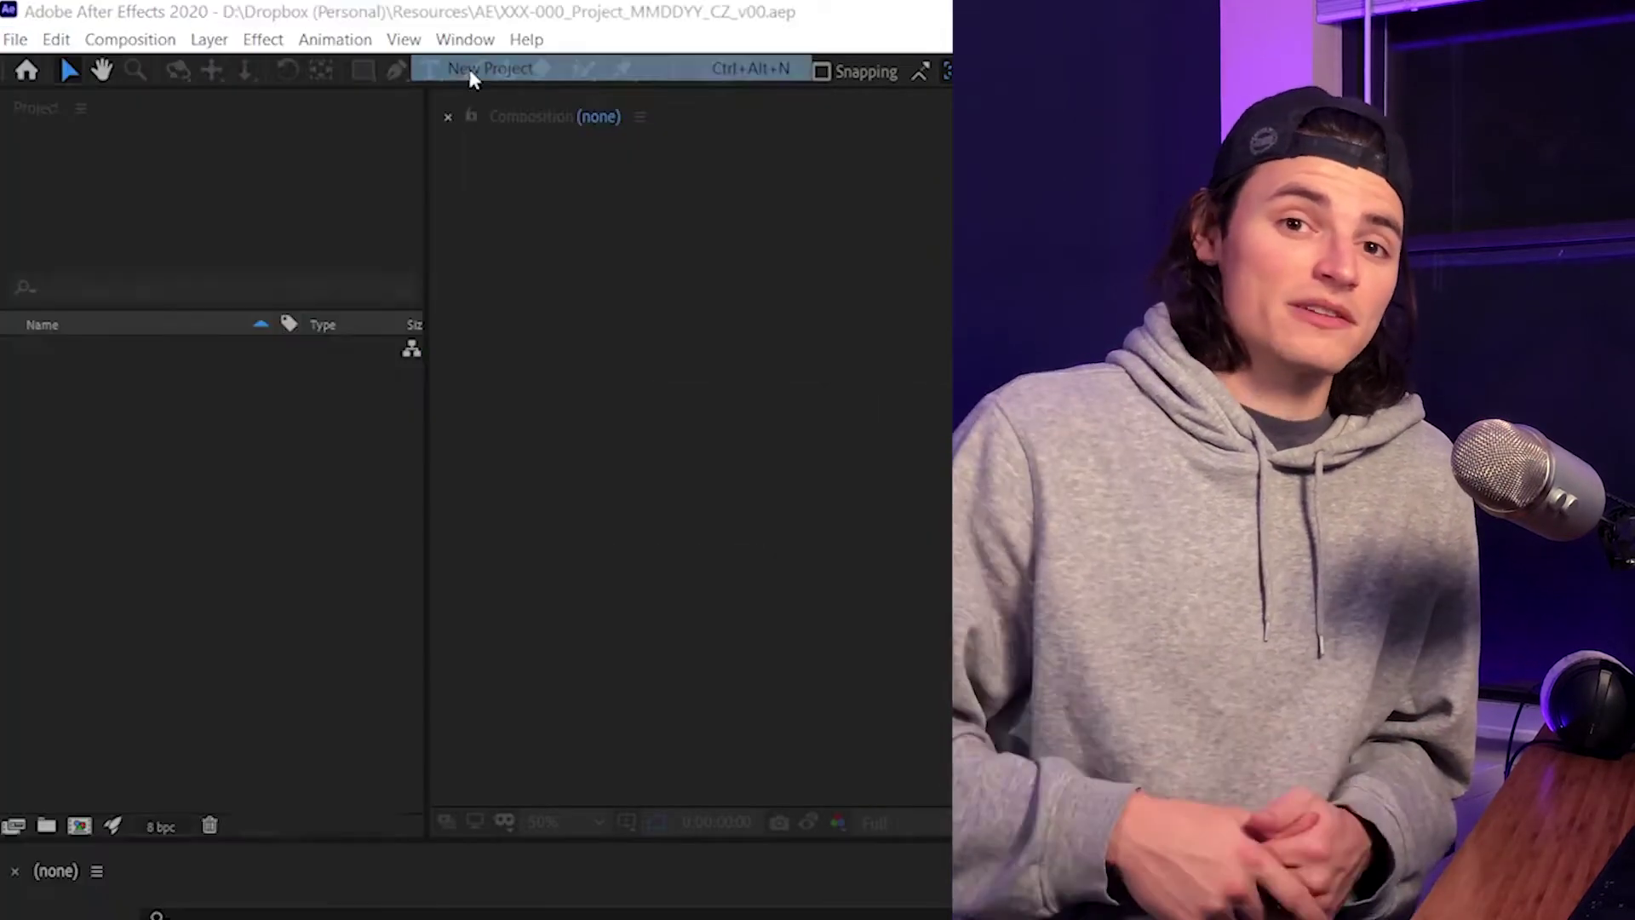
{"action": "left_click_drag", "start_coordinate": [123, 572], "coordinate": [127, 348]}
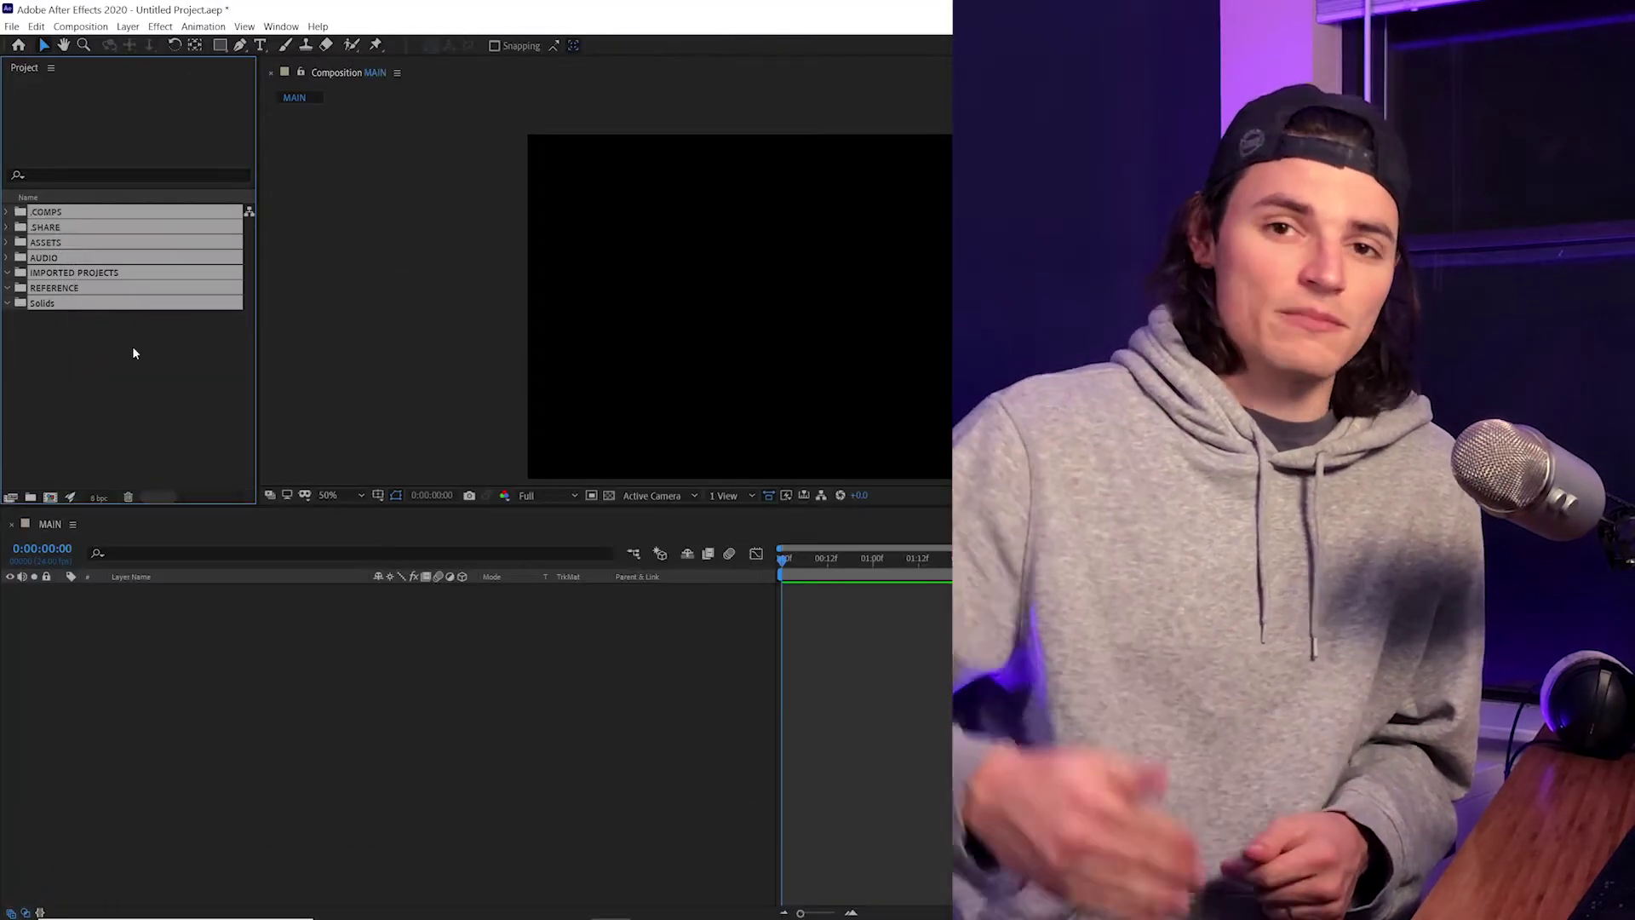
{"action": "left_click", "coordinate": [133, 352]}
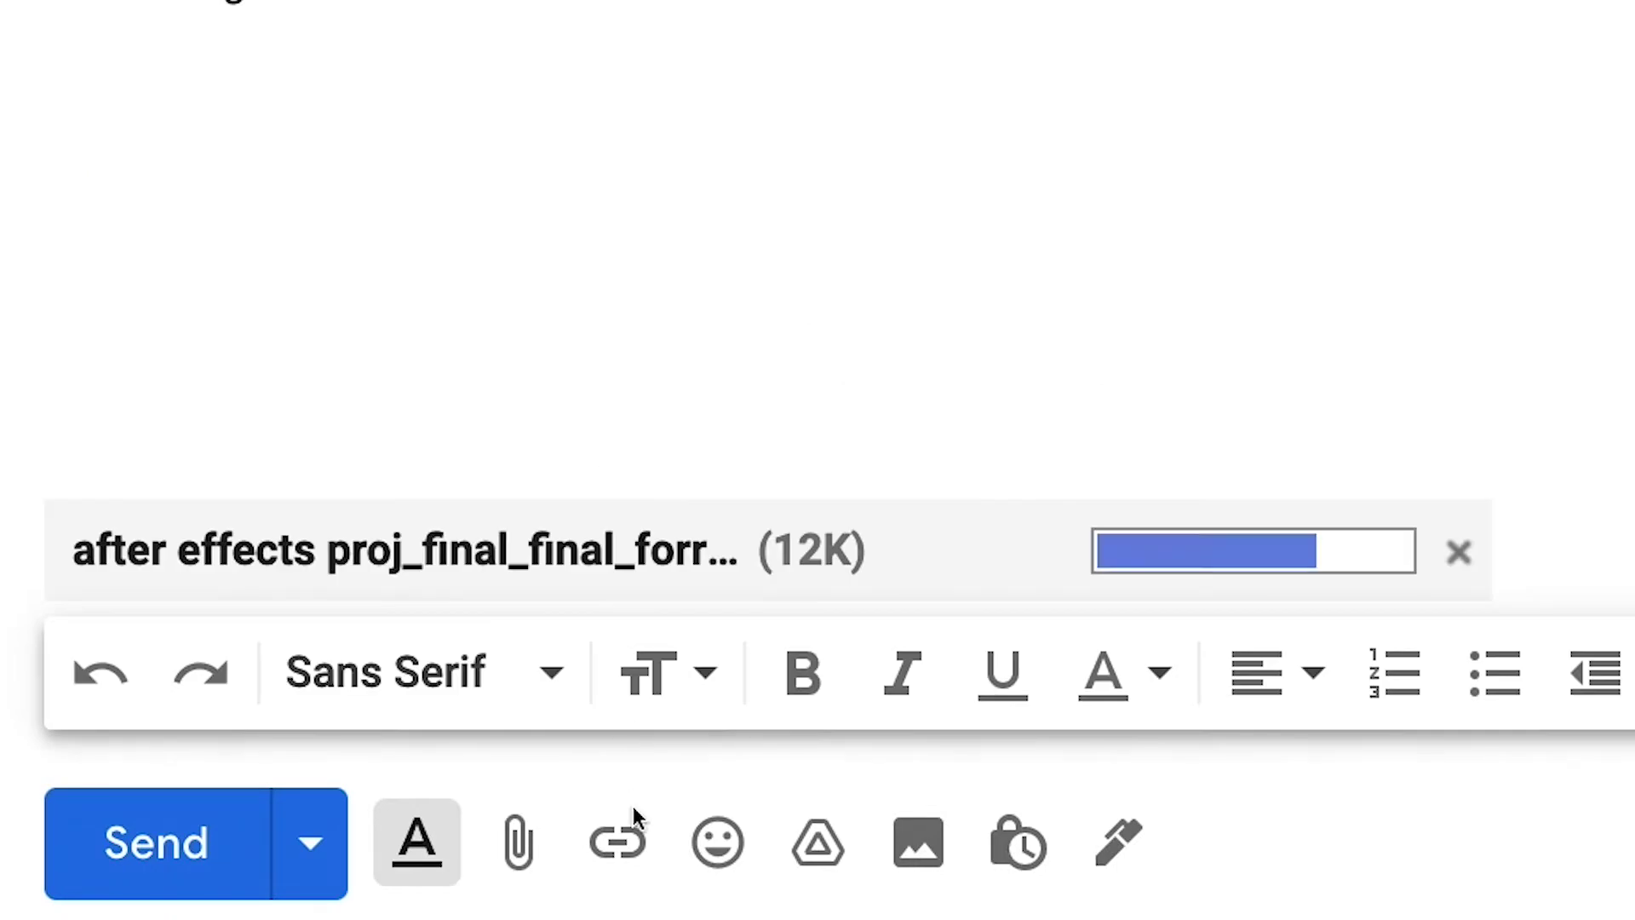
Save a copy as 'after effects project yo' and collect its files for sharing.
{"action": "left_click", "coordinate": [175, 11]}
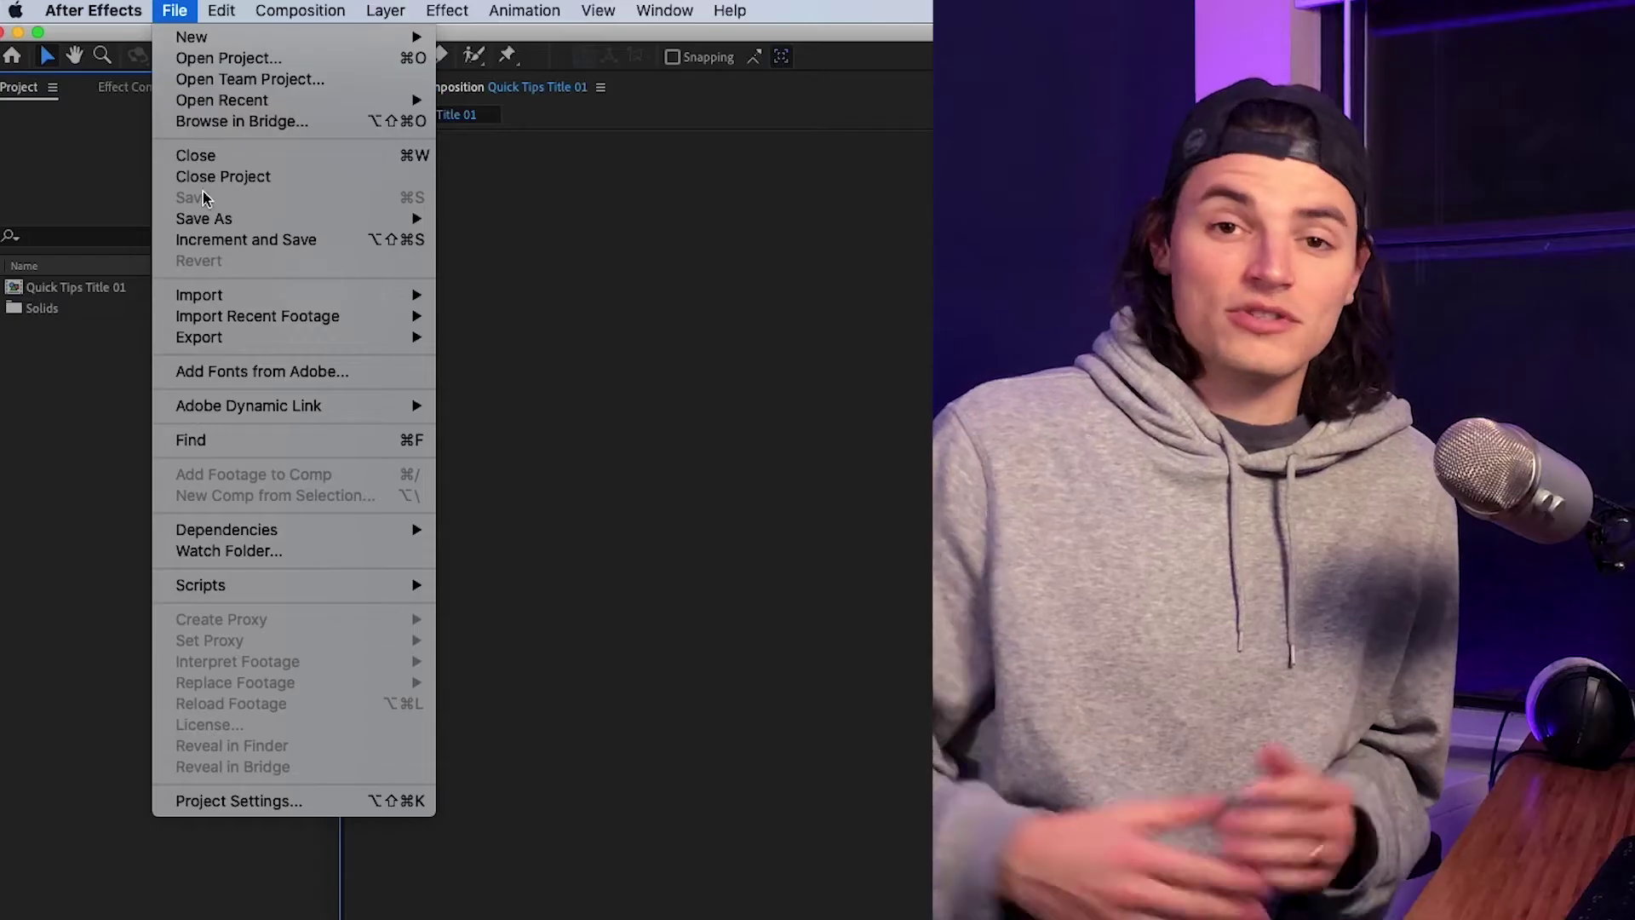
{"action": "mouse_move", "coordinate": [204, 215]}
{"action": "left_click", "coordinate": [500, 218]}
{"action": "type", "text": "after effects project yo"}
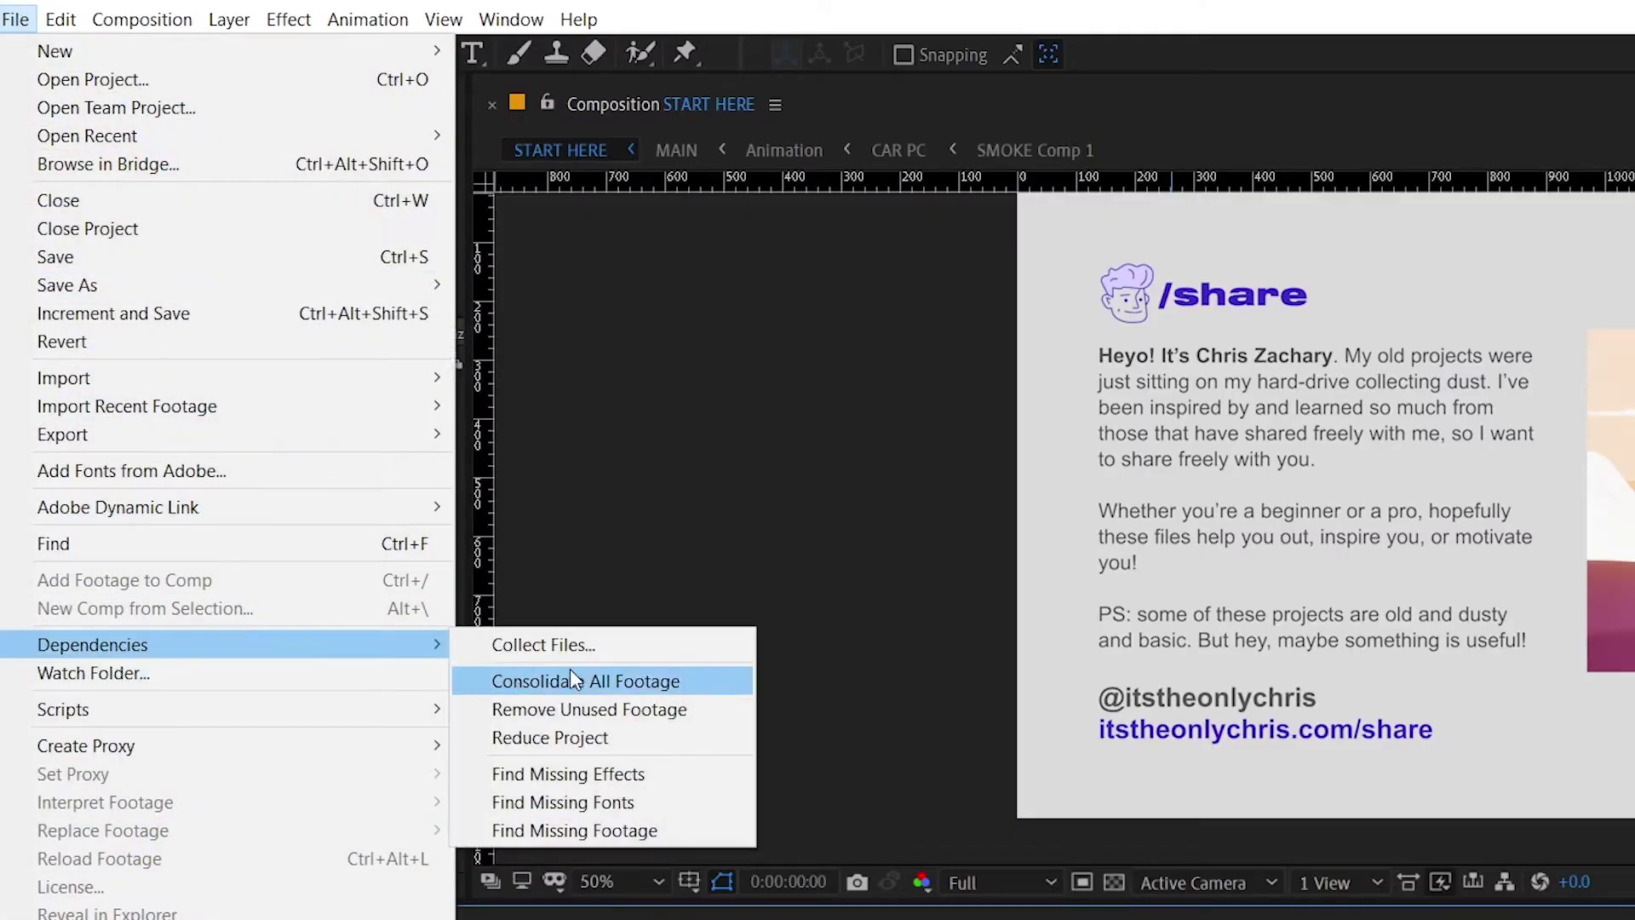
{"action": "left_click", "coordinate": [620, 649]}
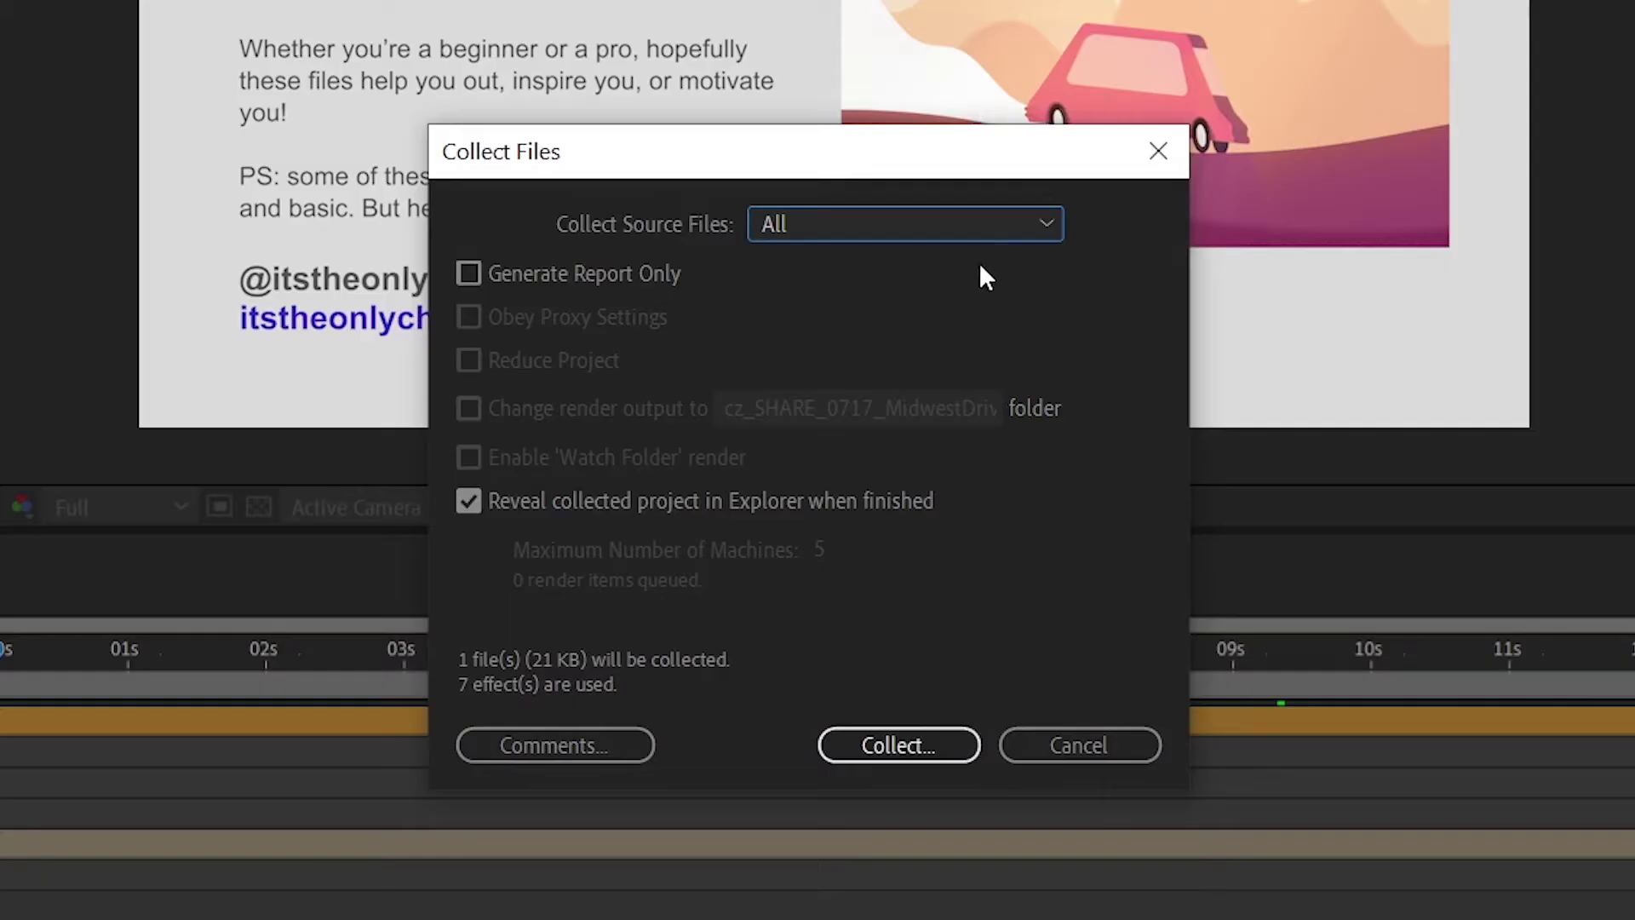
{"action": "left_click", "coordinate": [898, 745]}
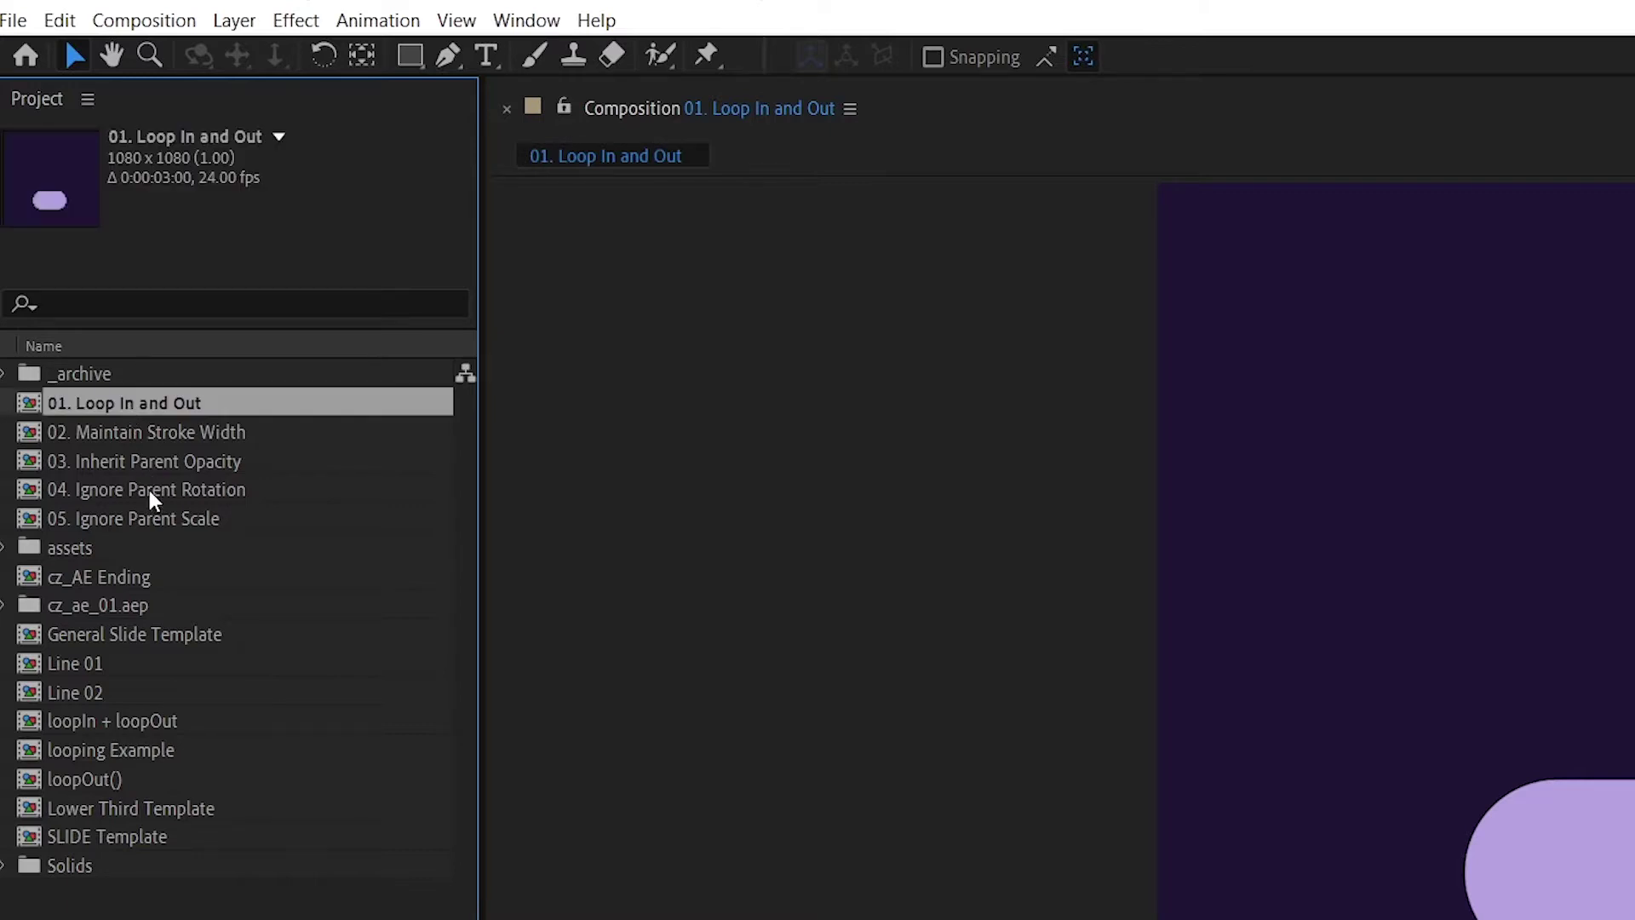
{"action": "left_click", "coordinate": [158, 521], "text": "shift"}
{"action": "left_click", "coordinate": [13, 19]}
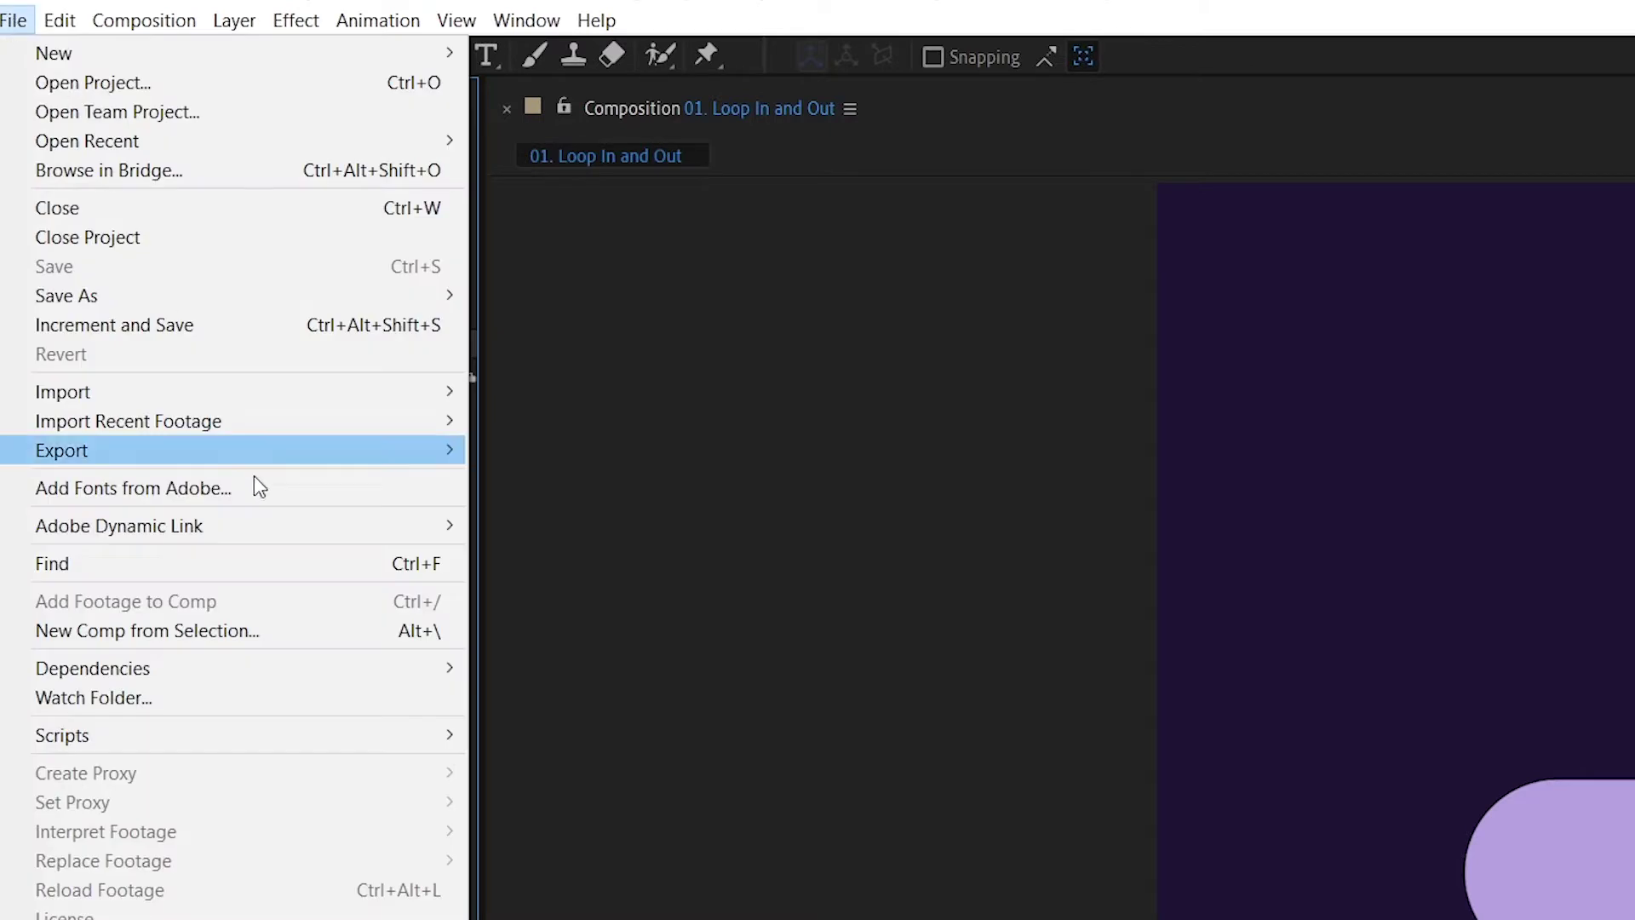
{"action": "mouse_move", "coordinate": [329, 671]}
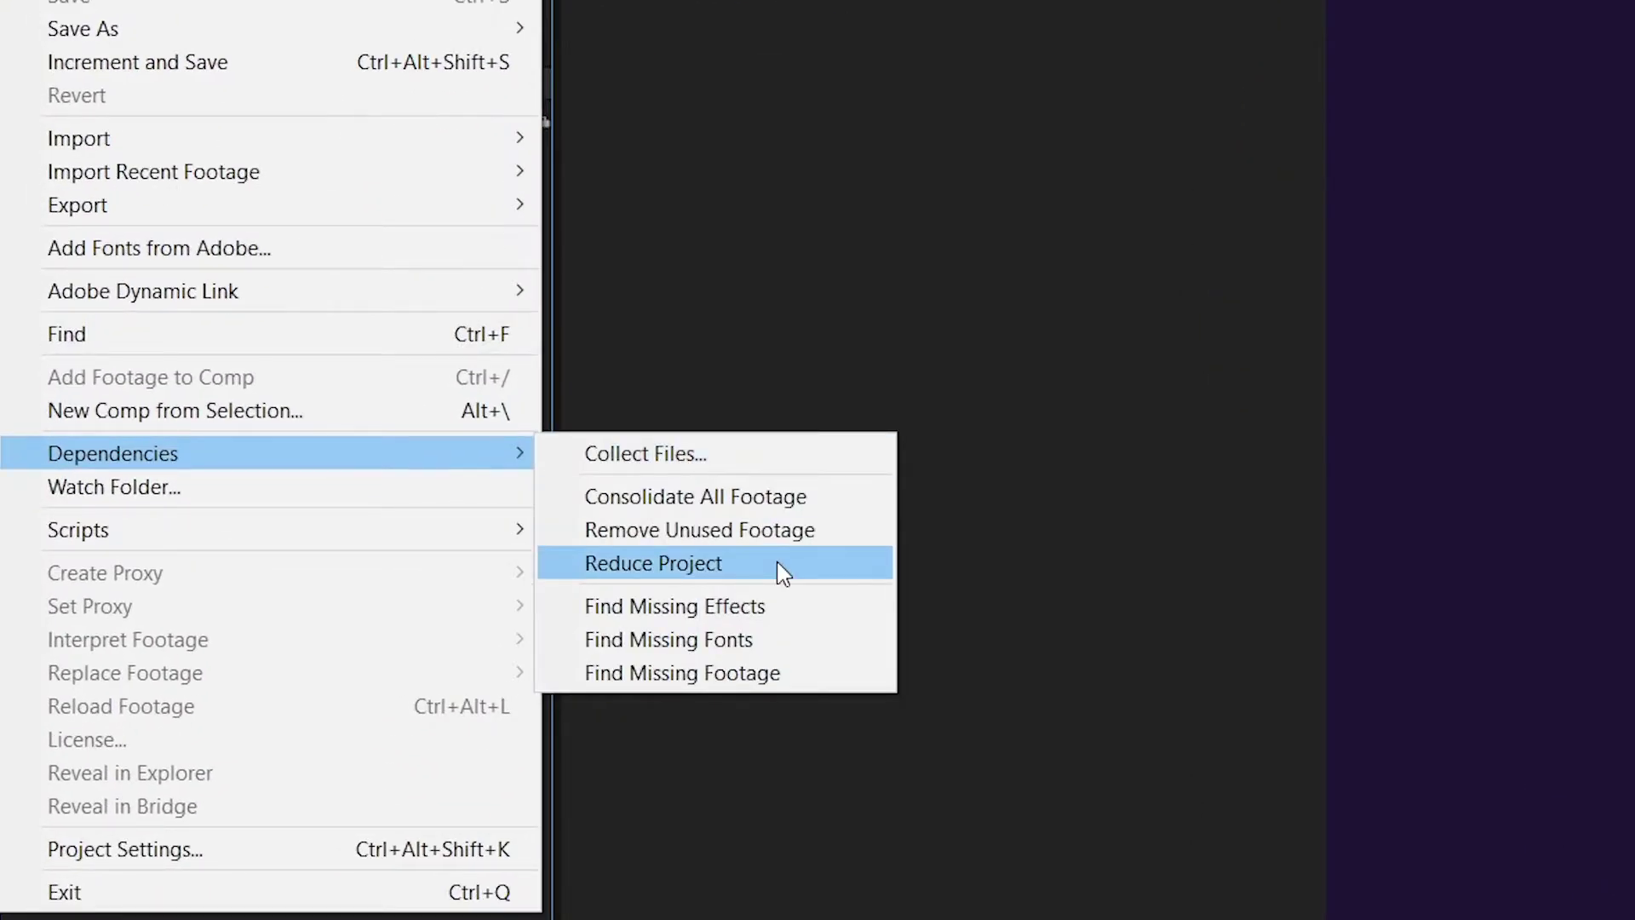
{"action": "left_click", "coordinate": [782, 572]}
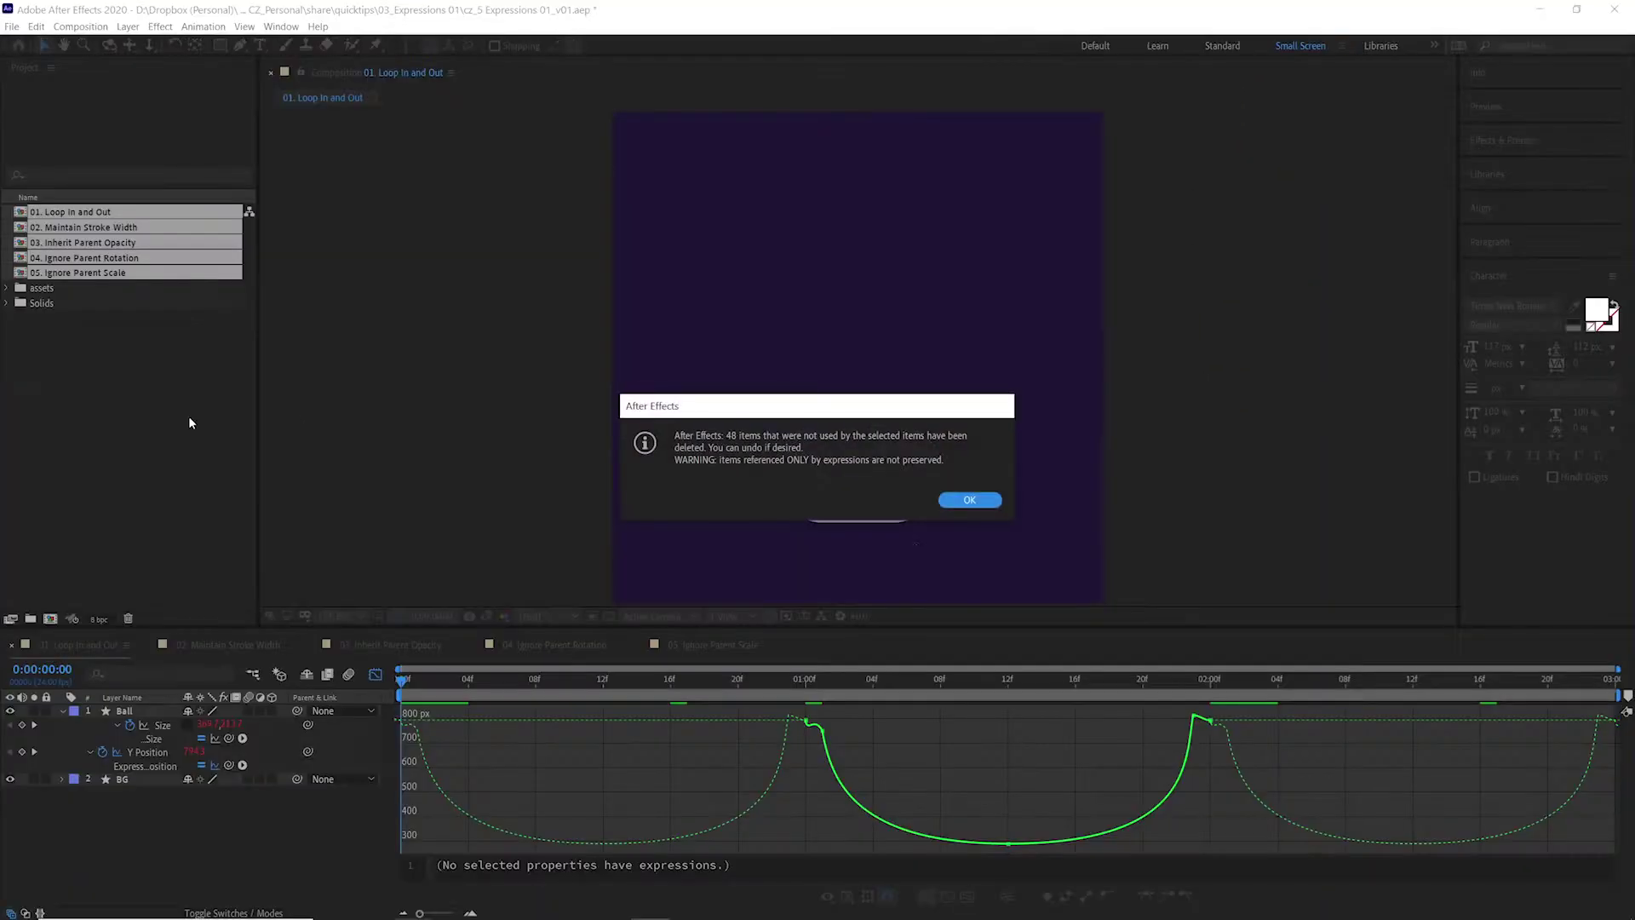
{"action": "left_click", "coordinate": [988, 501]}
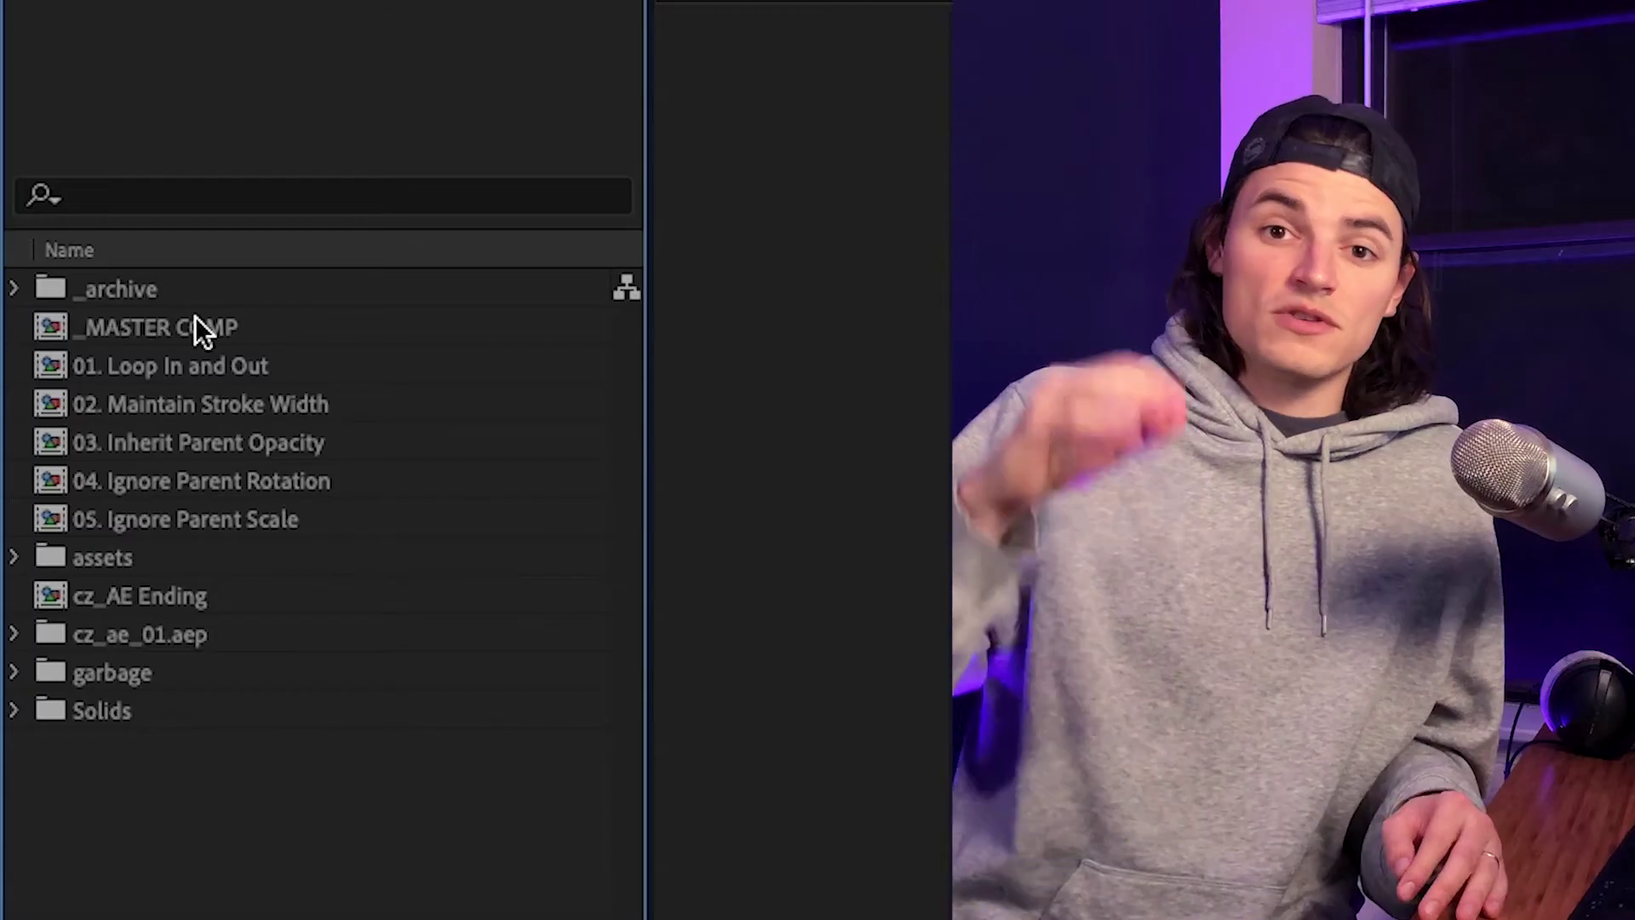
{"action": "left_click", "coordinate": [267, 311]}
{"action": "double_click", "coordinate": [254, 104]}
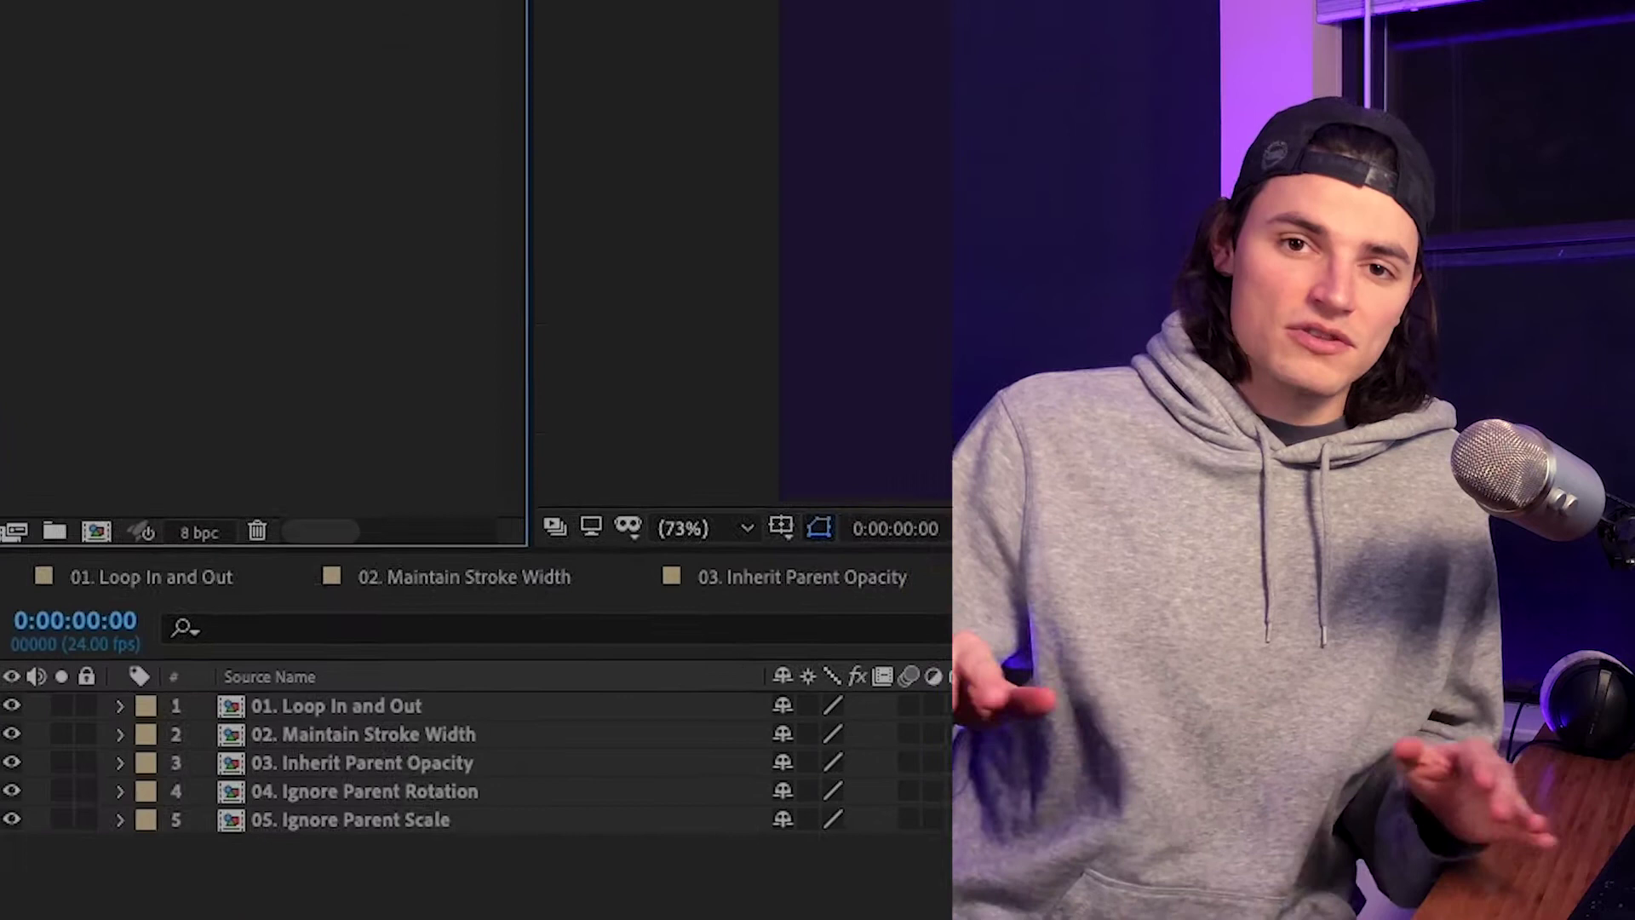
{"action": "left_click_drag", "start_coordinate": [417, 762], "coordinate": [366, 482]}
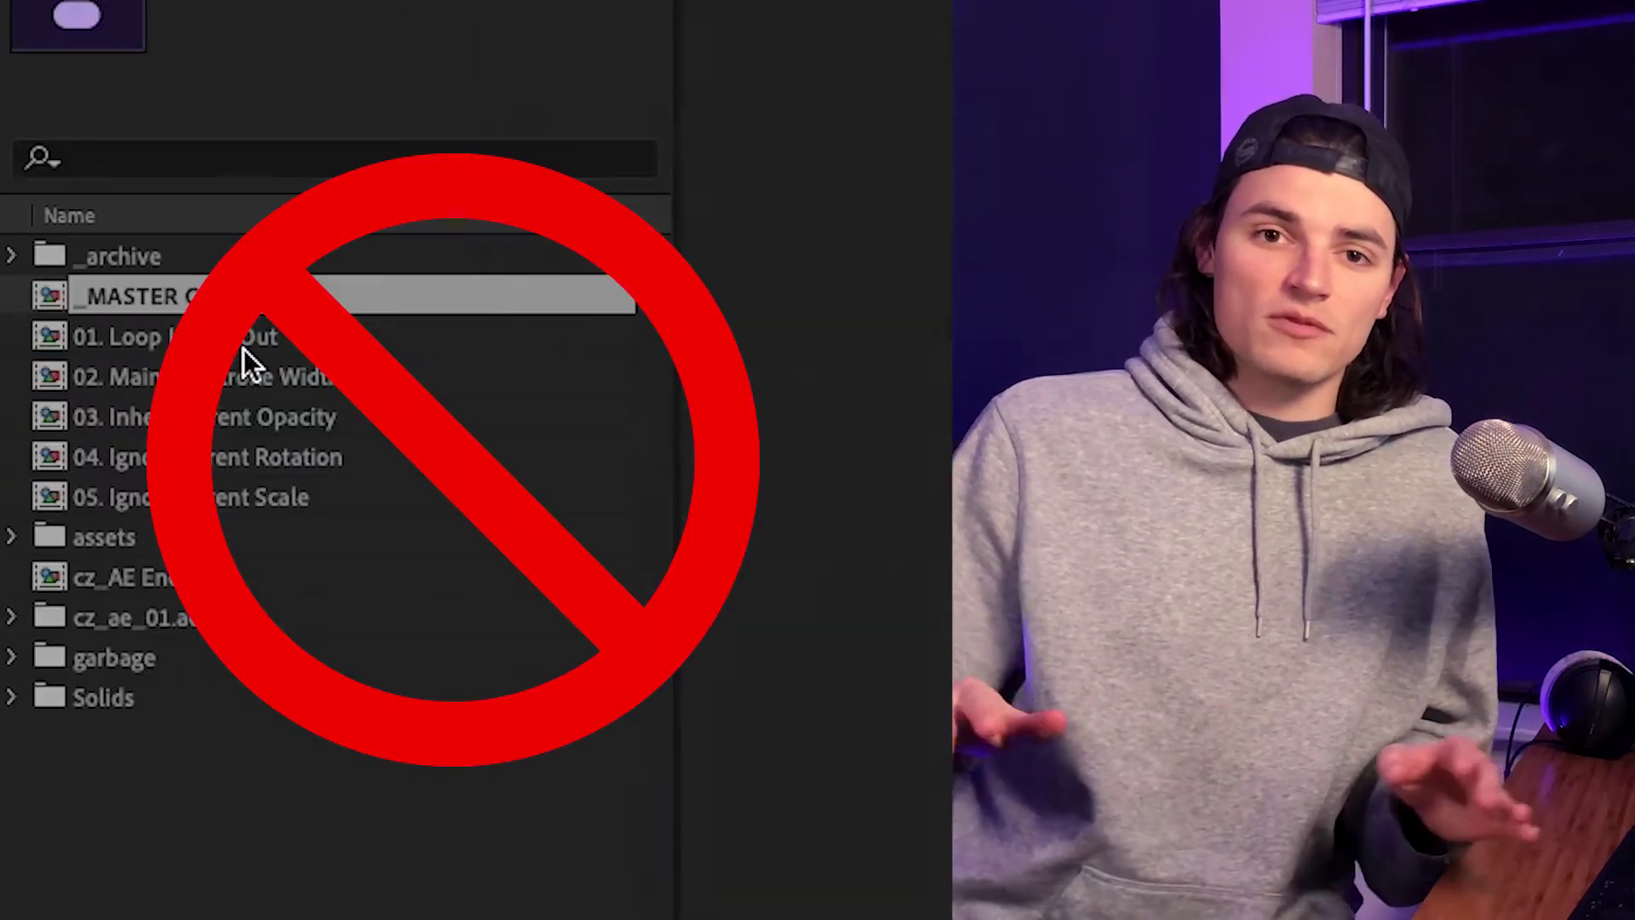
{"action": "left_click", "coordinate": [246, 347]}
{"action": "left_click", "coordinate": [263, 376], "text": "shift"}
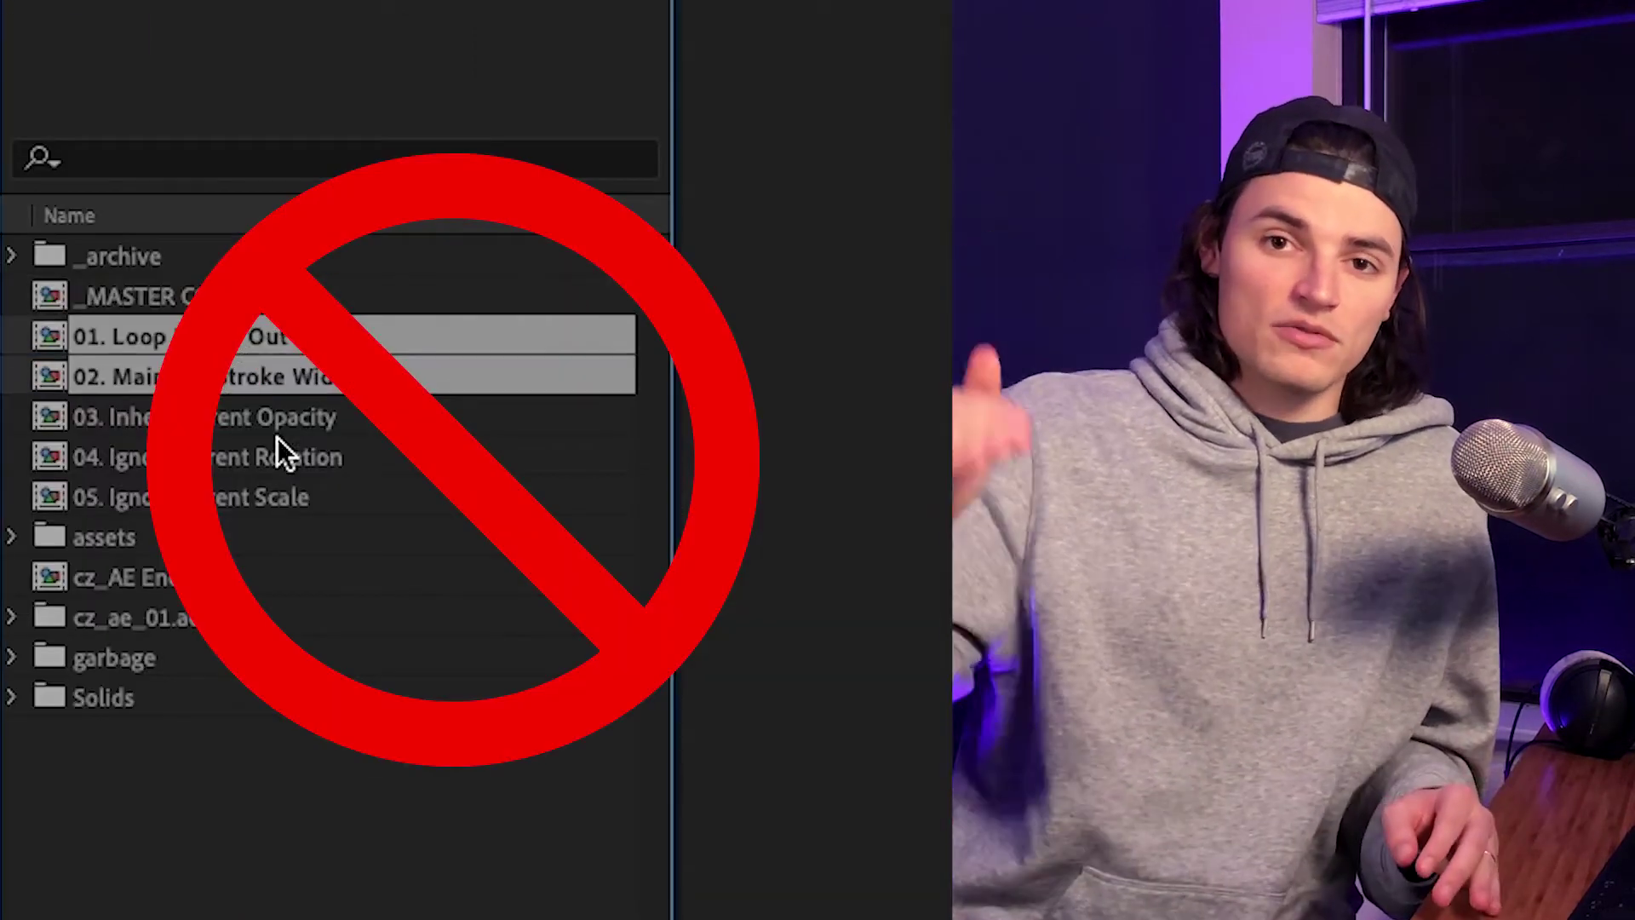
{"action": "left_click", "coordinate": [273, 416], "text": "shift"}
{"action": "left_click", "coordinate": [283, 456], "text": "shift"}
{"action": "left_click", "coordinate": [292, 499], "text": "shift"}
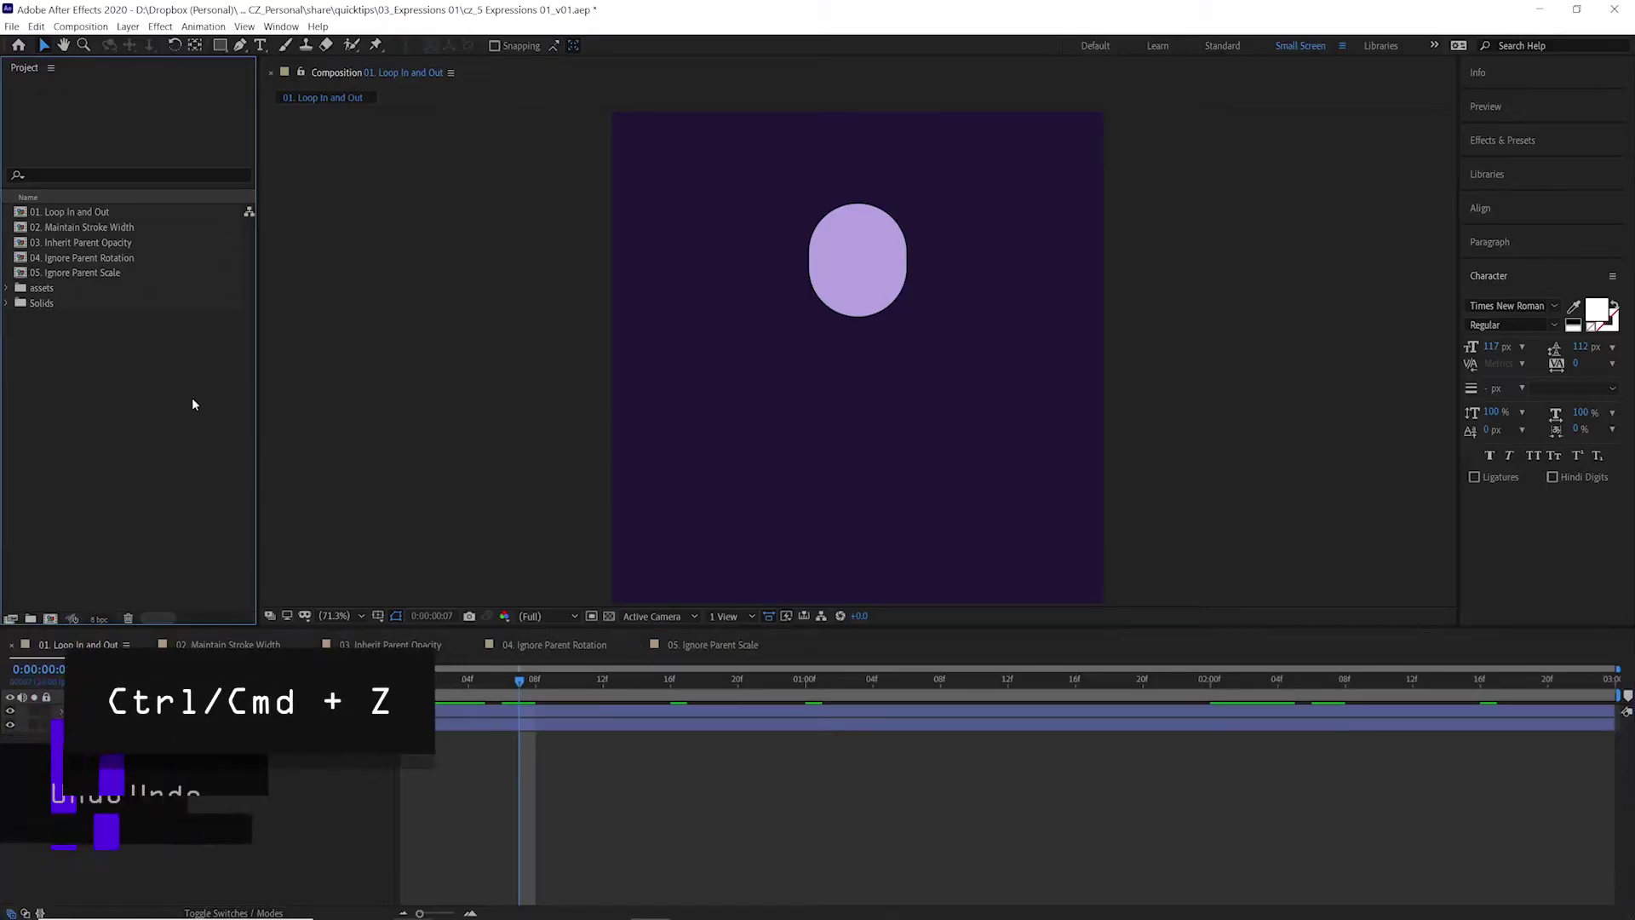
{"action": "key", "text": "ctrl+z"}
{"action": "key", "text": "ctrl+z"}
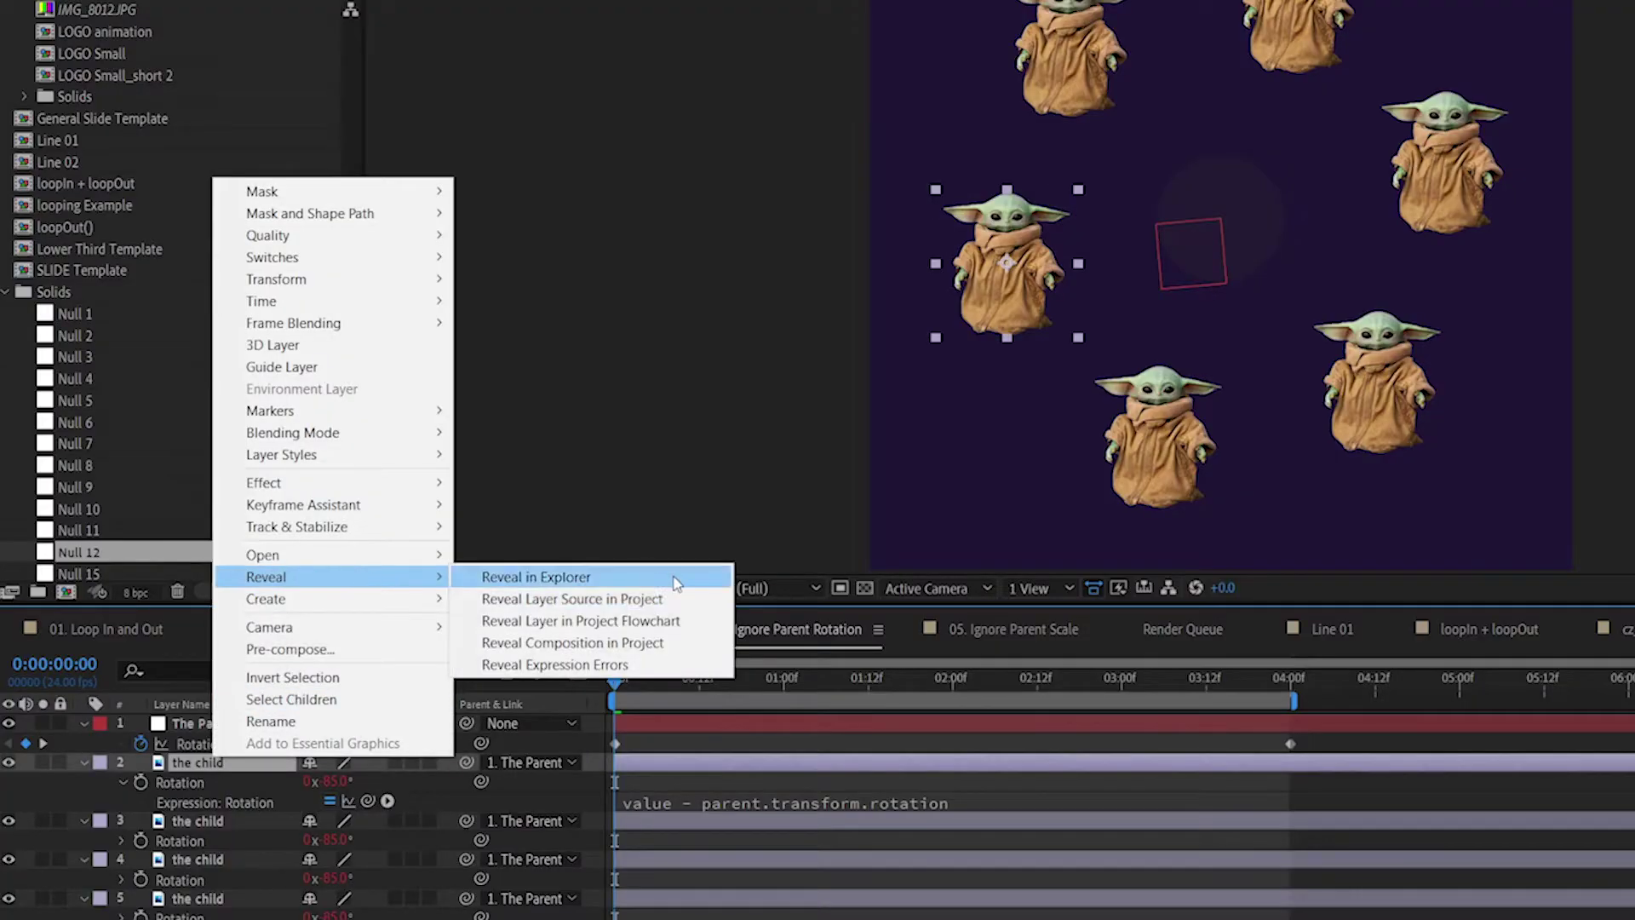
Reveal the layer's source grogu.png in the project and on disk, then open it.
{"action": "left_click", "coordinate": [690, 599]}
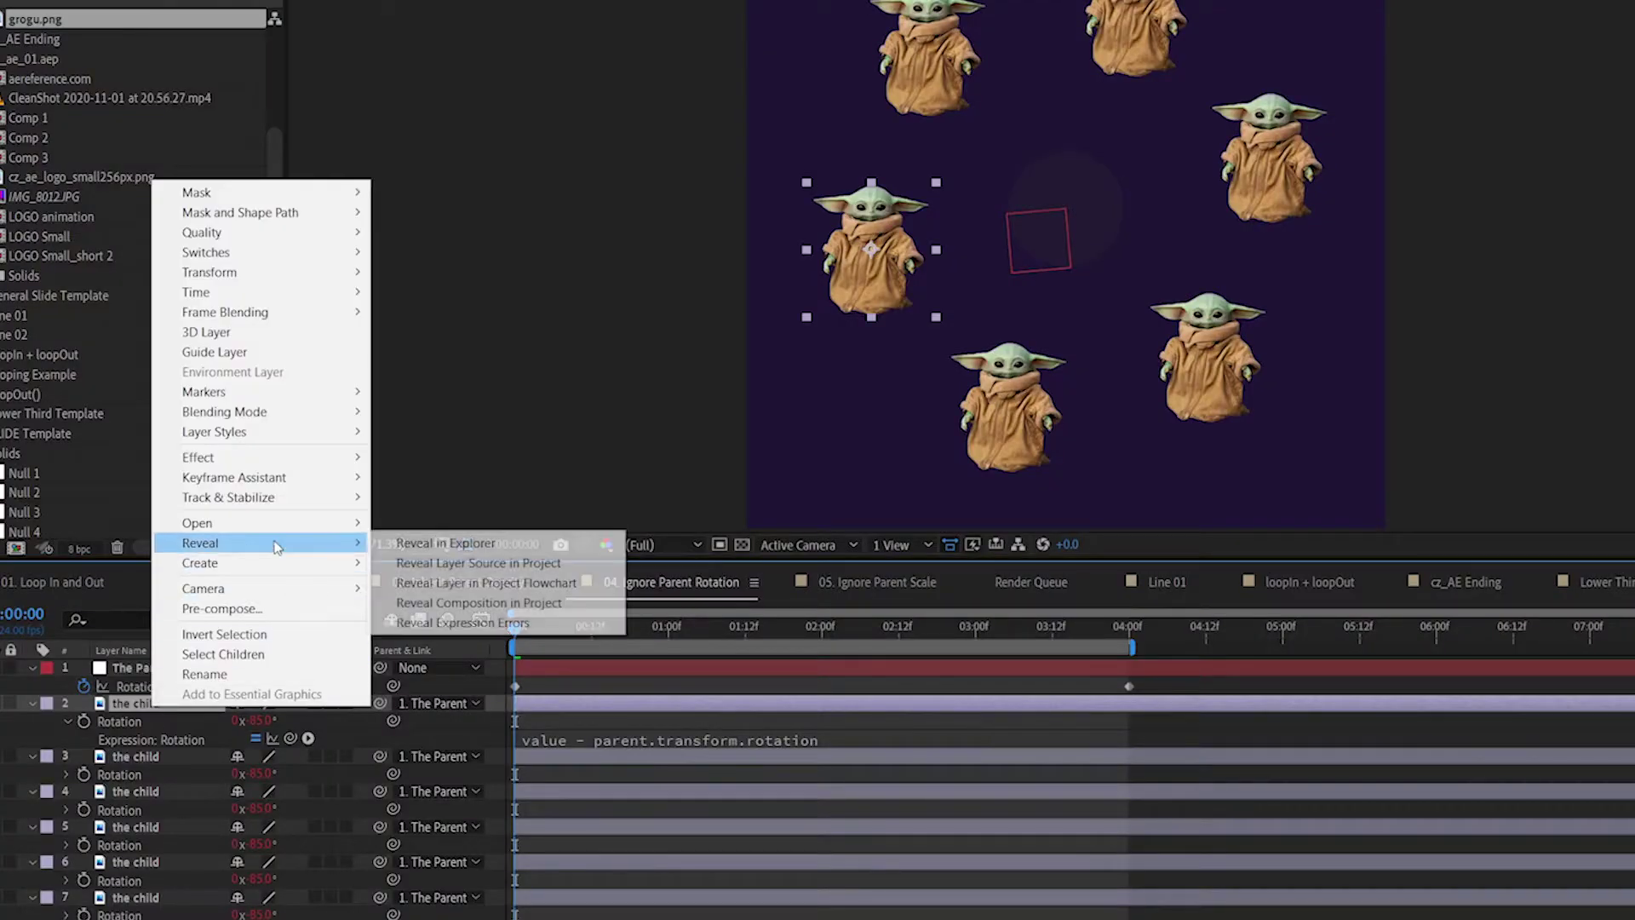
{"action": "left_click", "coordinate": [610, 548]}
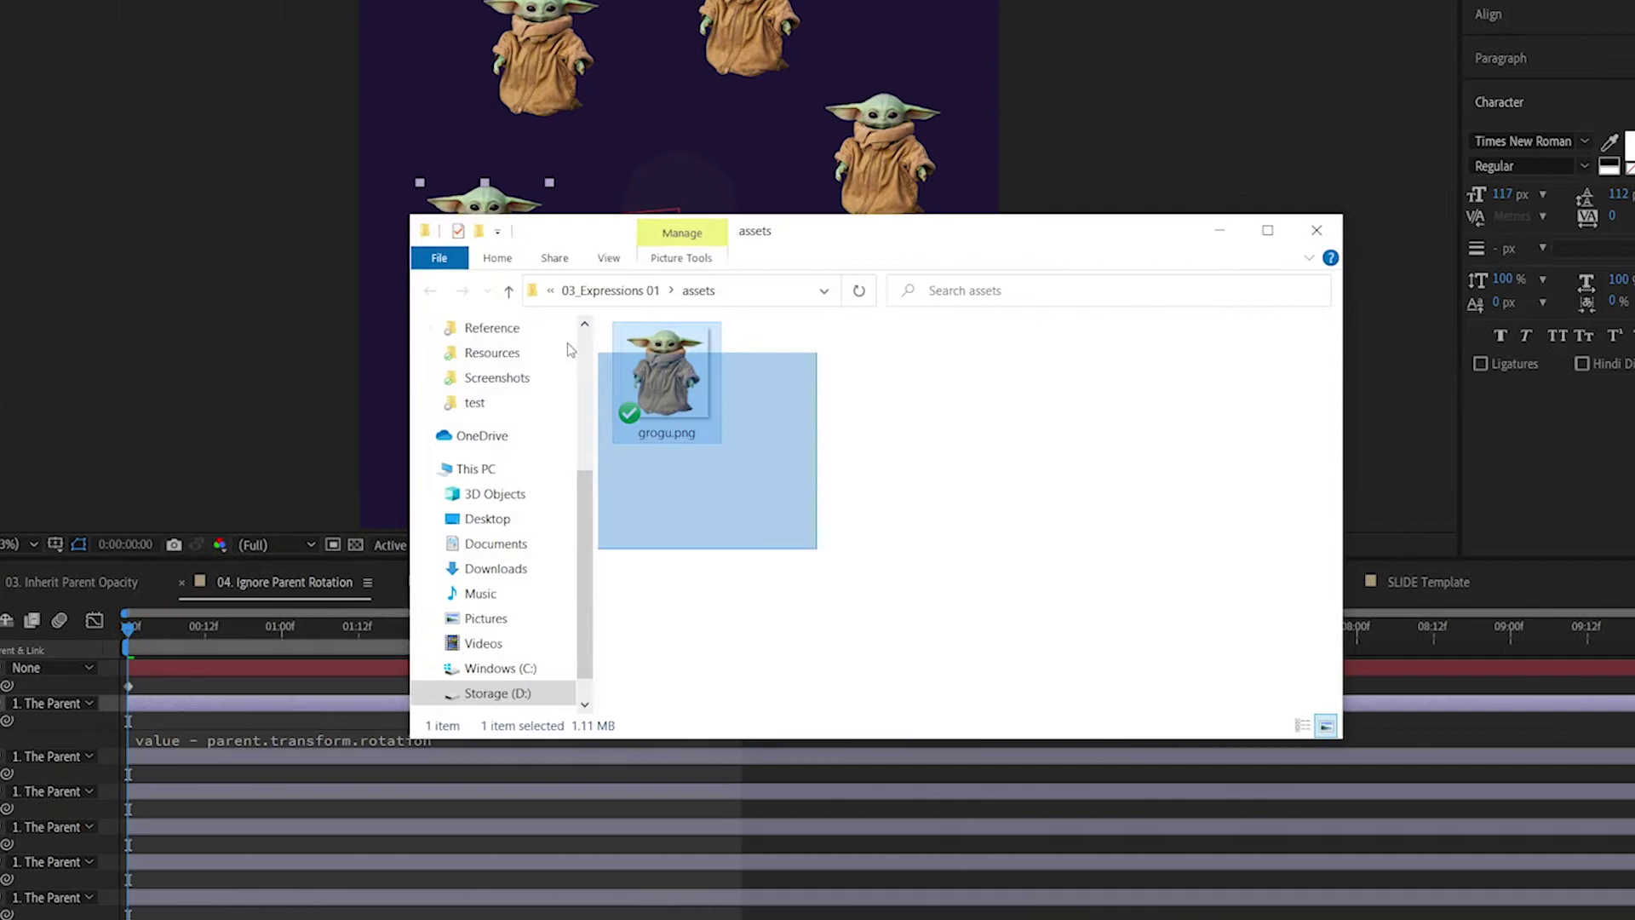
{"action": "double_click", "coordinate": [689, 413]}
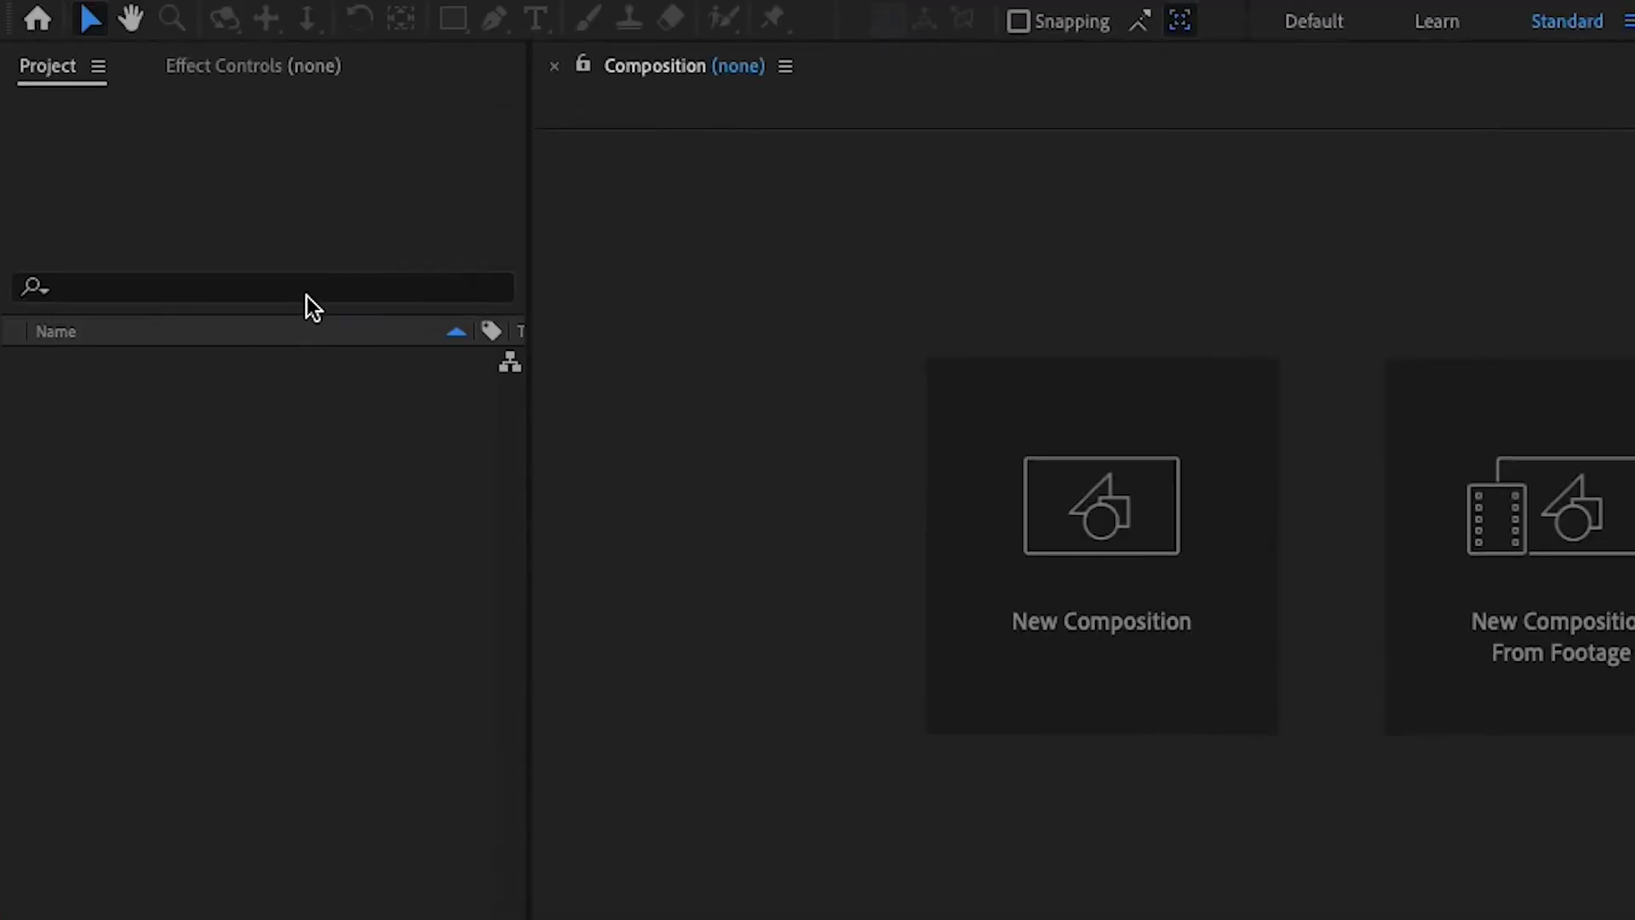
Search for 'path' and expand the fill and group transform properties.
{"action": "left_click", "coordinate": [306, 295]}
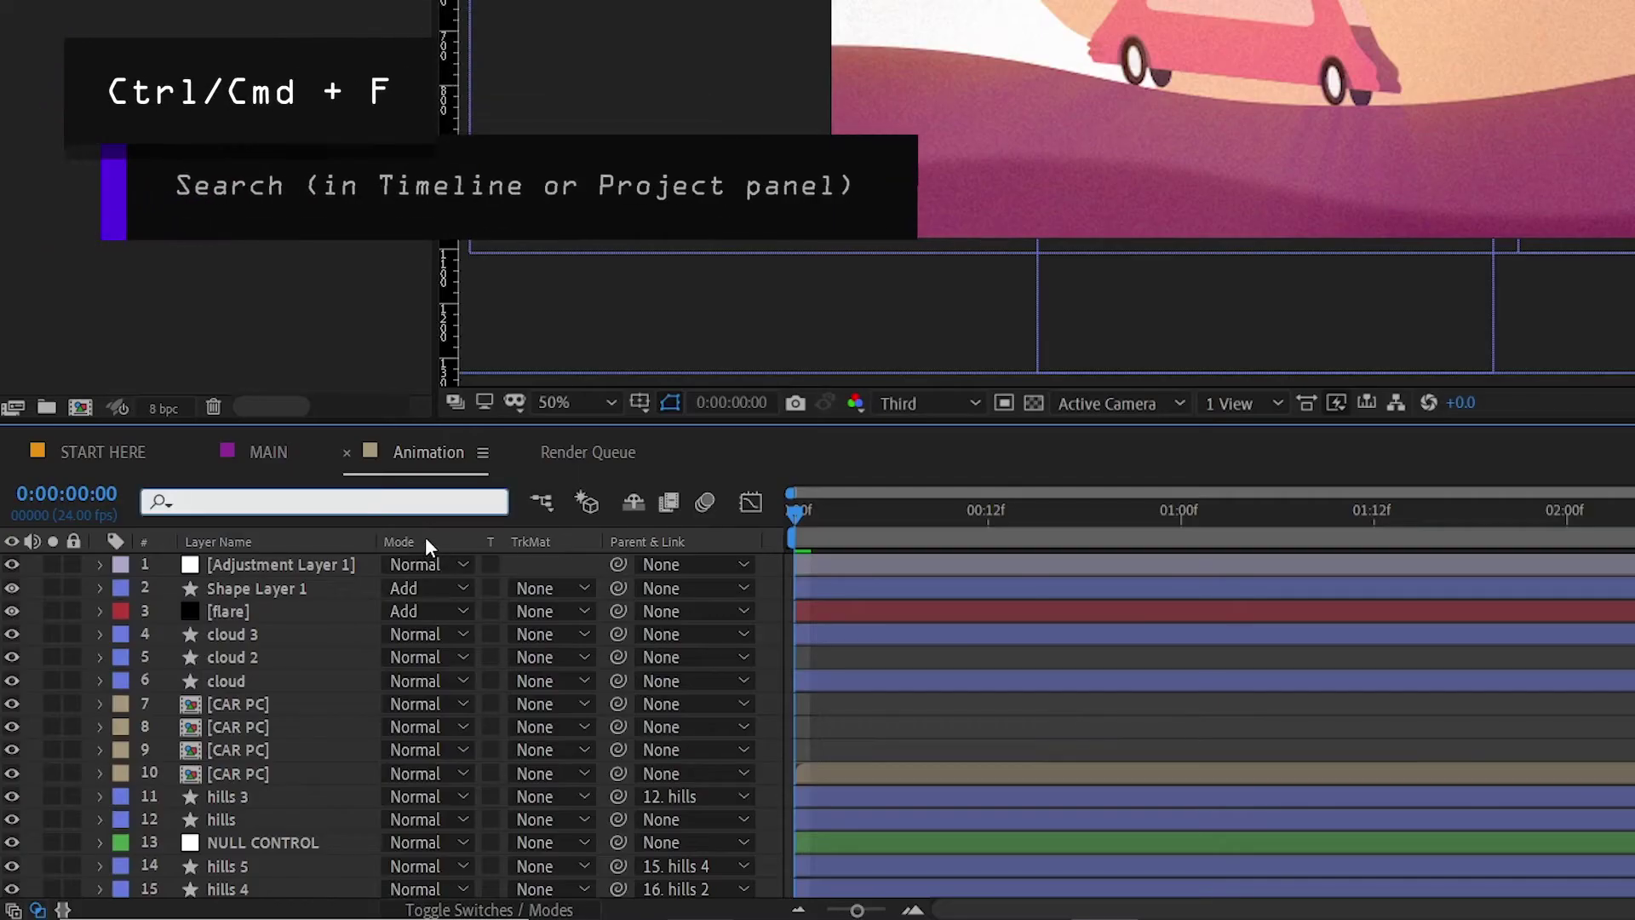
{"action": "type", "text": "path"}
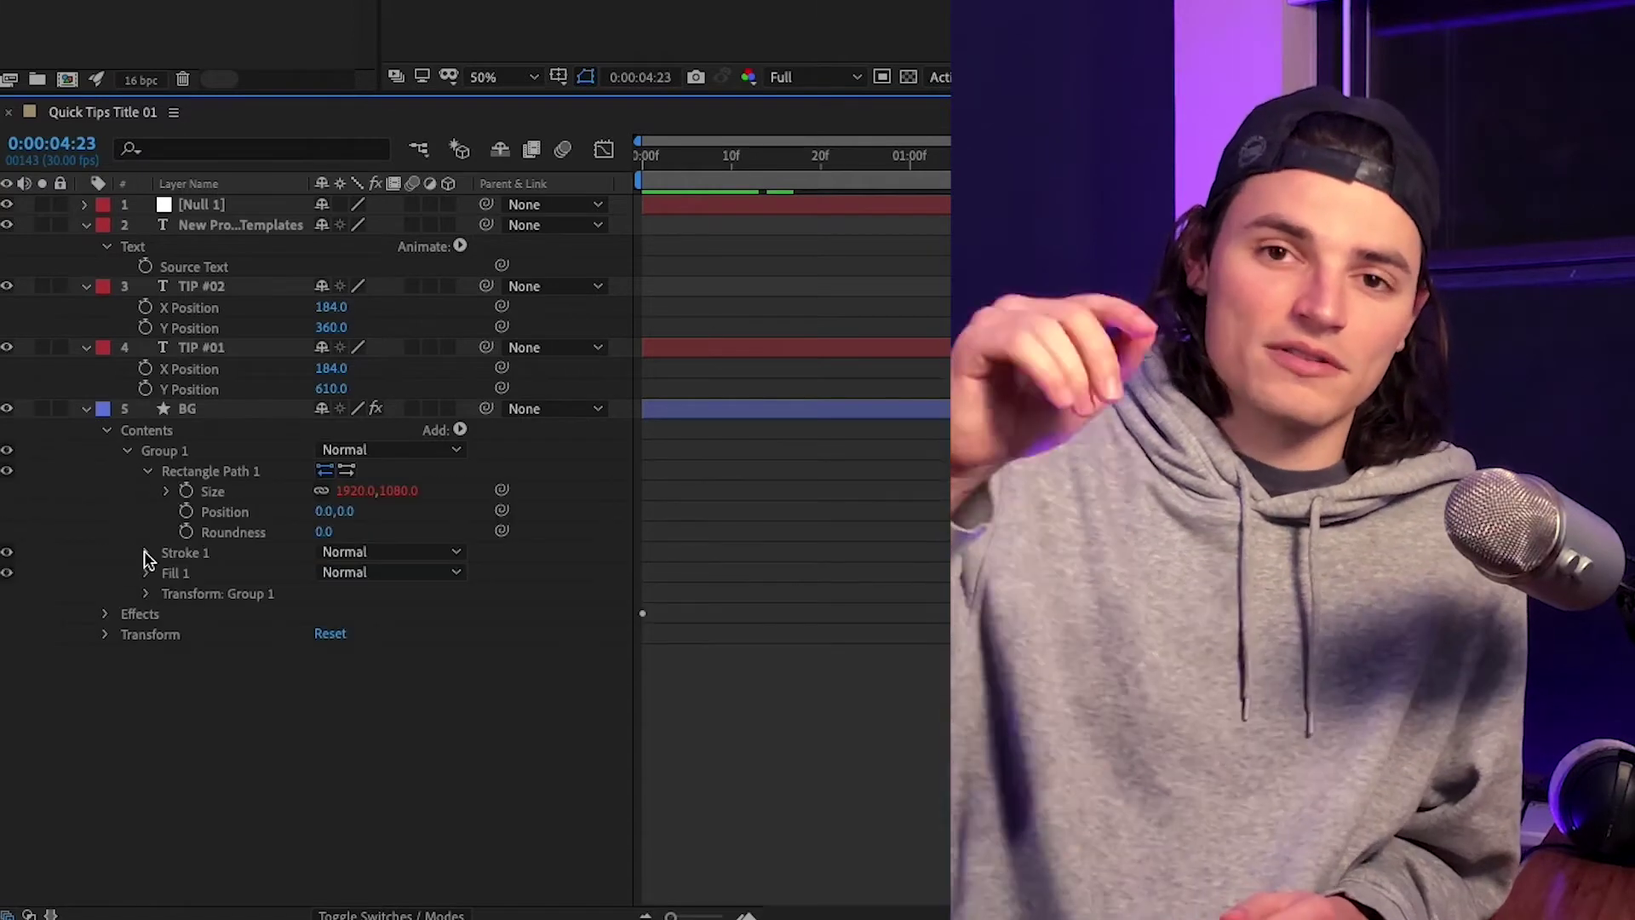
{"action": "scroll", "coordinate": [179, 754], "scroll_direction": "down", "scroll_amount": 1}
{"action": "left_click", "coordinate": [146, 776]}
{"action": "scroll", "coordinate": [207, 760], "scroll_direction": "down", "scroll_amount": 5}
{"action": "left_click", "coordinate": [146, 797]}
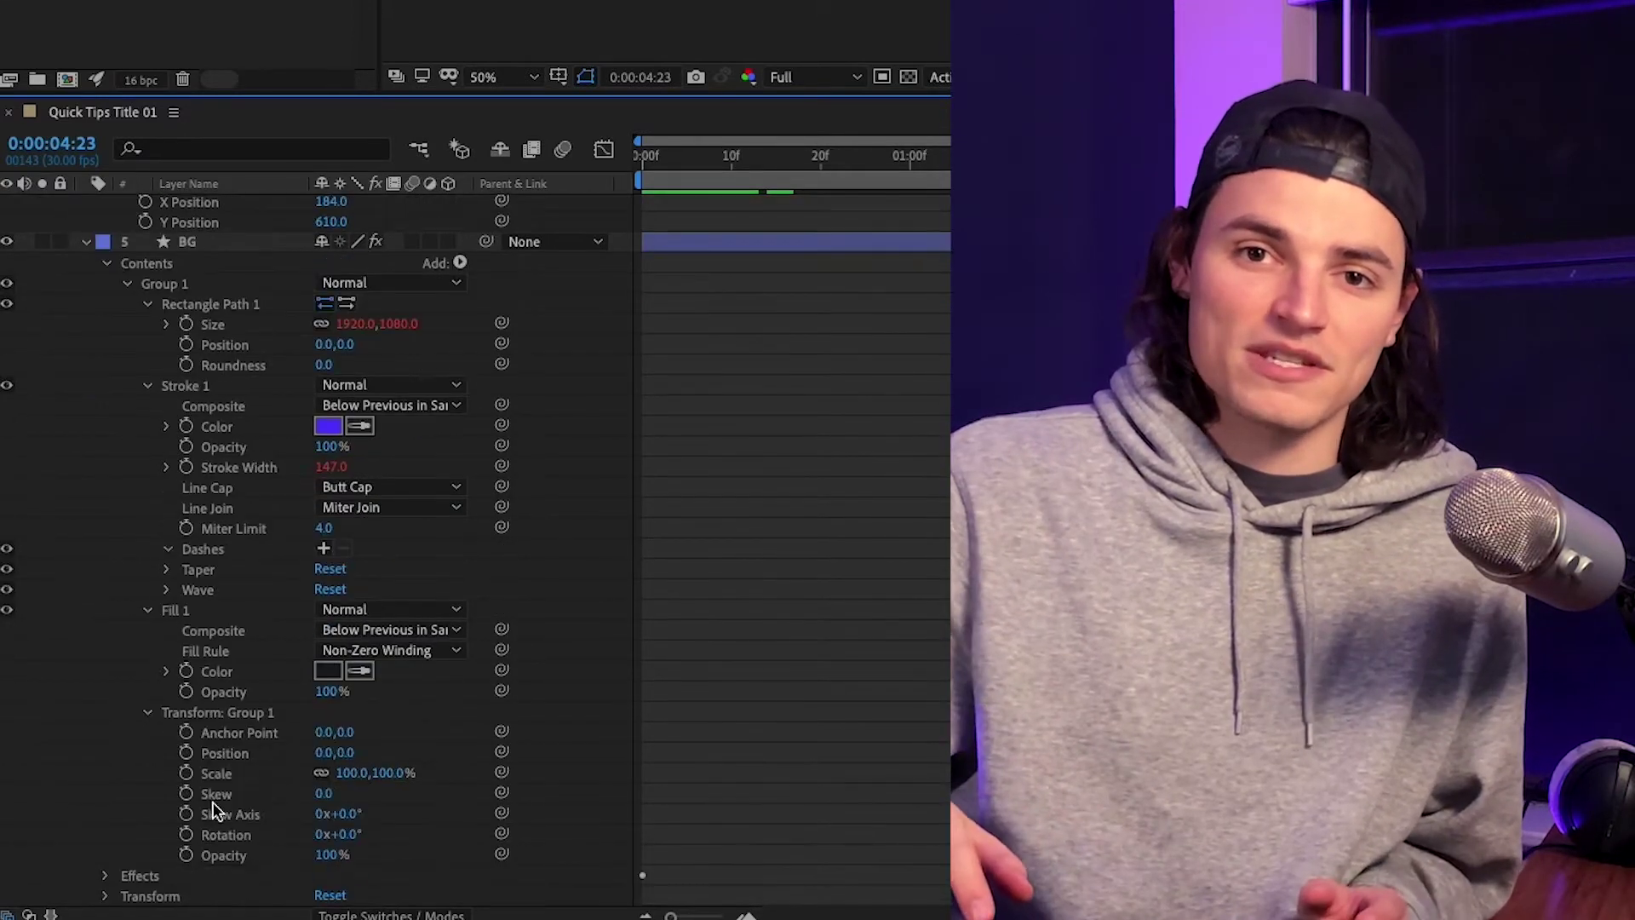
Filter layer properties by 'position,scal', then clear the search filter.
{"action": "left_click", "coordinate": [252, 507]}
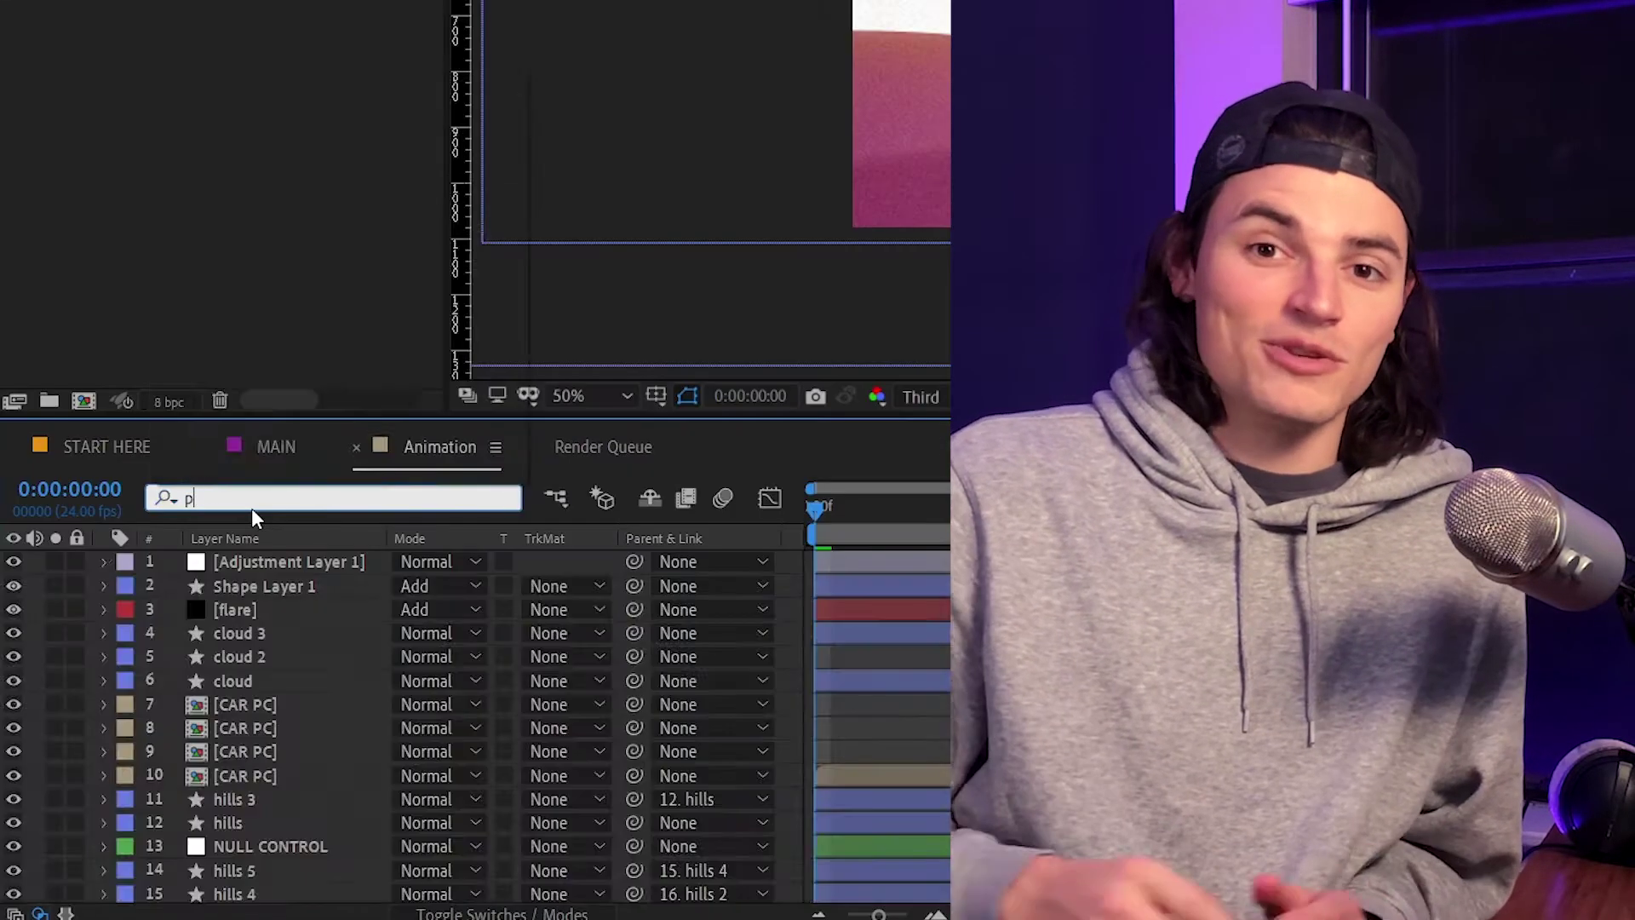
{"action": "type", "text": "position,"}
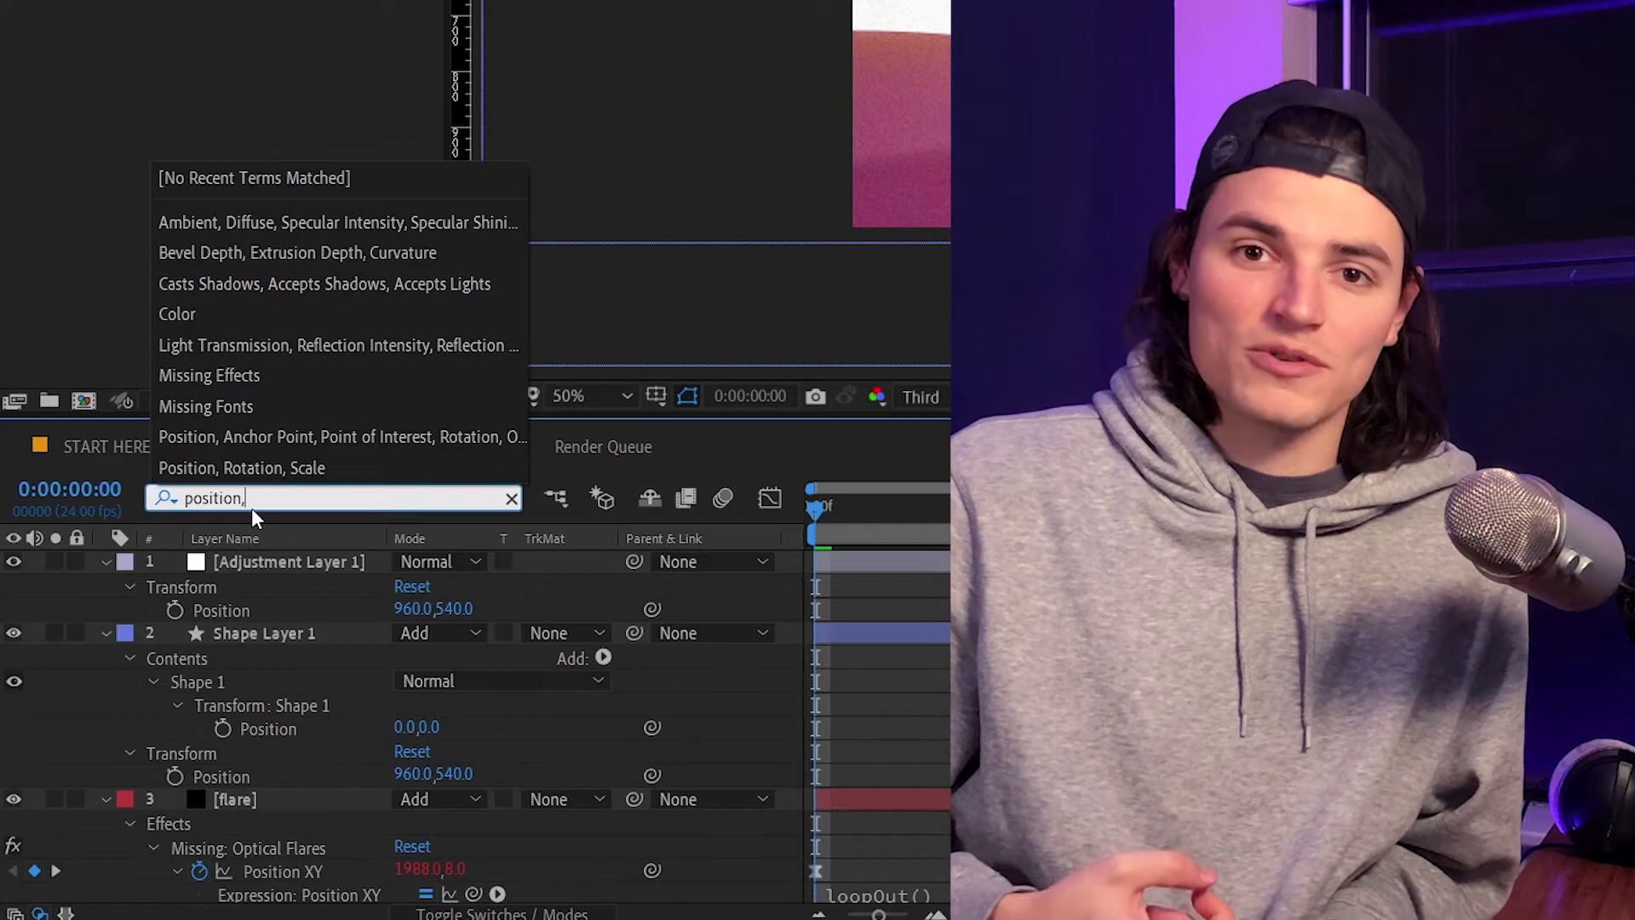
{"action": "type", "text": "scale,rotation,"}
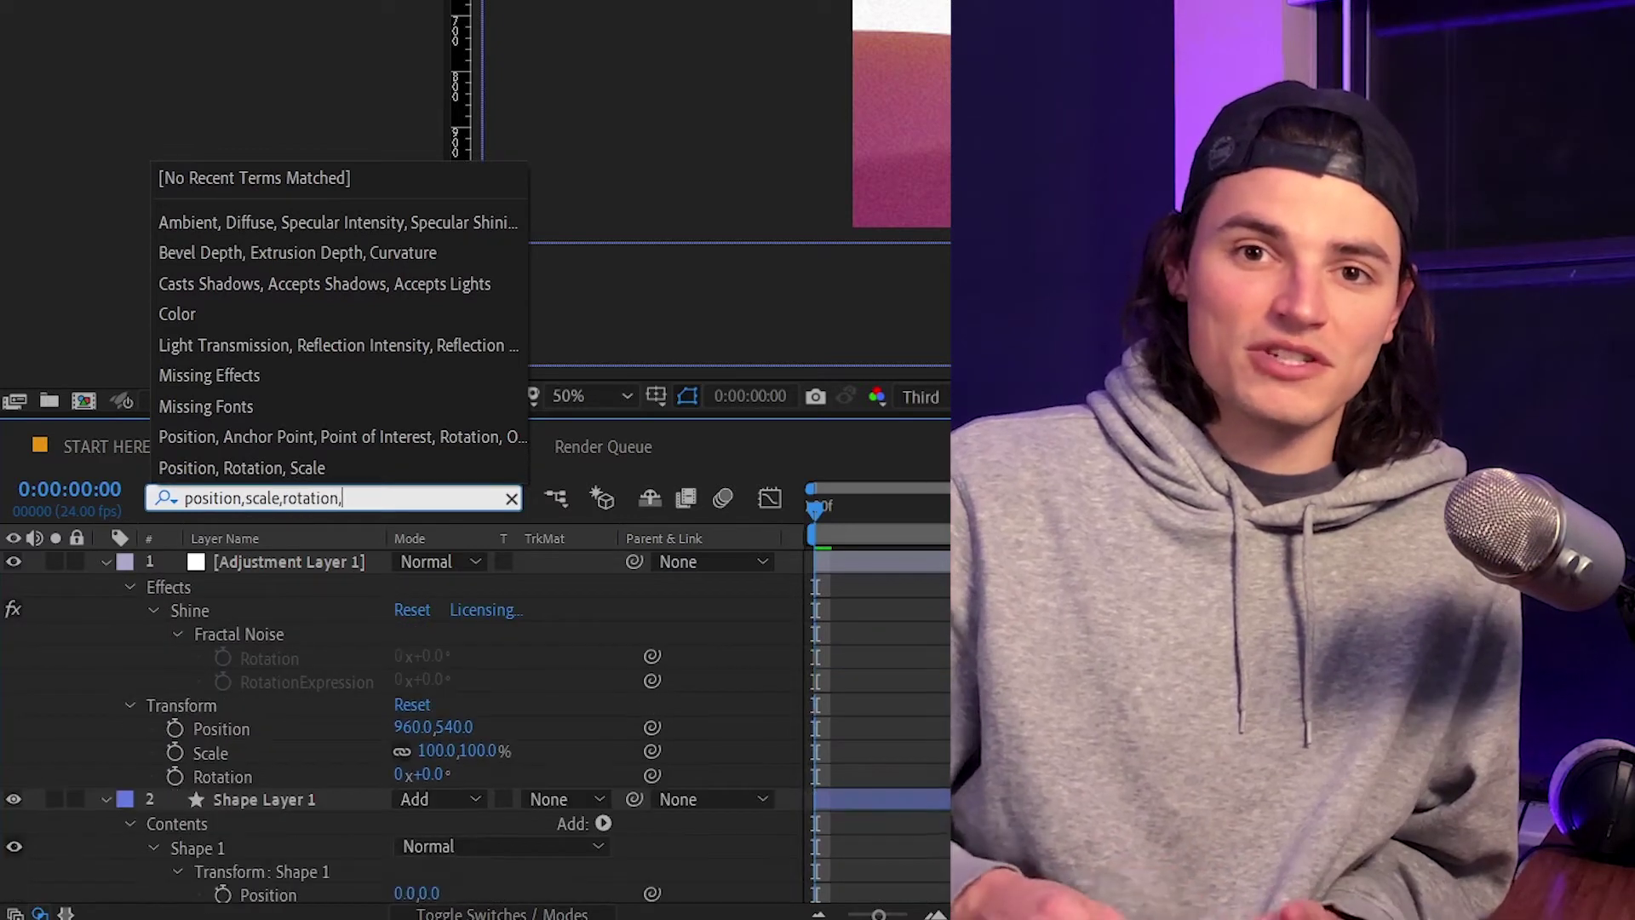
{"action": "scroll", "coordinate": [366, 647], "scroll_direction": "down", "scroll_amount": 5}
{"action": "left_click", "coordinate": [125, 561]}
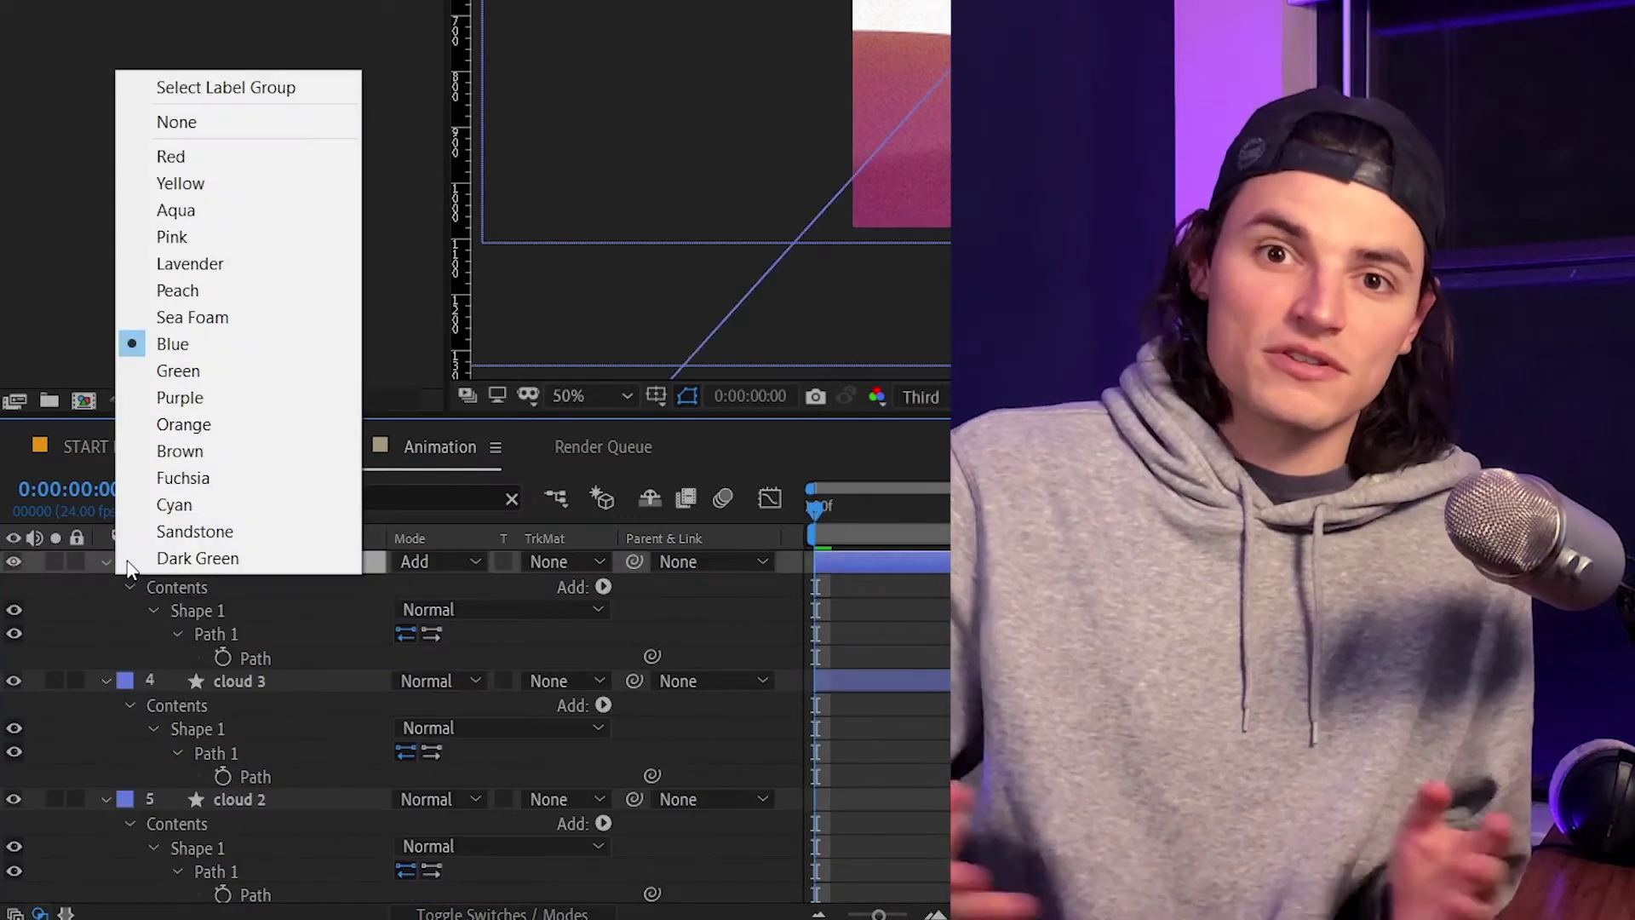
{"action": "left_click", "coordinate": [511, 498]}
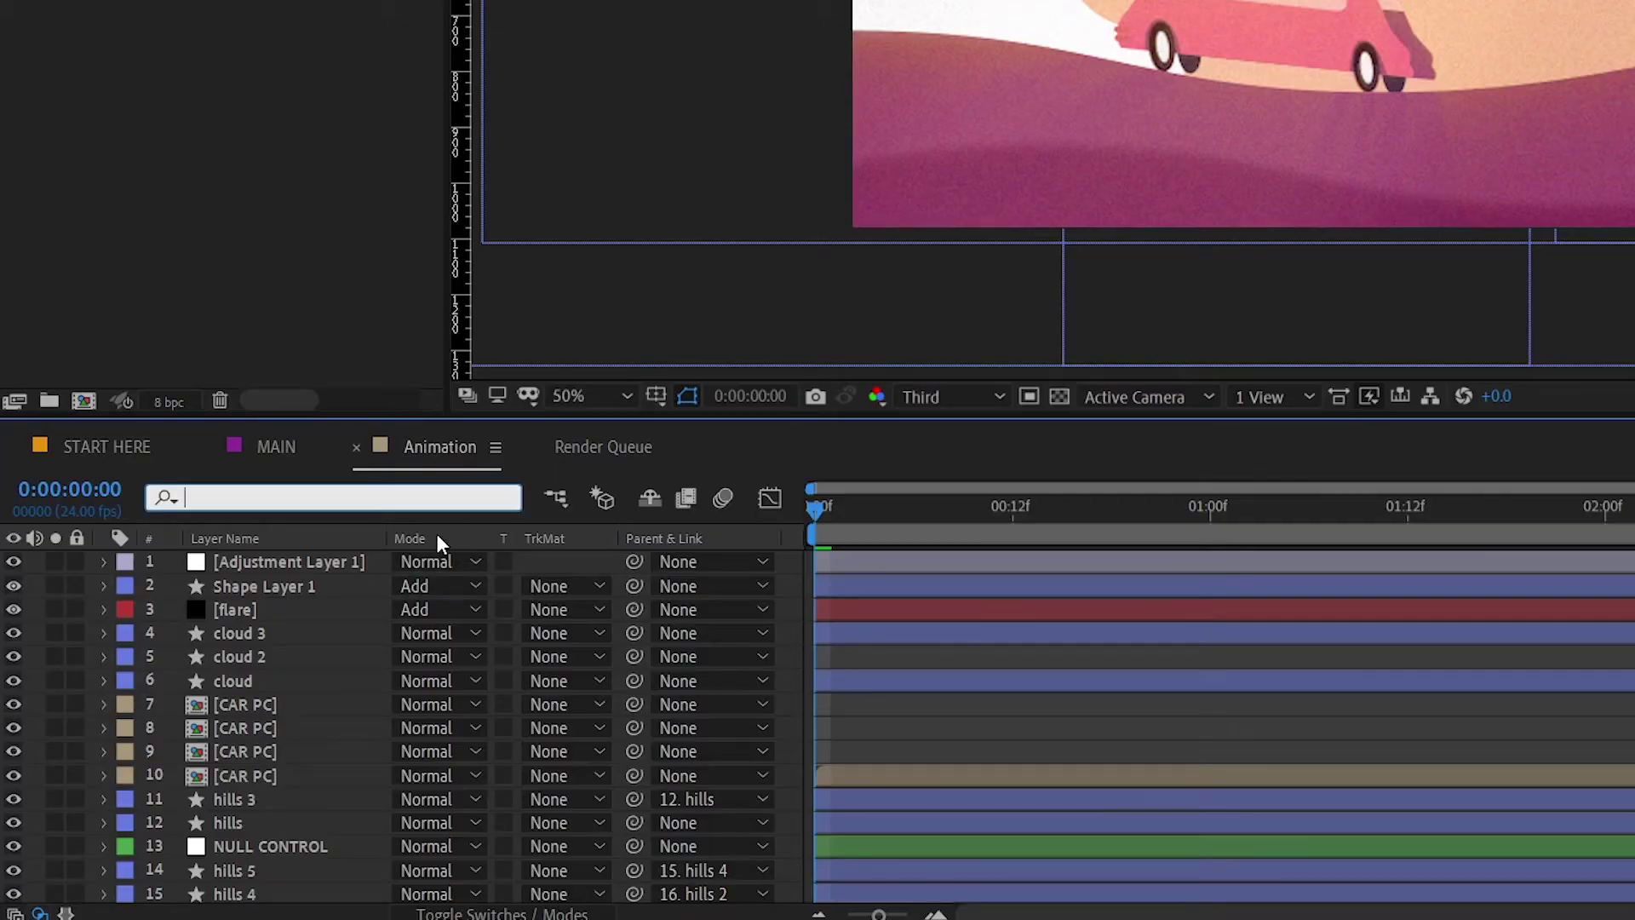
Search 'path' again, expand the BG layer's Group 1 properties, and save the search as a preset.
{"action": "type", "text": "path"}
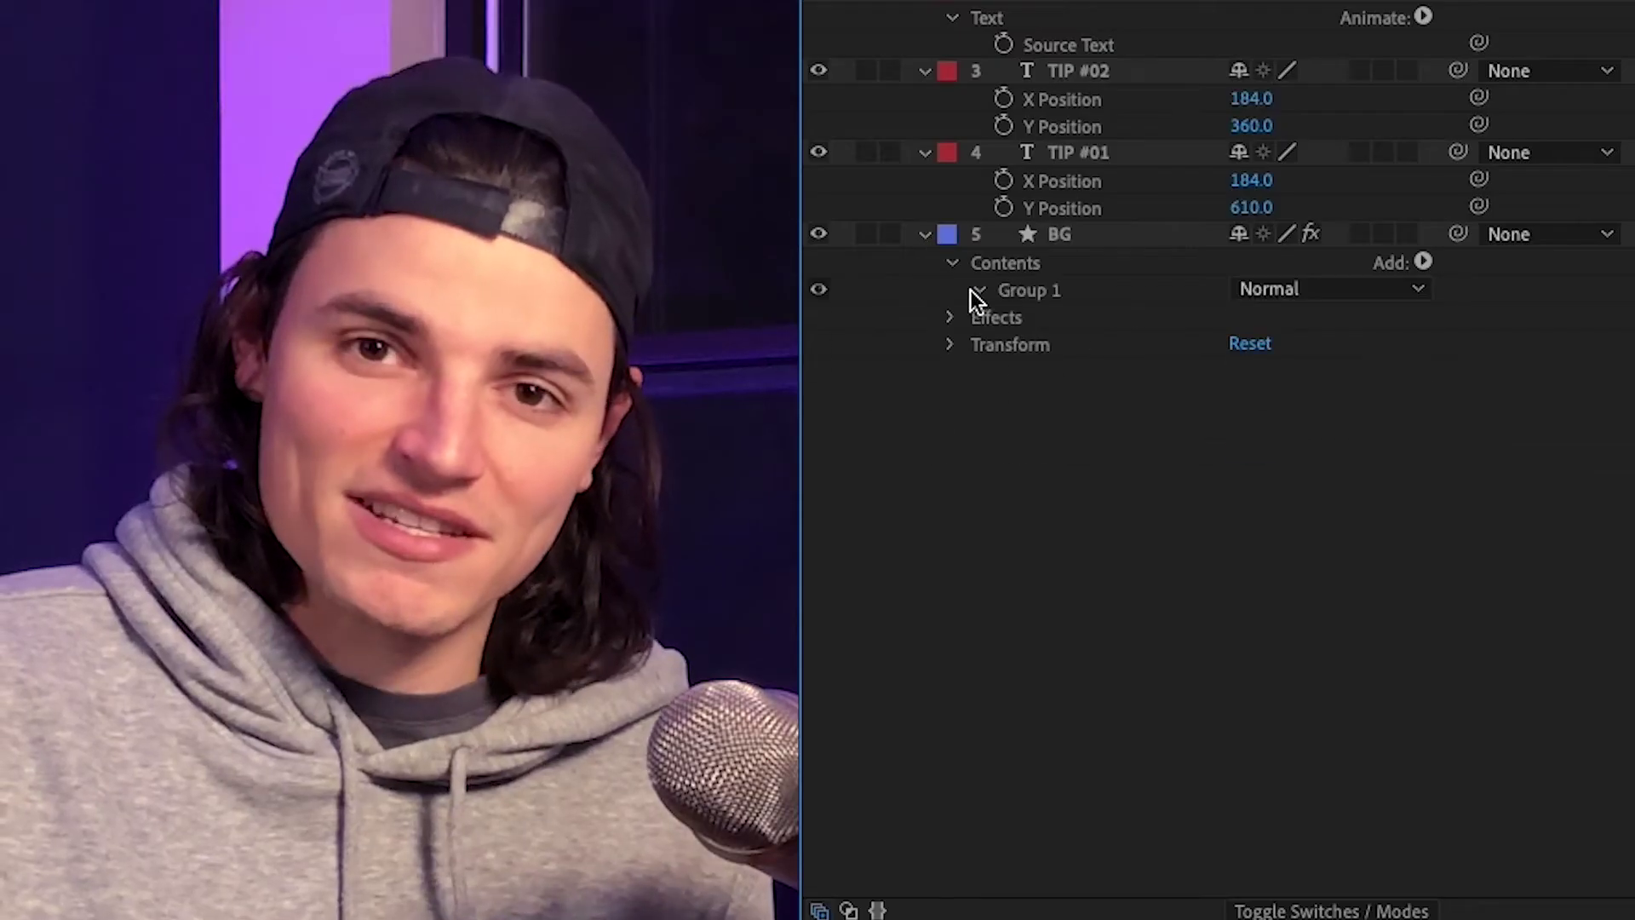
{"action": "left_click", "coordinate": [979, 290]}
{"action": "left_click", "coordinate": [1004, 725]}
{"action": "left_click", "coordinate": [1003, 858]}
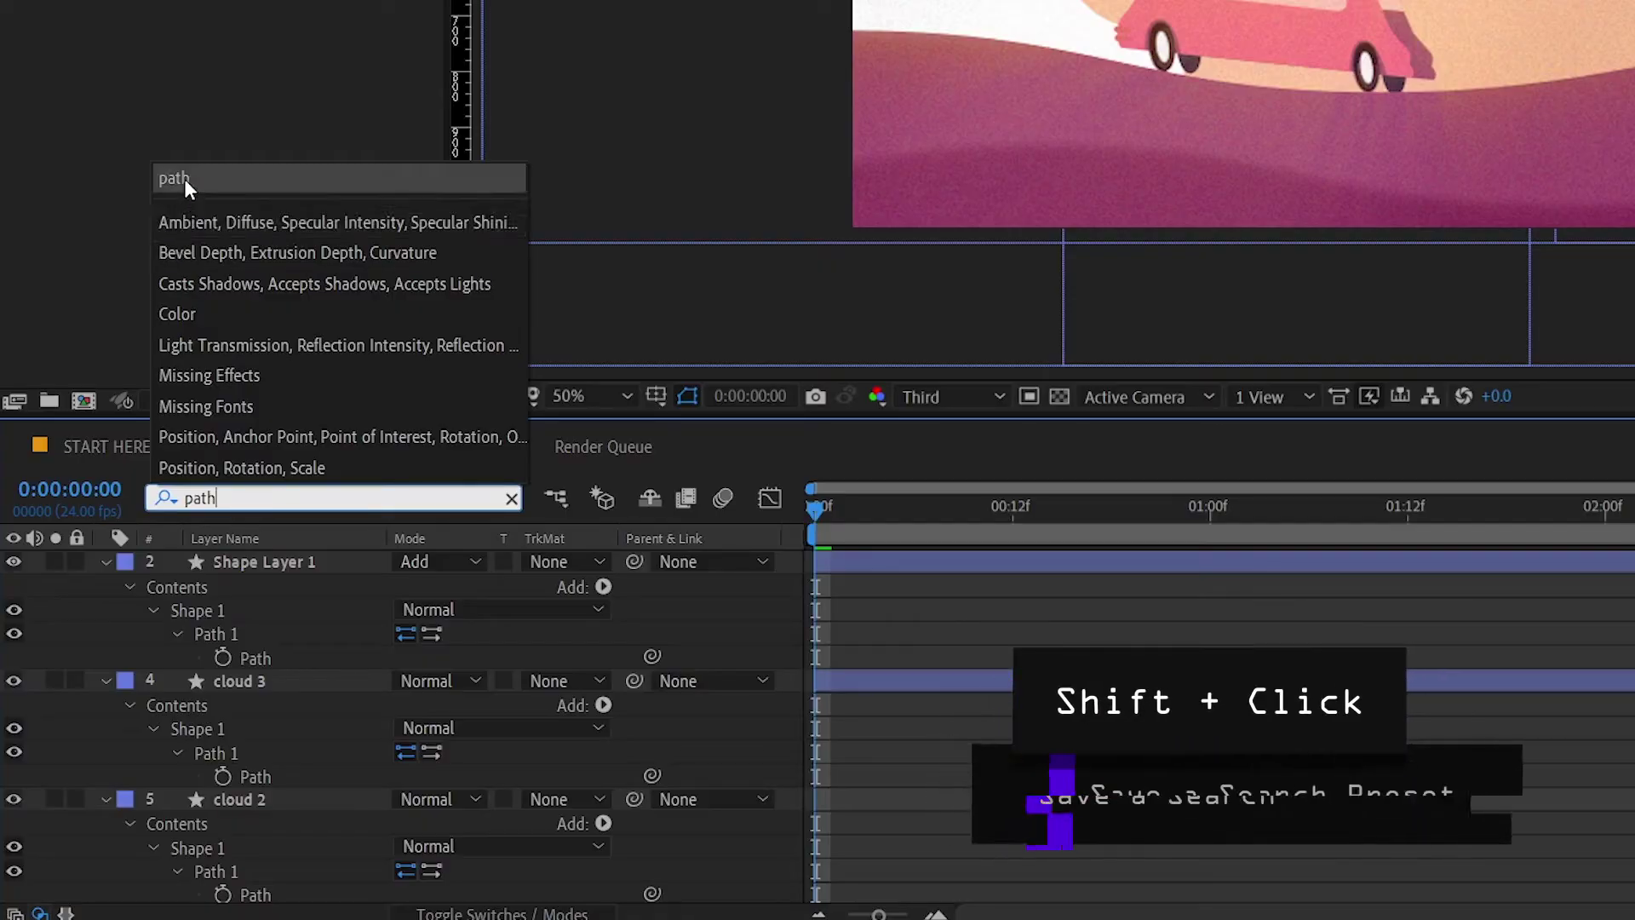
{"action": "left_click", "coordinate": [186, 179], "text": "shift"}
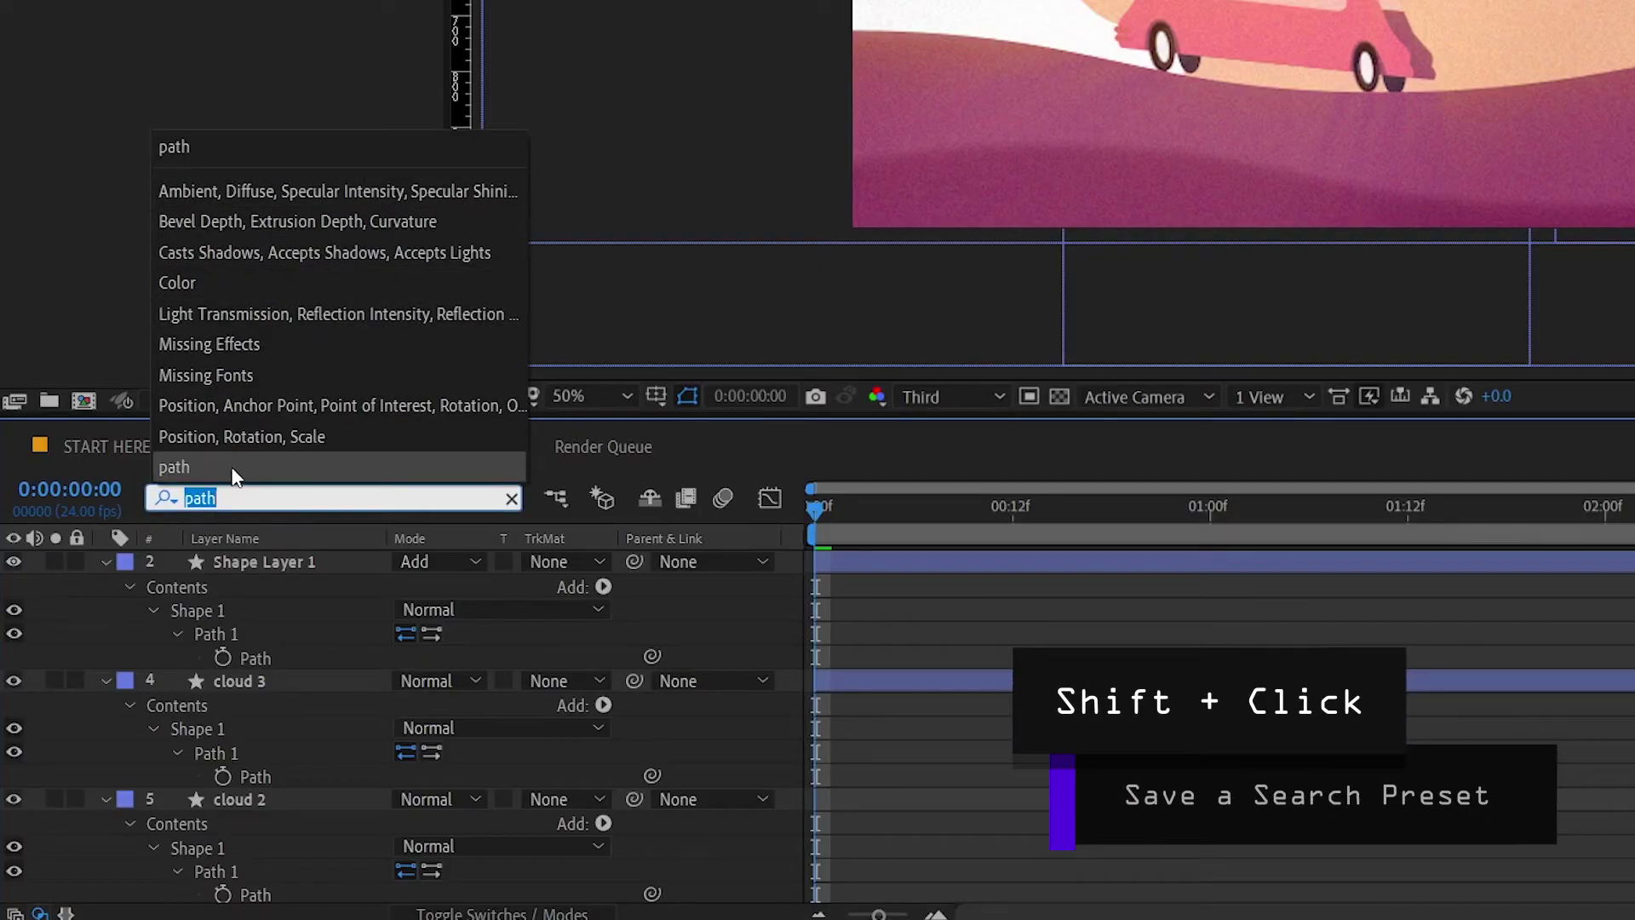
Apply the saved searches for Position, Rotation, Scale and for missing fonts.
{"action": "left_click", "coordinate": [263, 438]}
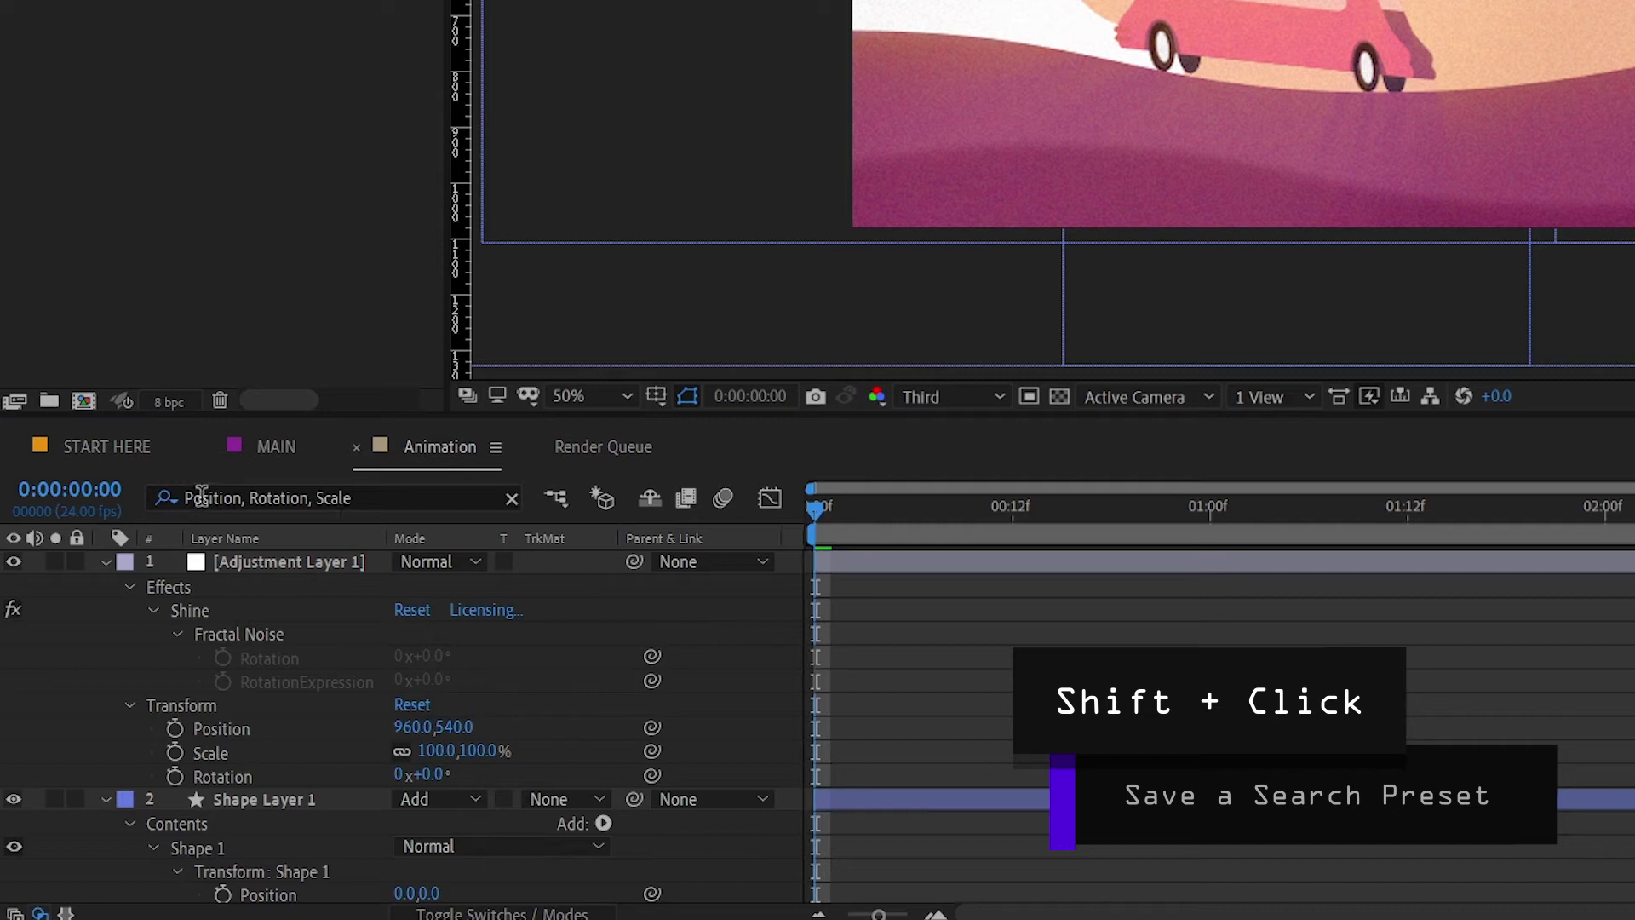
{"action": "left_click", "coordinate": [164, 499]}
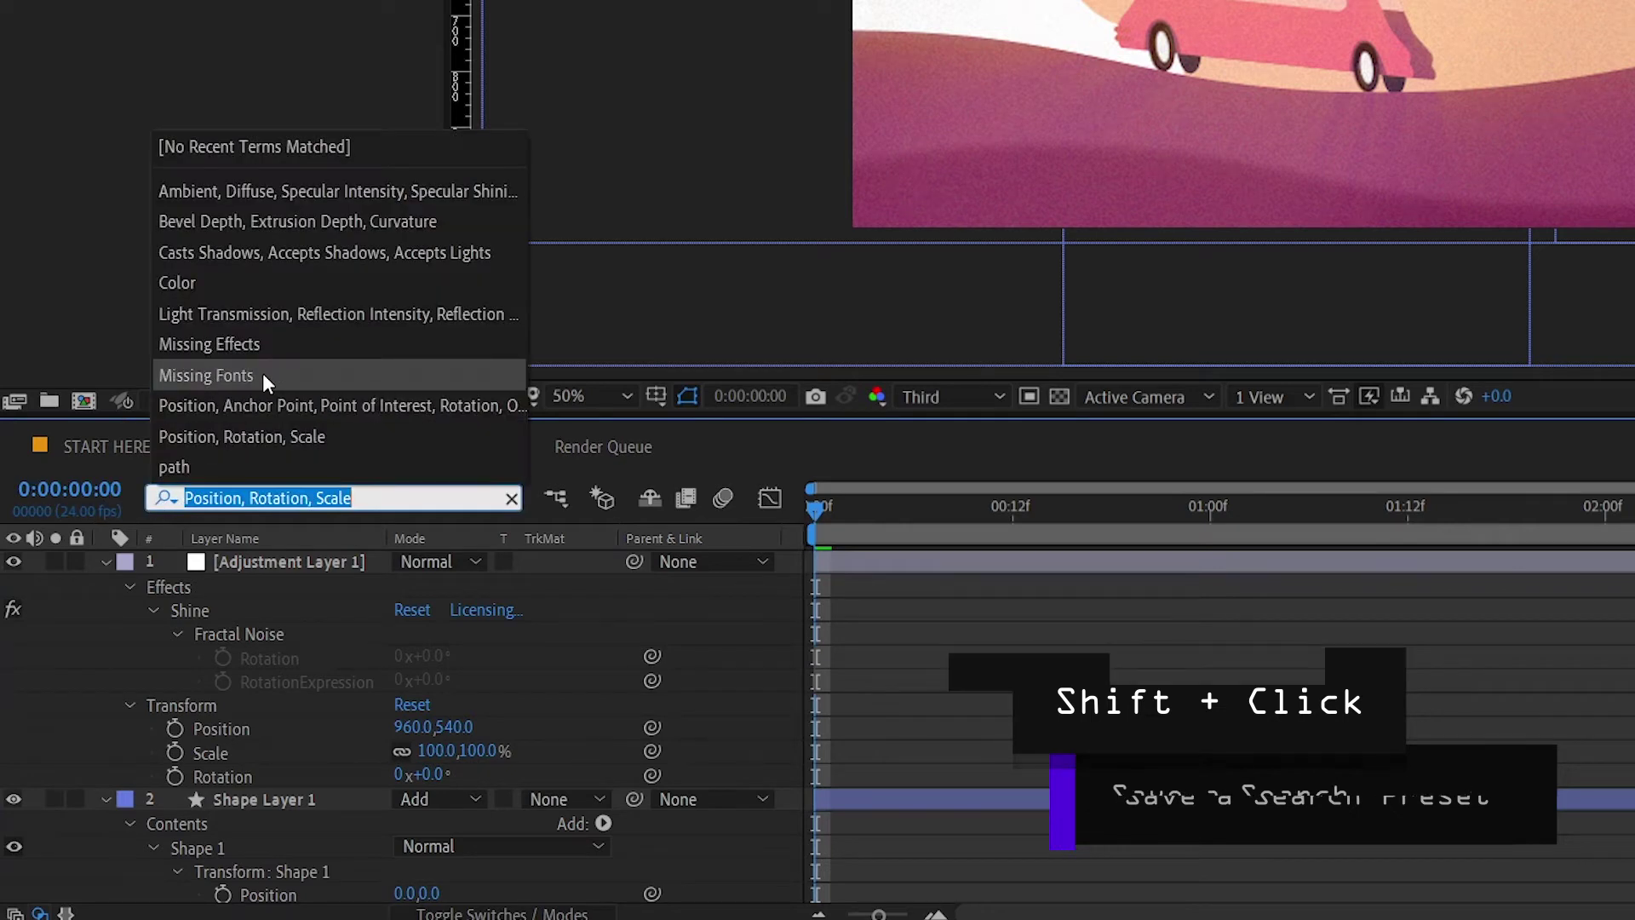
{"action": "left_click", "coordinate": [262, 376]}
Show the Project panel's recent searches such as Missing Footage, Unused and Used.
{"action": "left_click", "coordinate": [171, 503]}
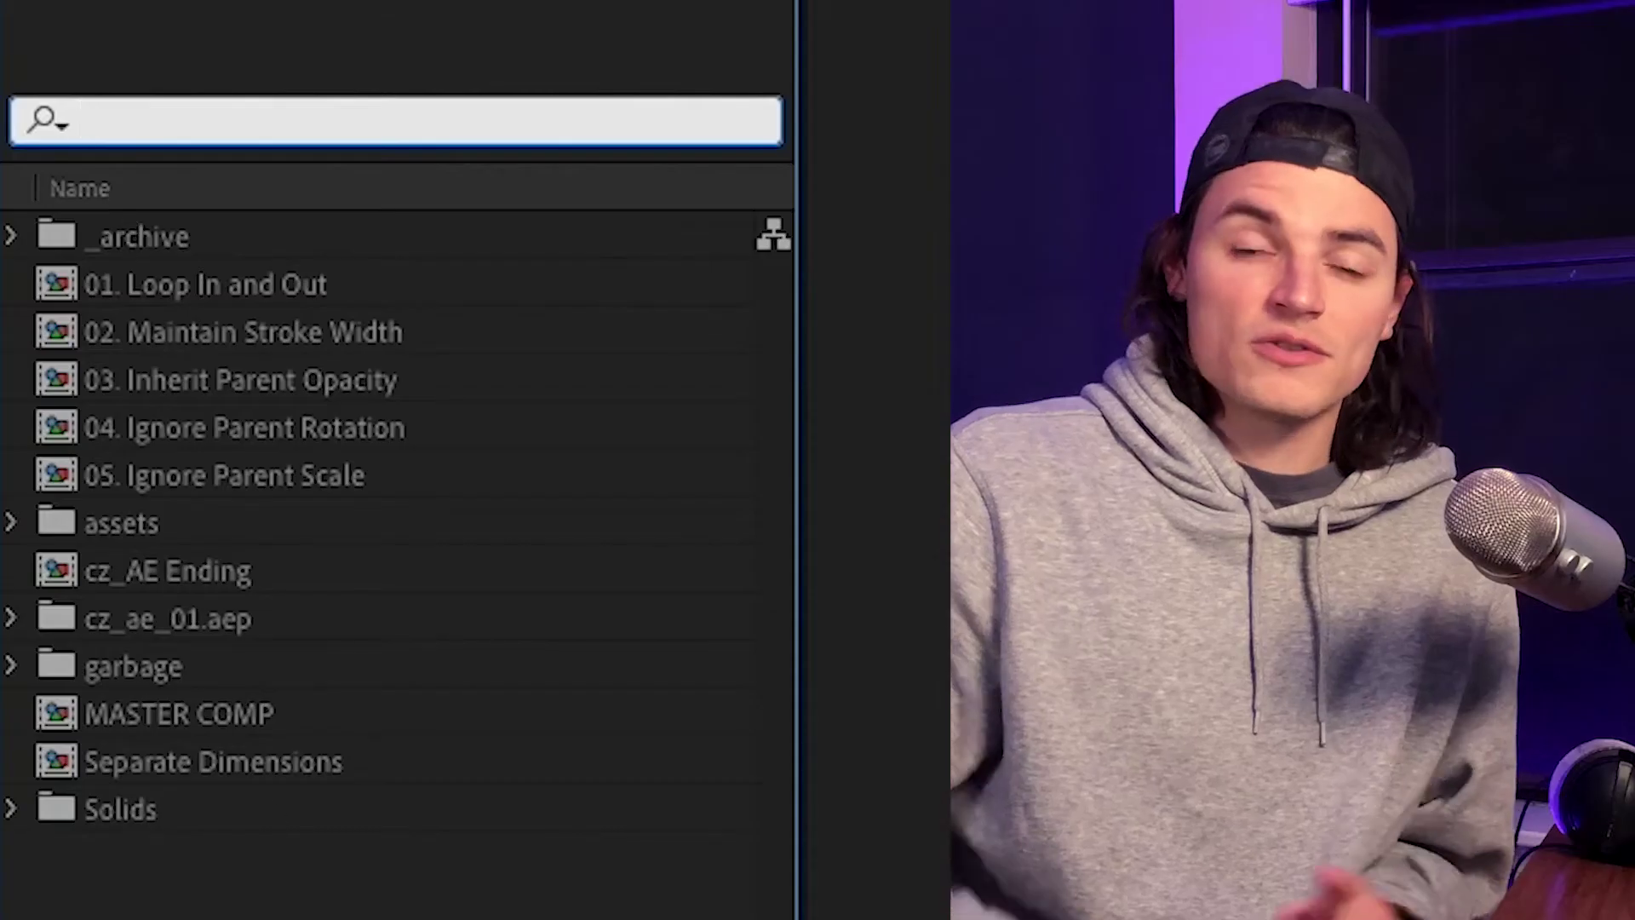
{"action": "left_click", "coordinate": [110, 130]}
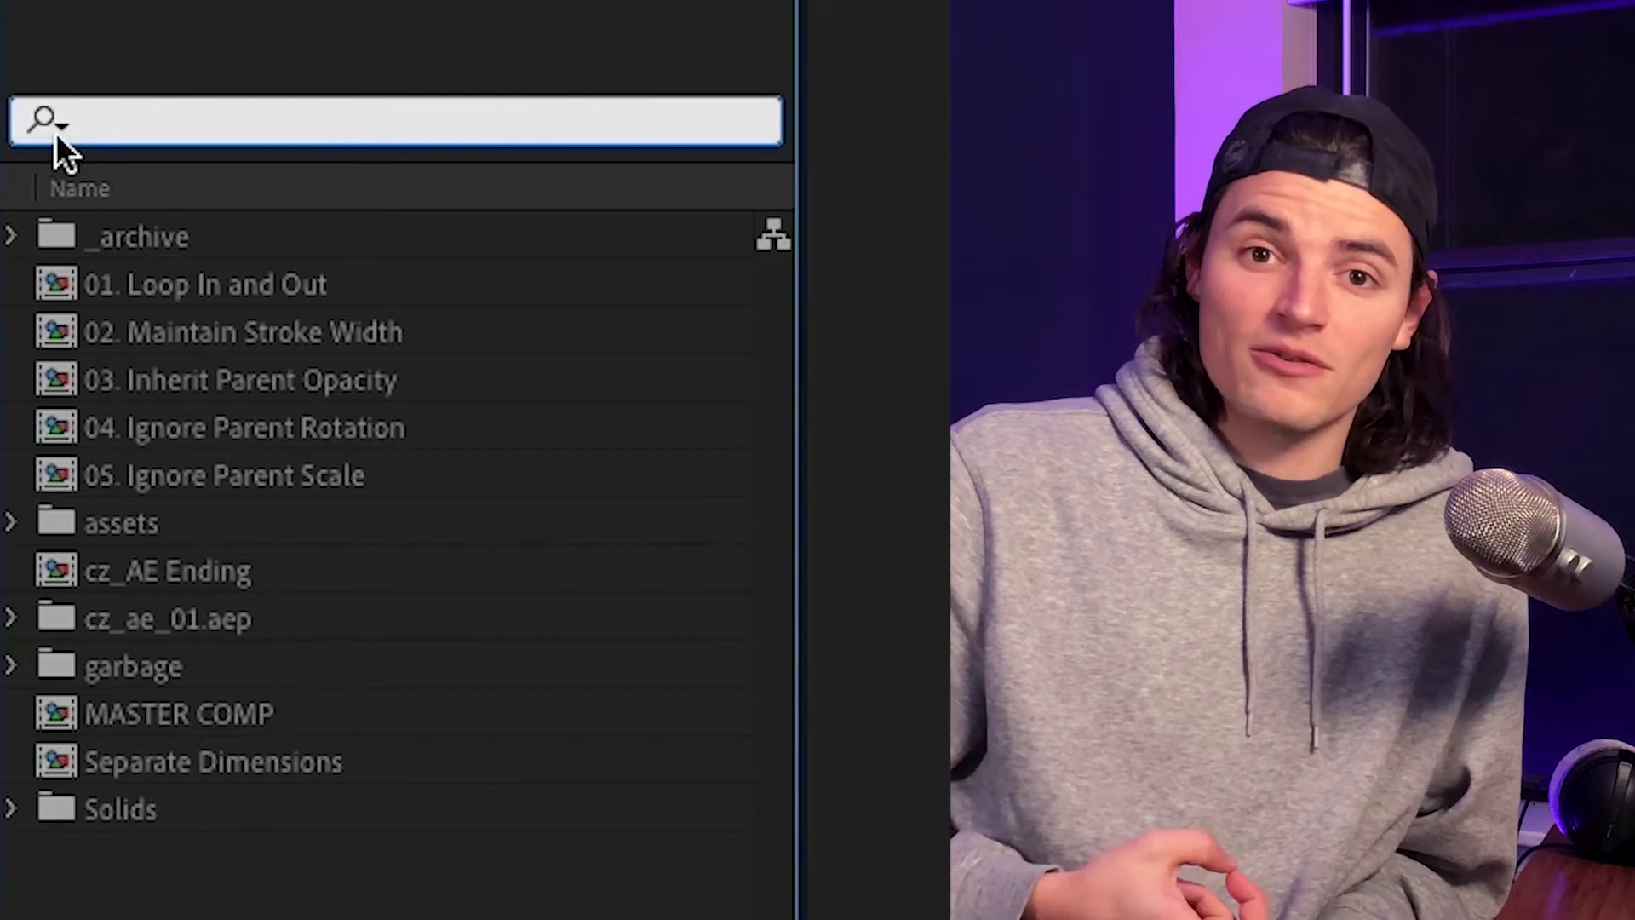
{"action": "left_click", "coordinate": [54, 130]}
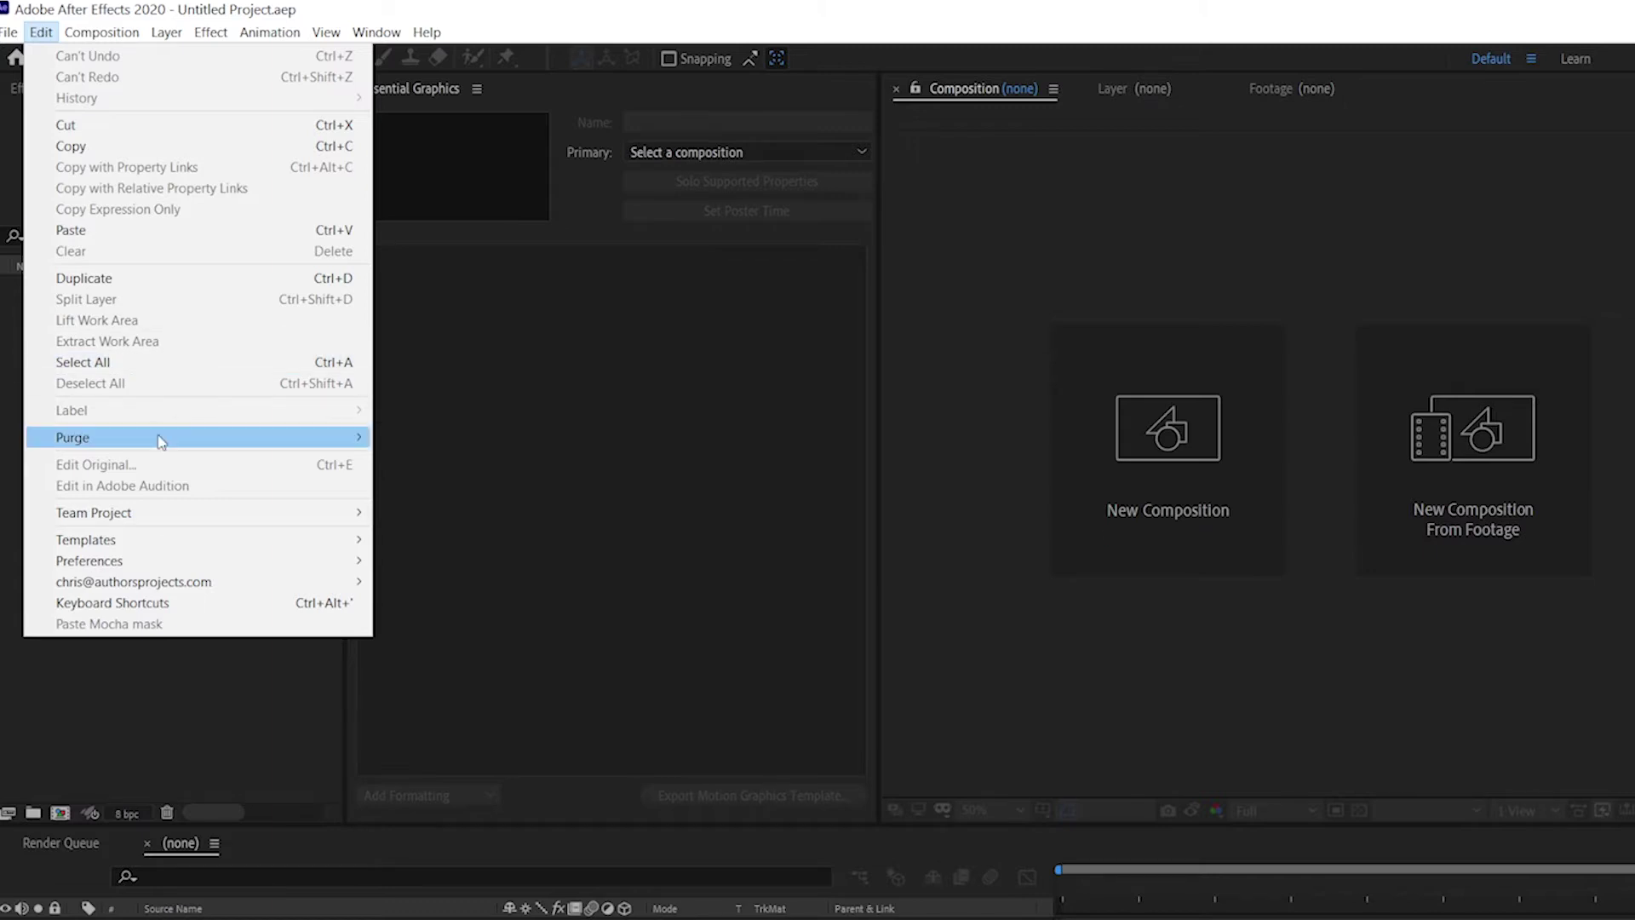
Run Purge All Memory & Disk Cache and confirm deleting the cache files.
{"action": "left_click", "coordinate": [488, 440]}
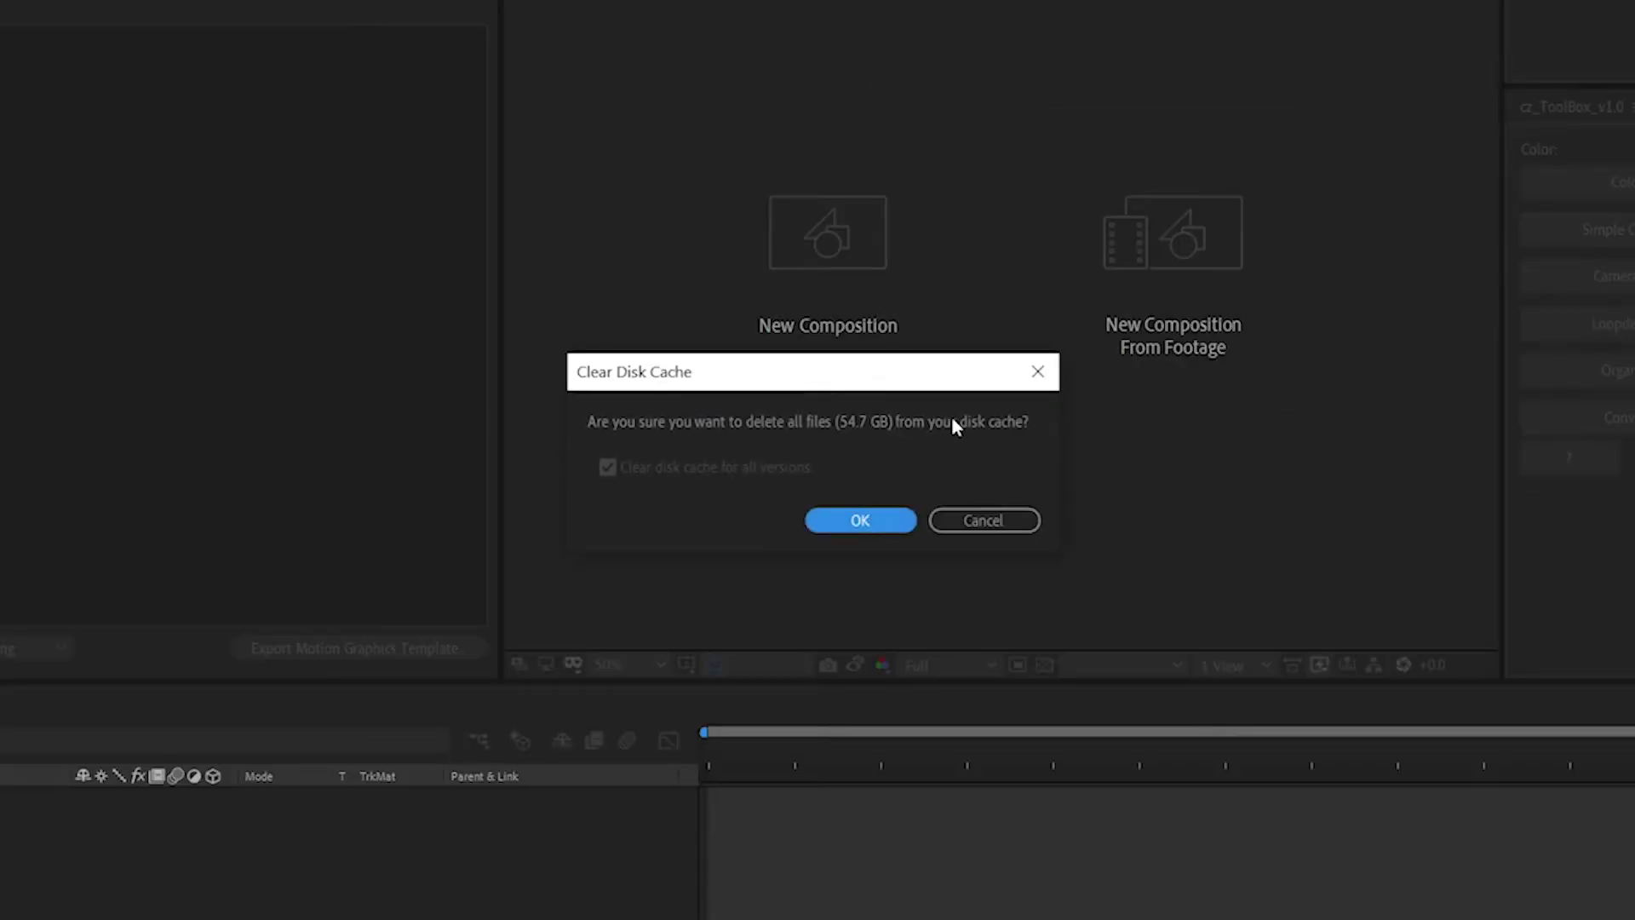
{"action": "left_click", "coordinate": [861, 515]}
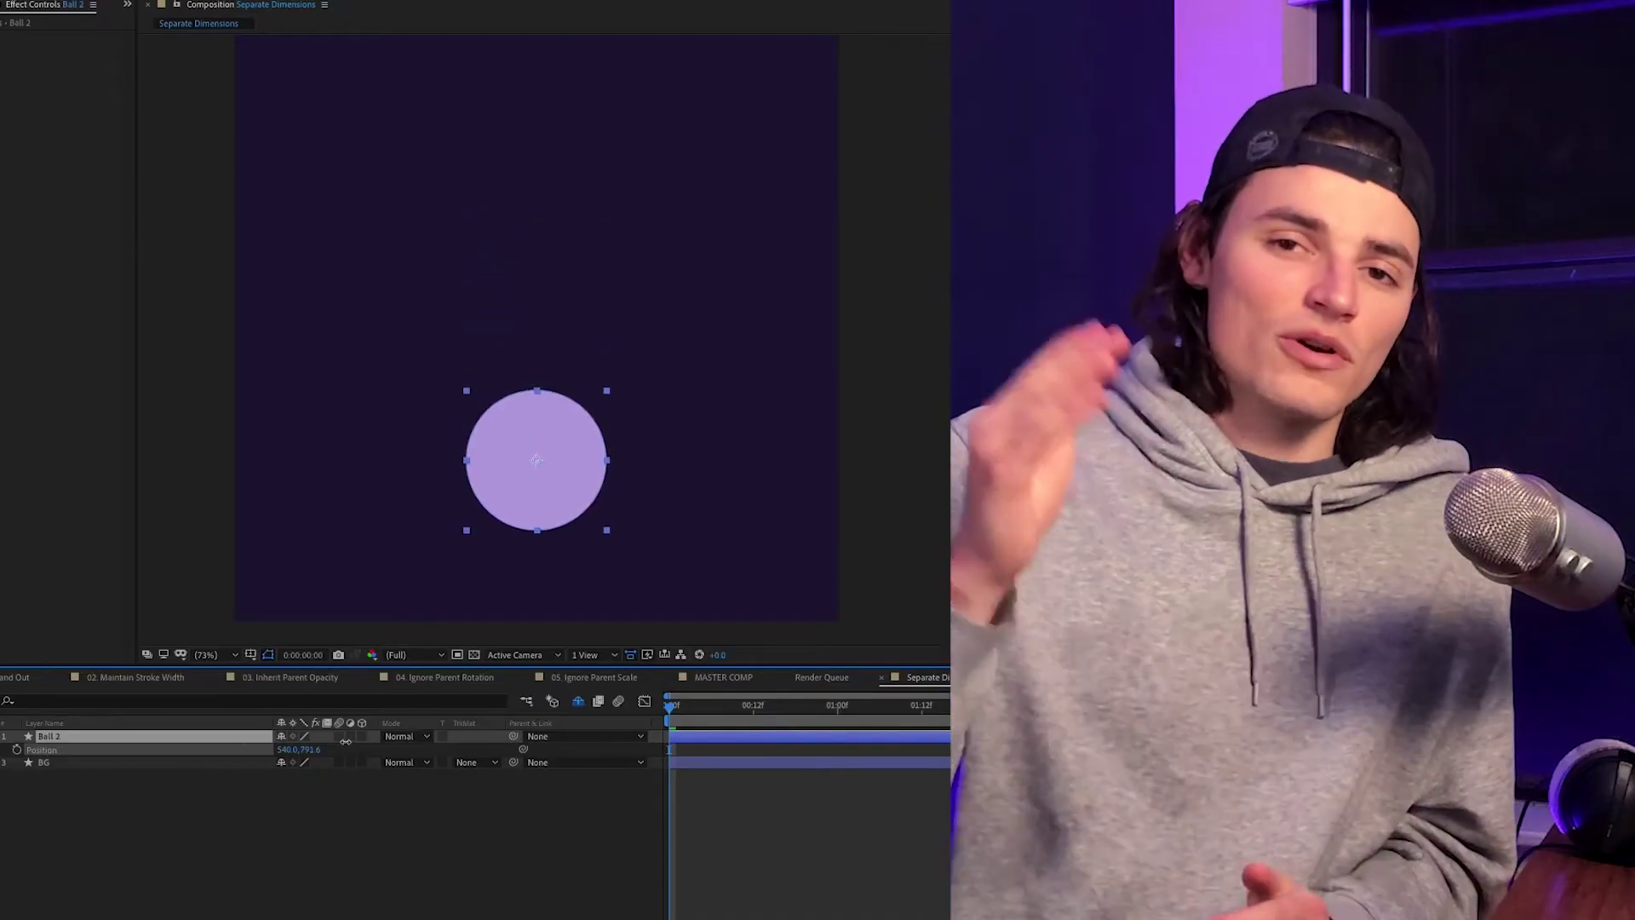
Split the ball's Position into separate X Position and Y Position properties.
{"action": "left_click_drag", "start_coordinate": [345, 741], "coordinate": [166, 744]}
{"action": "right_click", "coordinate": [164, 748]}
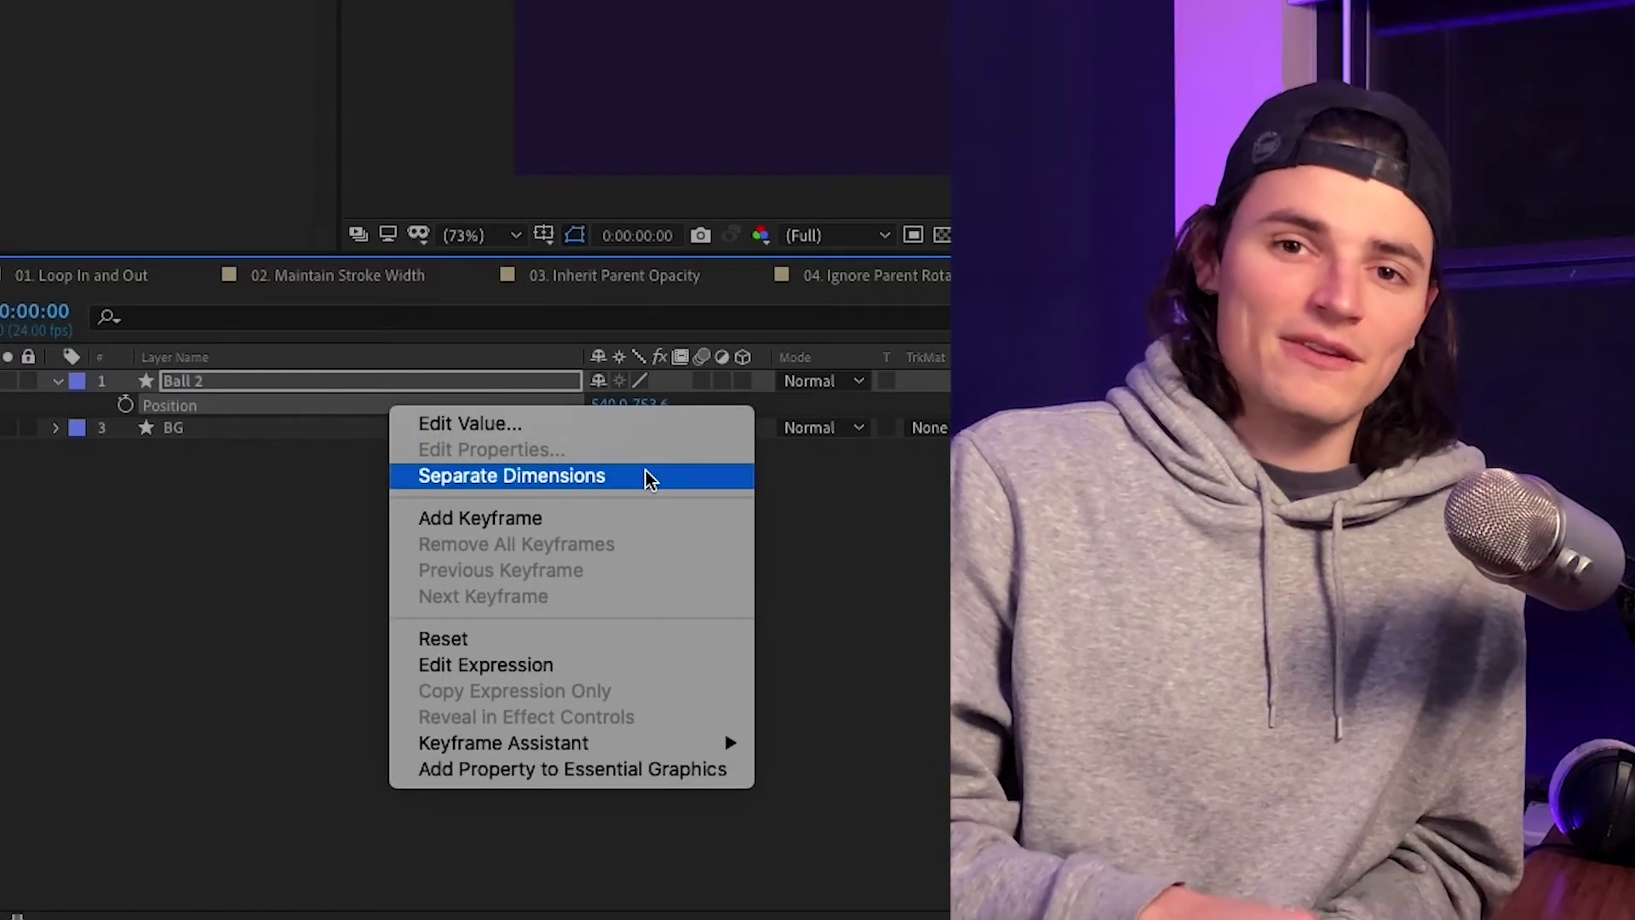
{"action": "left_click", "coordinate": [648, 477]}
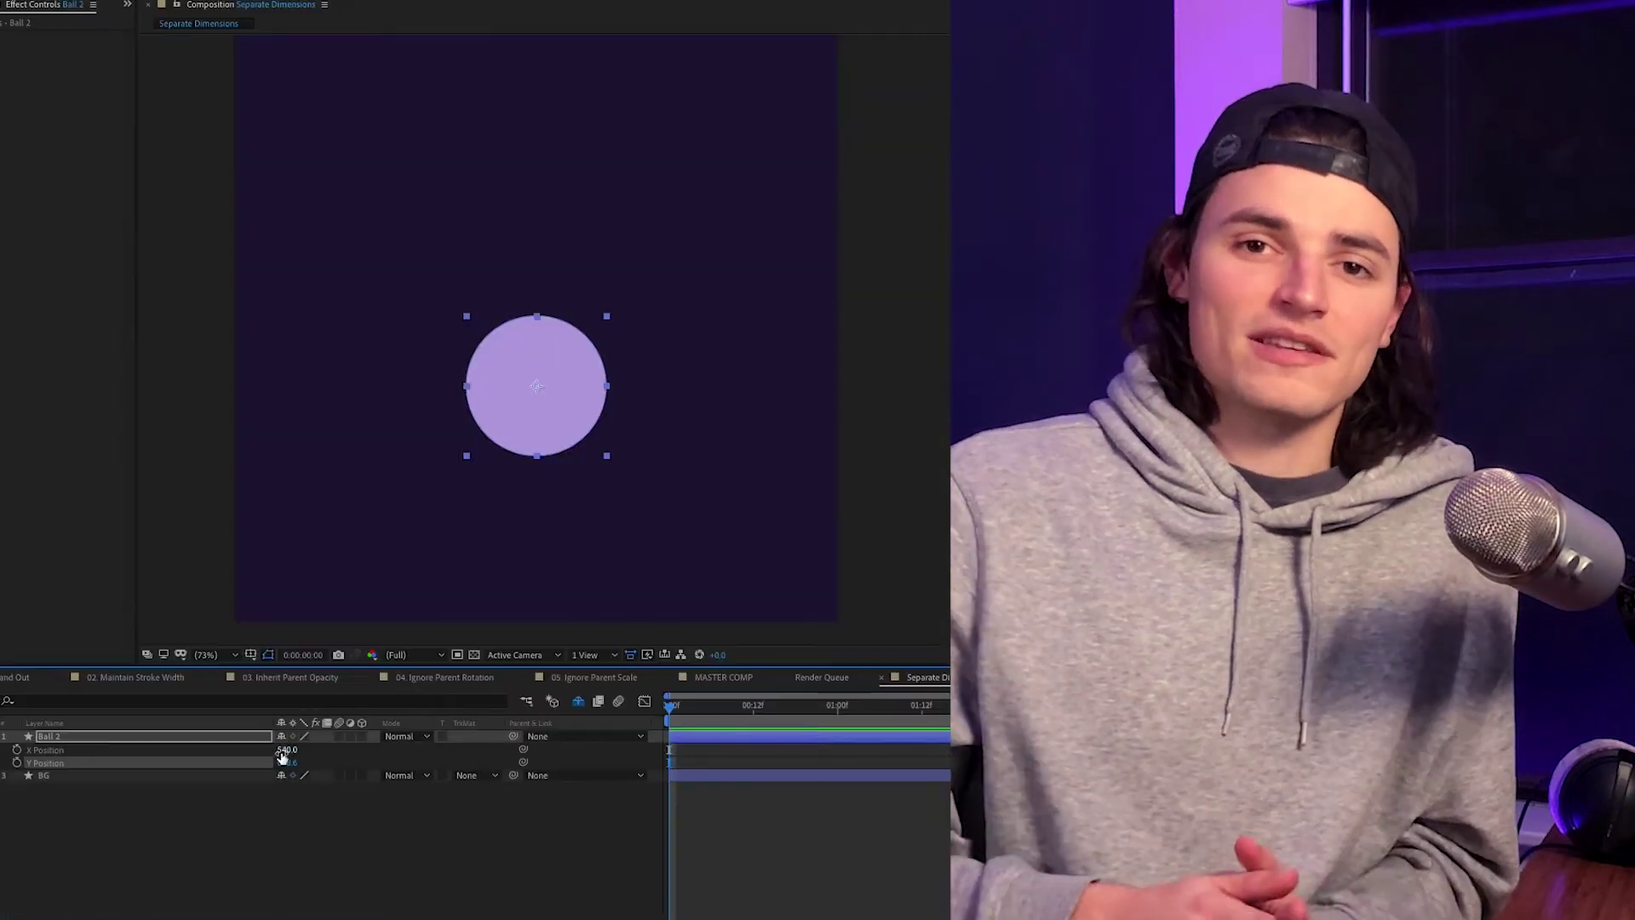
{"action": "left_click_drag", "start_coordinate": [405, 749], "coordinate": [264, 748]}
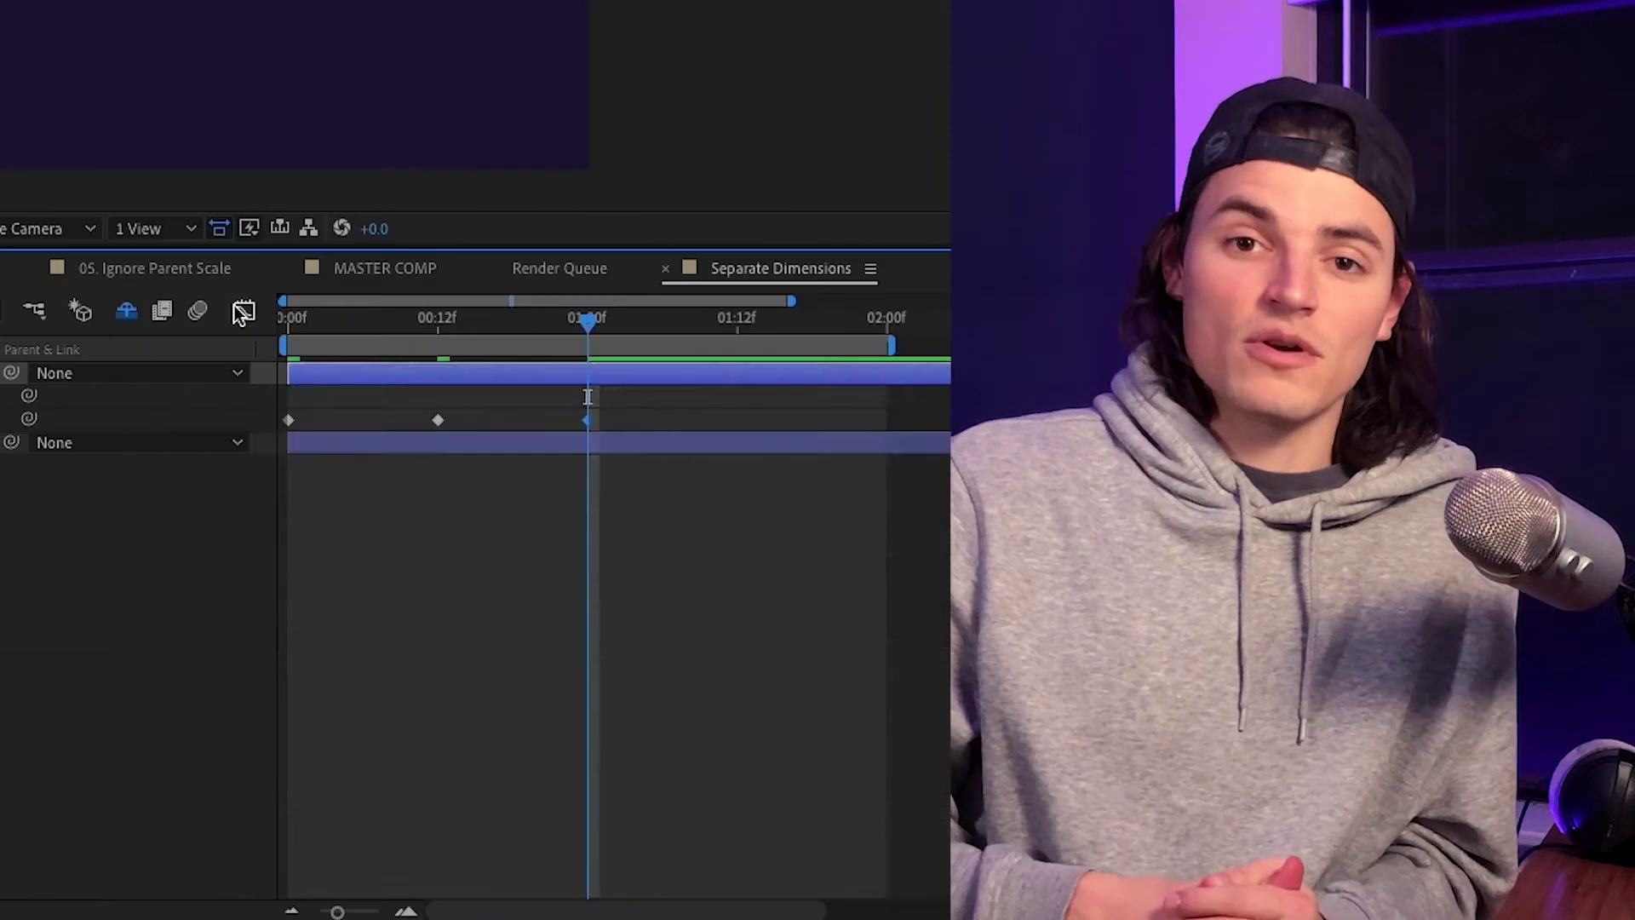
Apply Easy Ease to the three Y Position keyframes in the Graph Editor.
{"action": "key", "text": "shift+F3"}
{"action": "left_click", "coordinate": [684, 894]}
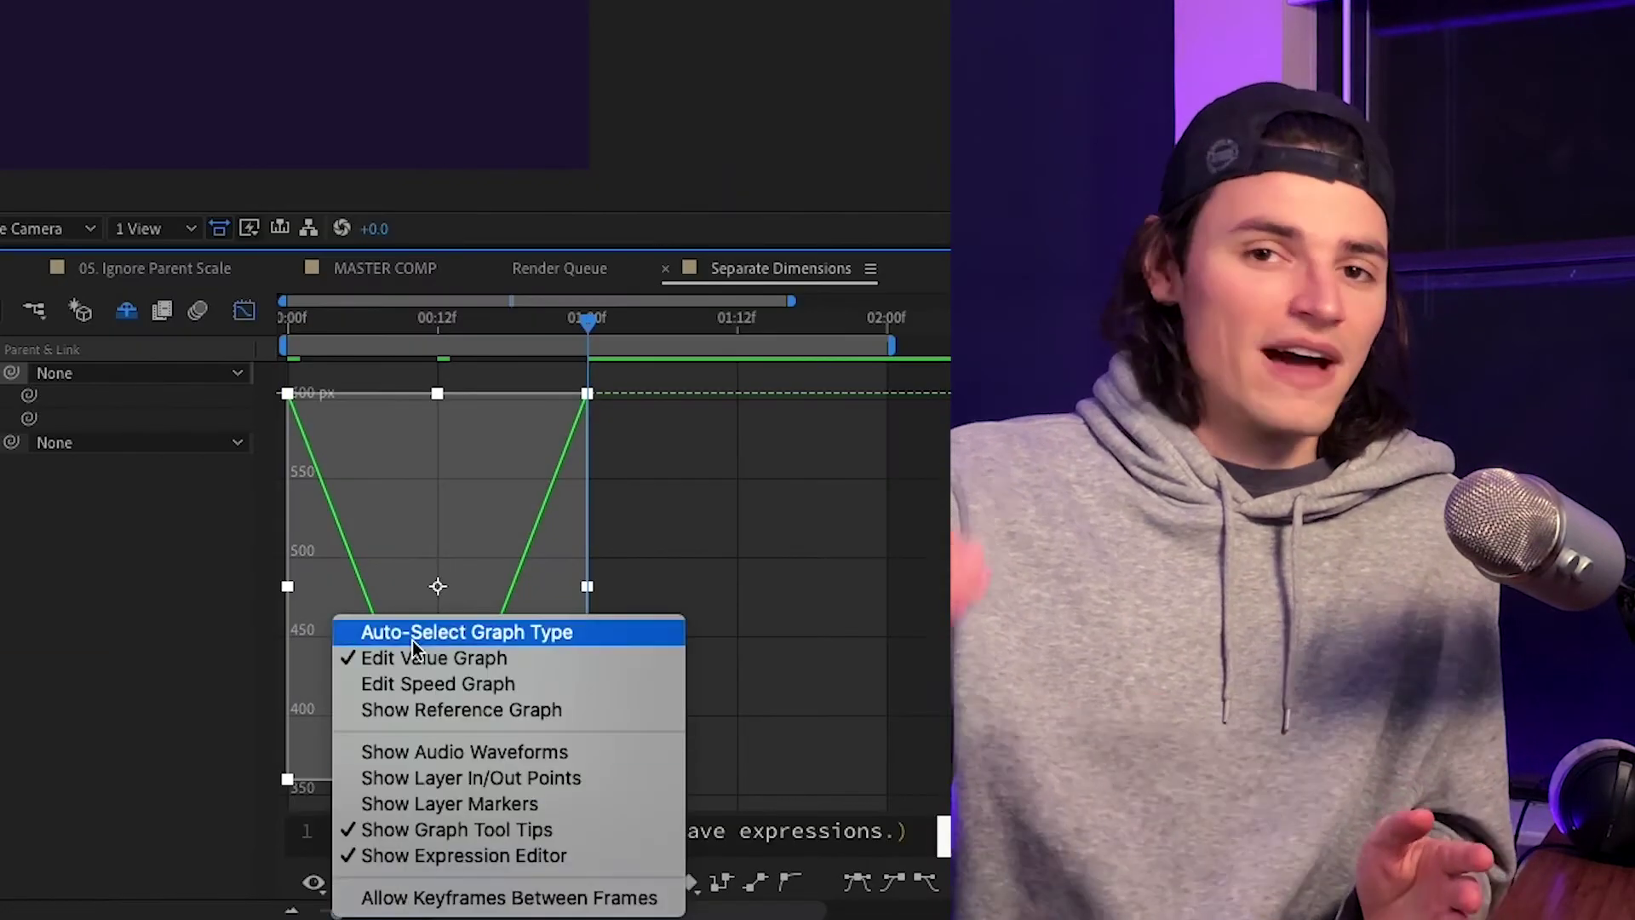
{"action": "left_click", "coordinate": [427, 658]}
{"action": "left_click", "coordinate": [645, 447]}
{"action": "left_click_drag", "start_coordinate": [634, 383], "coordinate": [242, 797]}
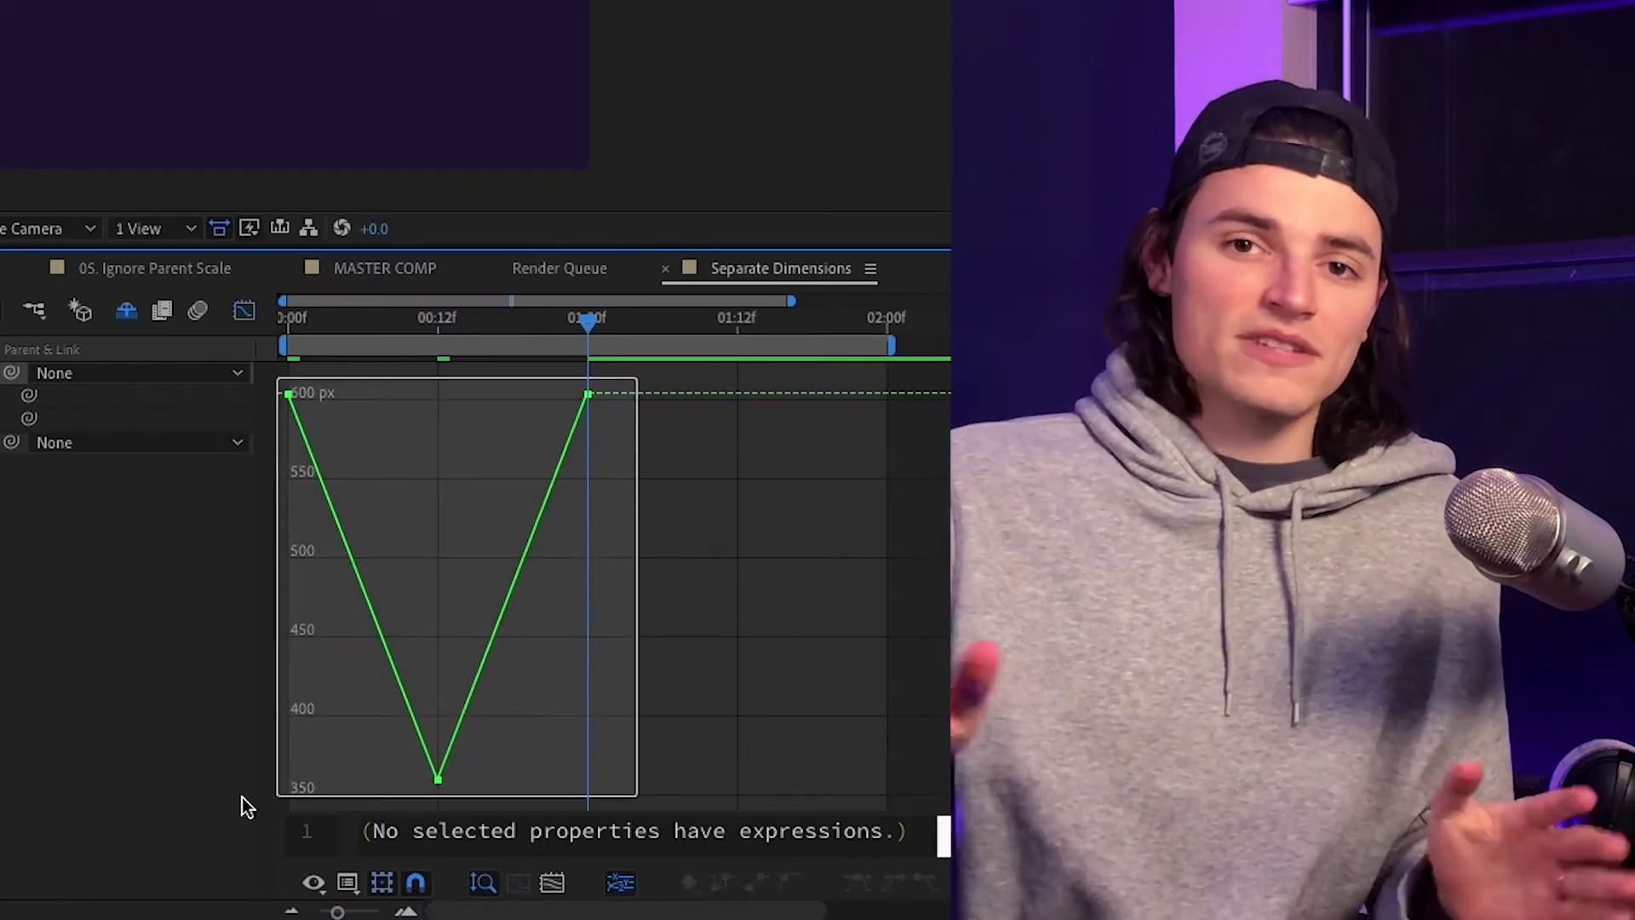
{"action": "key", "text": "F9"}
{"action": "left_click", "coordinate": [641, 383]}
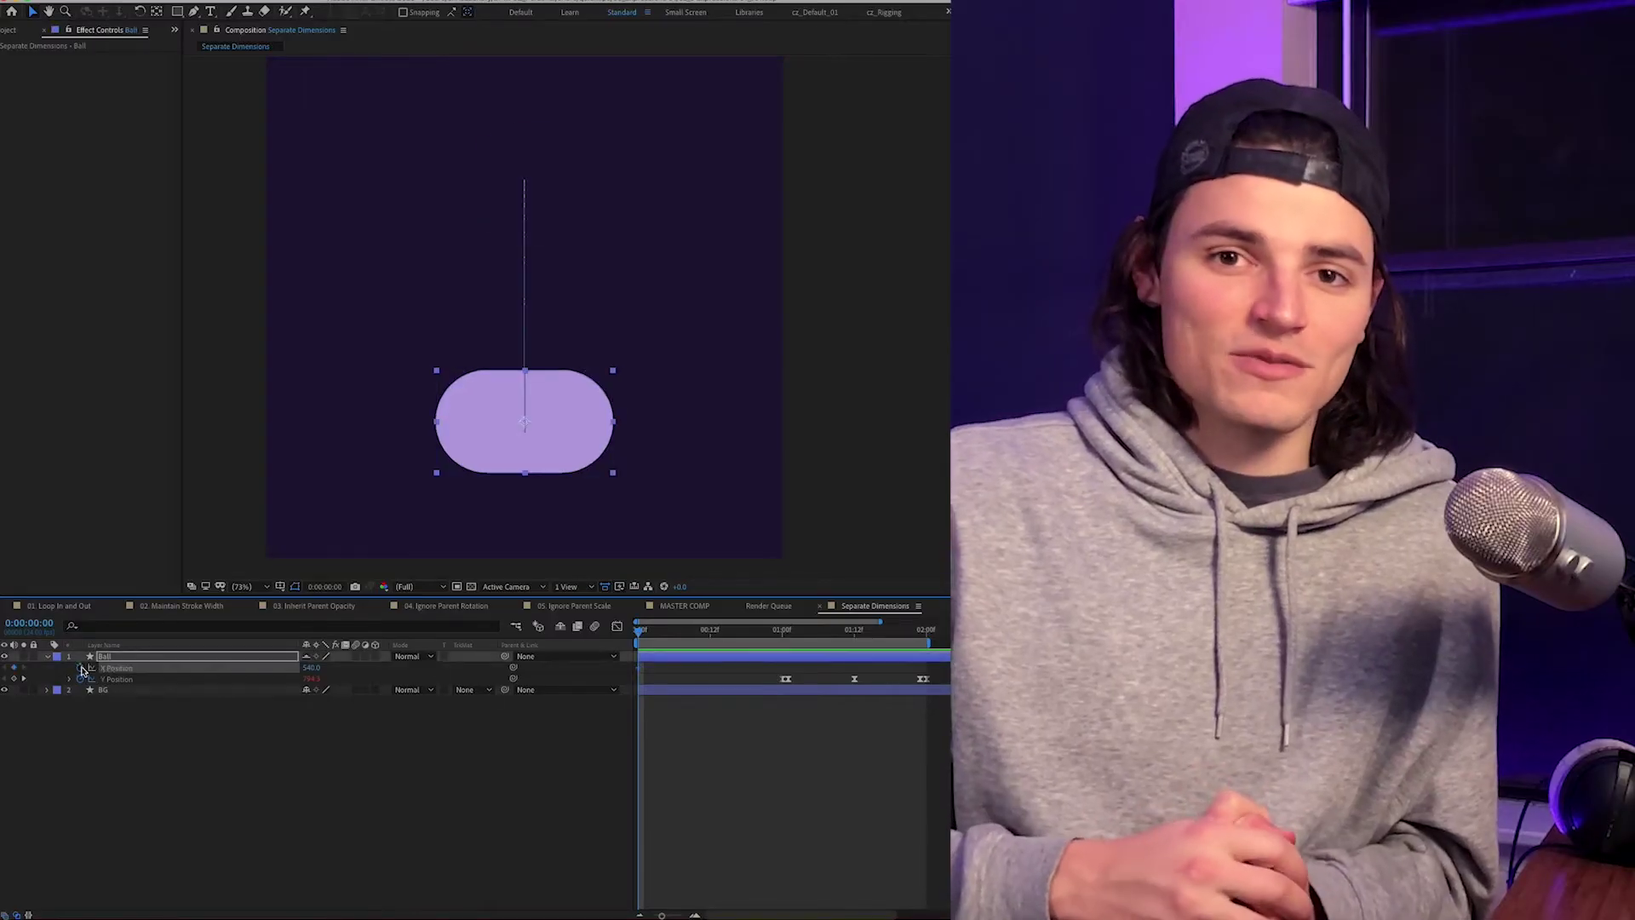
Adjust X Position and the motion path's first point, then preview the motion.
{"action": "left_click_drag", "start_coordinate": [279, 675], "coordinate": [621, 670]}
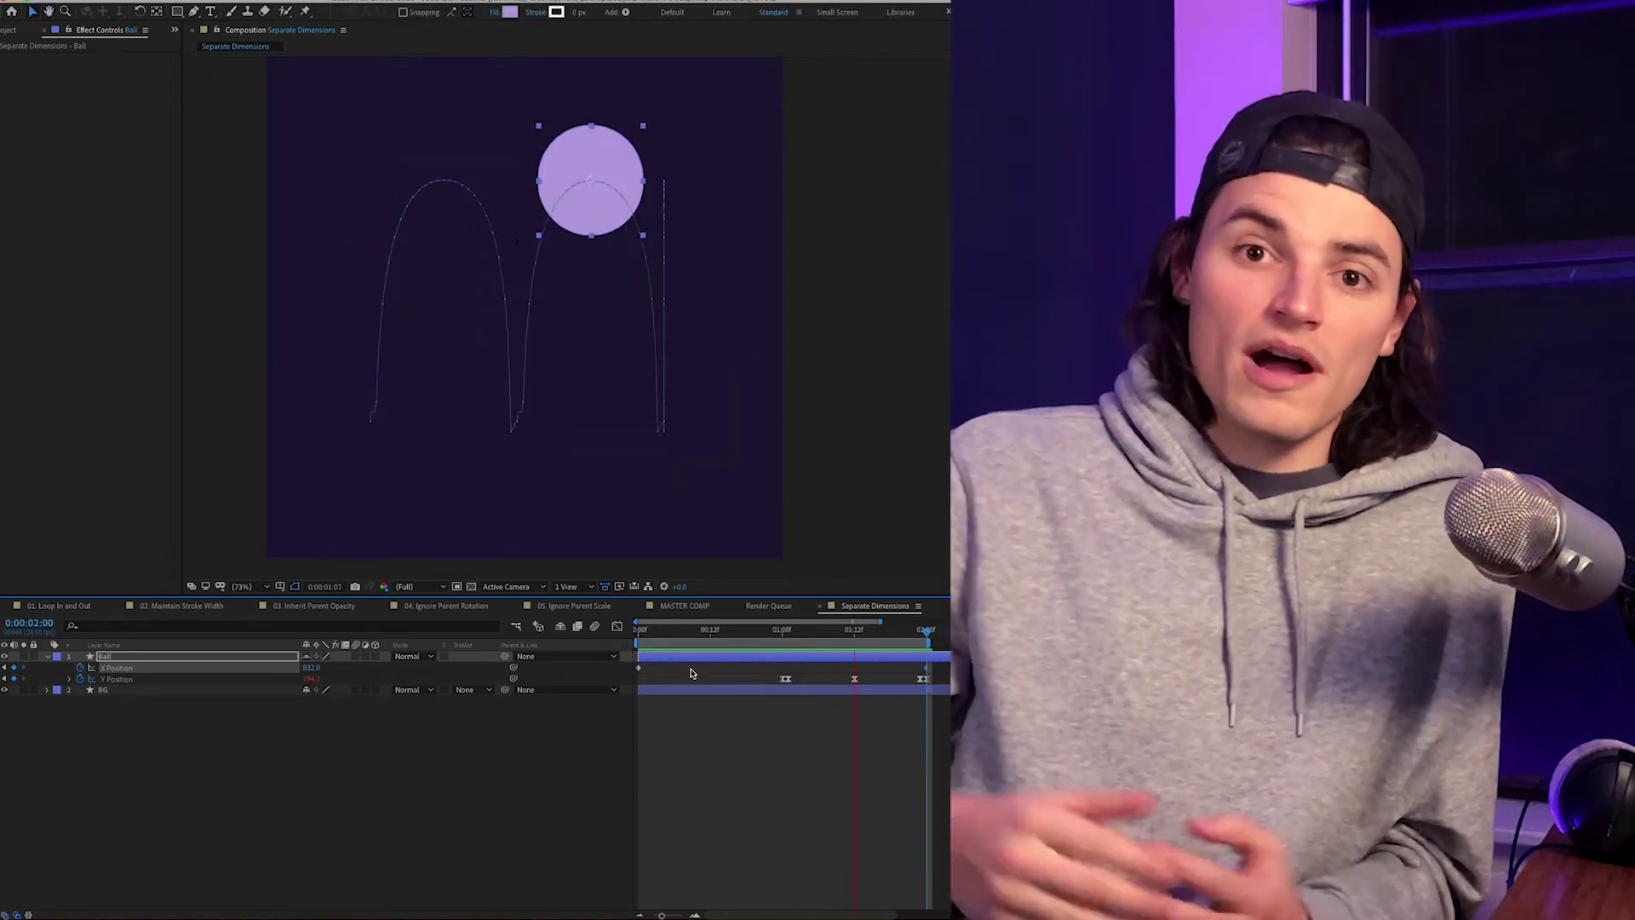
{"action": "key", "text": "shift+F3"}
{"action": "left_click", "coordinate": [158, 679]}
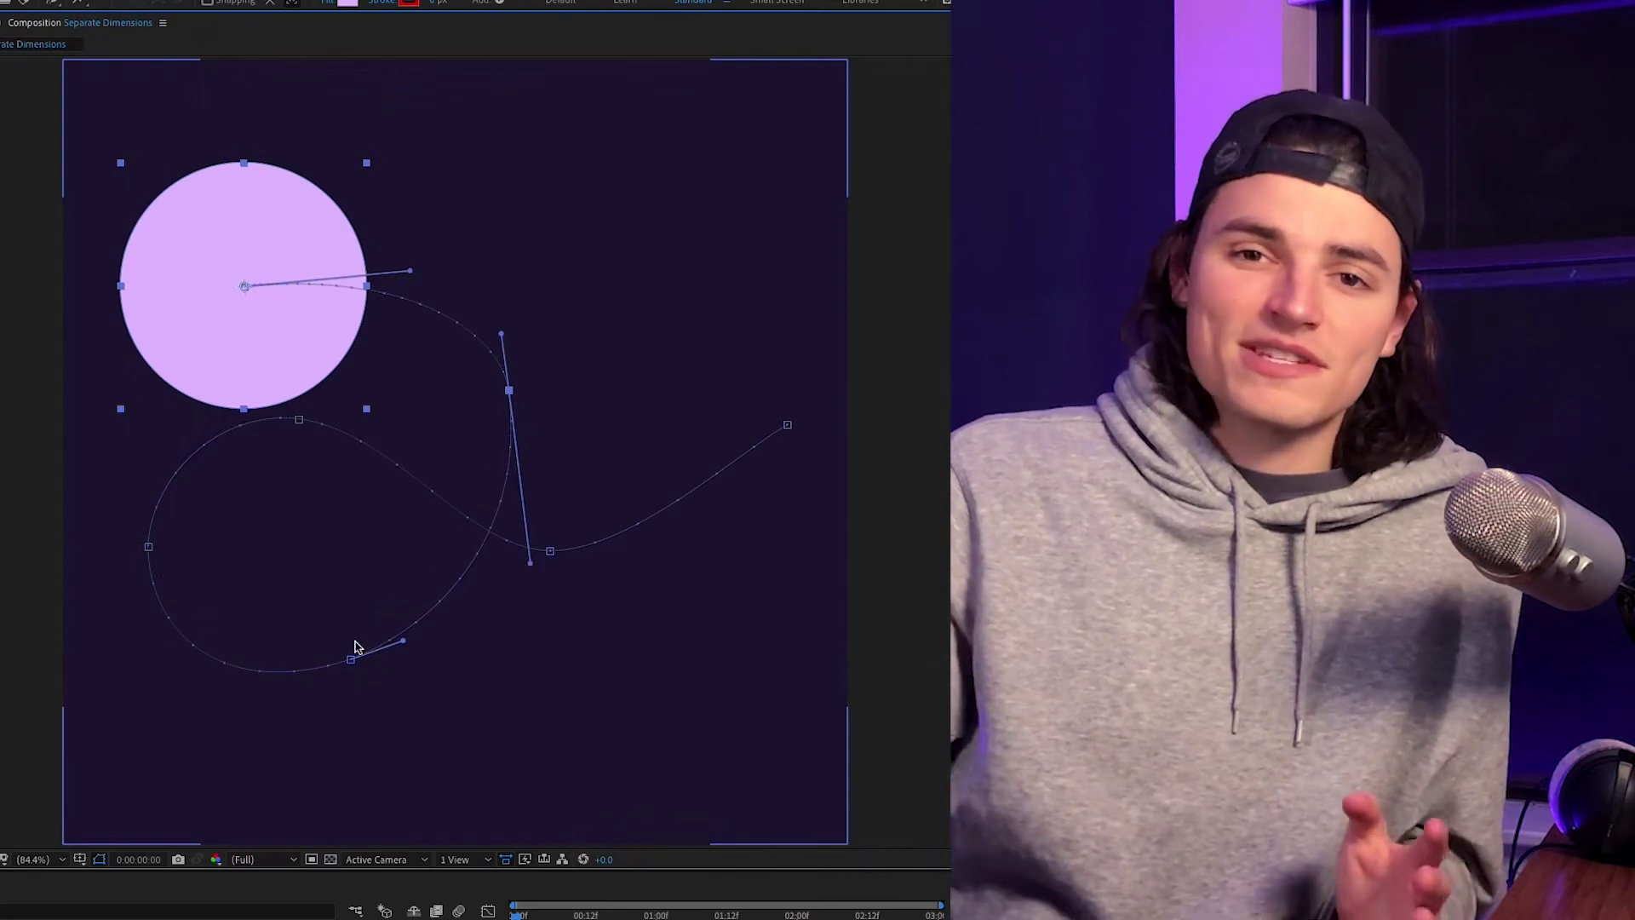
{"action": "left_click_drag", "start_coordinate": [283, 356], "coordinate": [283, 315]}
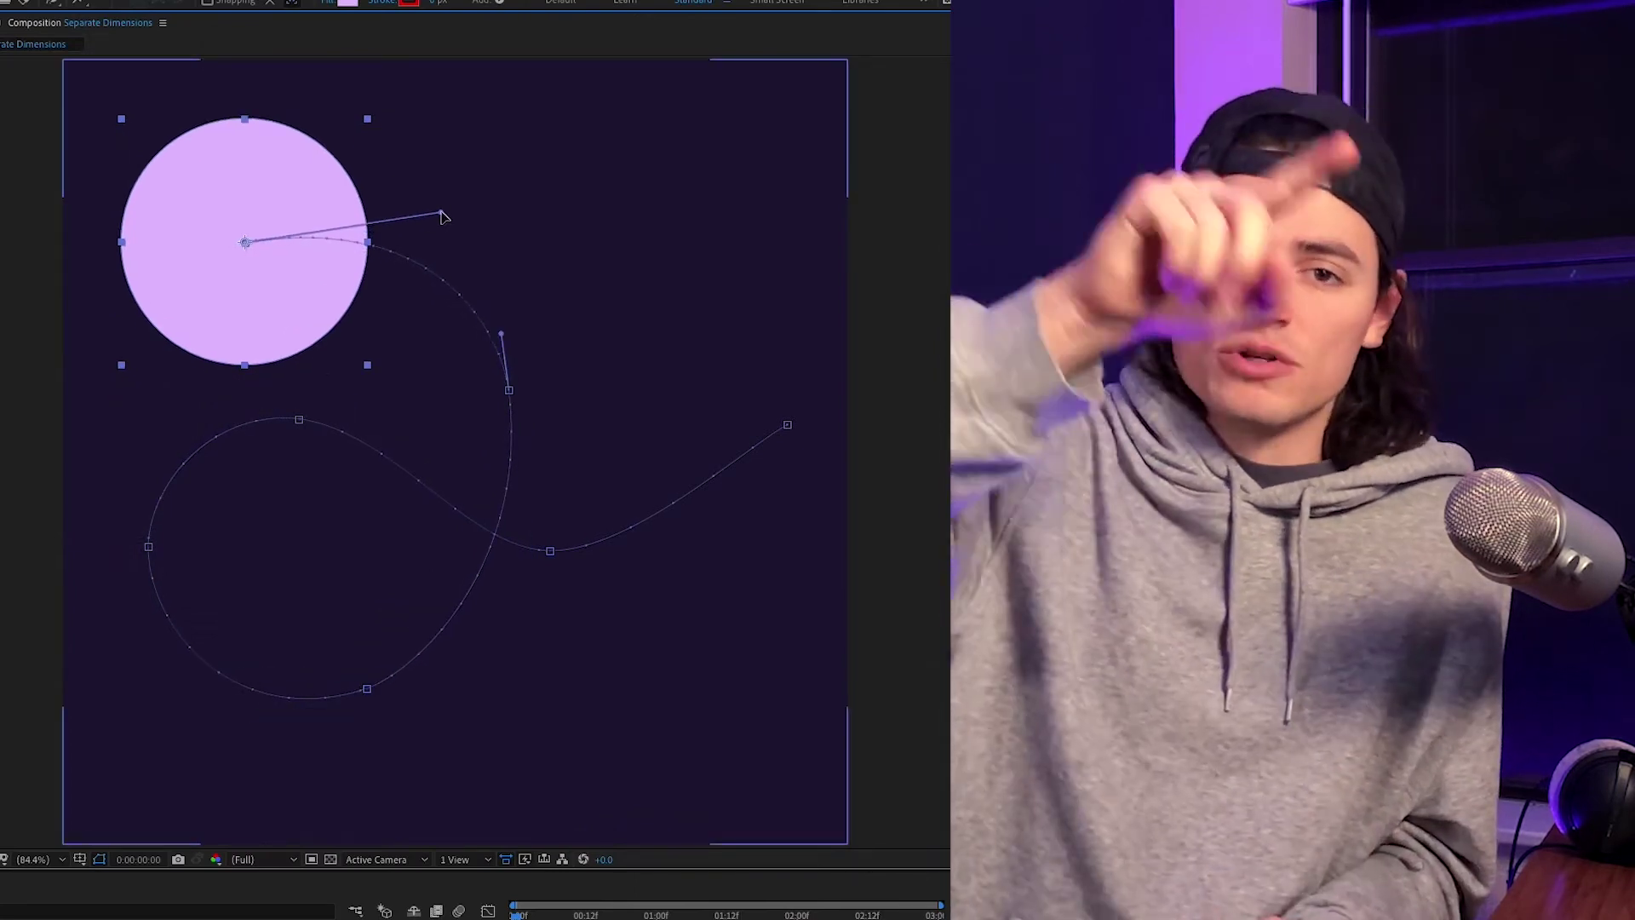
{"action": "key", "text": "space"}
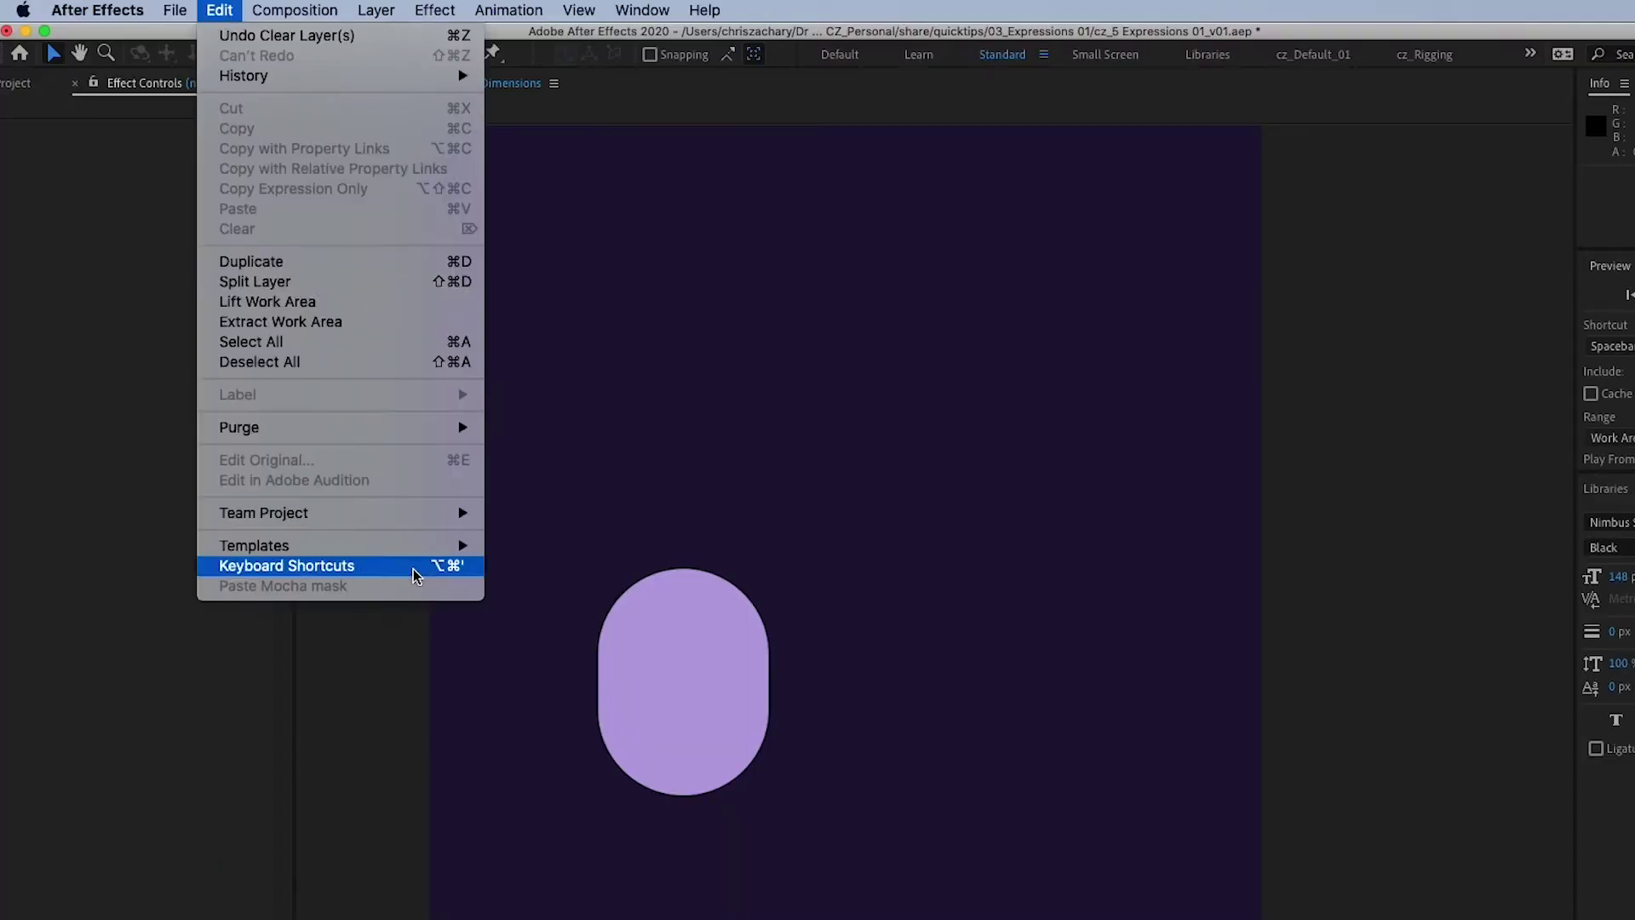
Search the keyboard shortcuts for 'Separ' to locate Separate Dimensions.
{"action": "left_click", "coordinate": [412, 569]}
{"action": "type", "text": "Separ"}
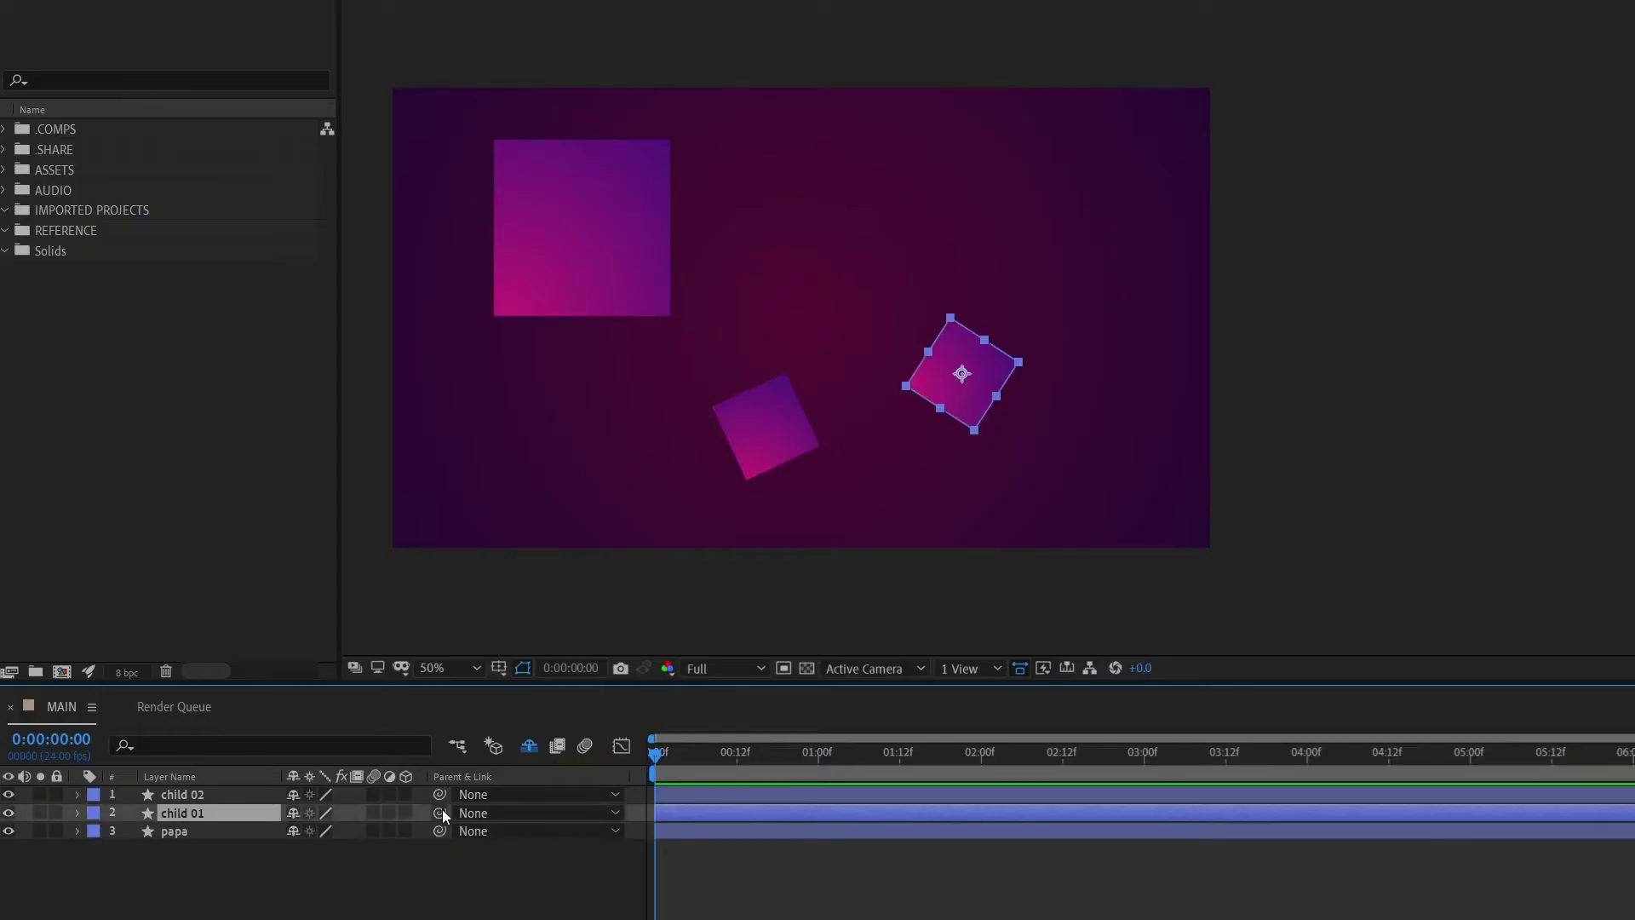
Pick-whip child 01 and child 02 to papa, then move papa to show both follow.
{"action": "left_click_drag", "start_coordinate": [440, 812], "coordinate": [243, 831]}
{"action": "left_click_drag", "start_coordinate": [539, 292], "coordinate": [600, 393]}
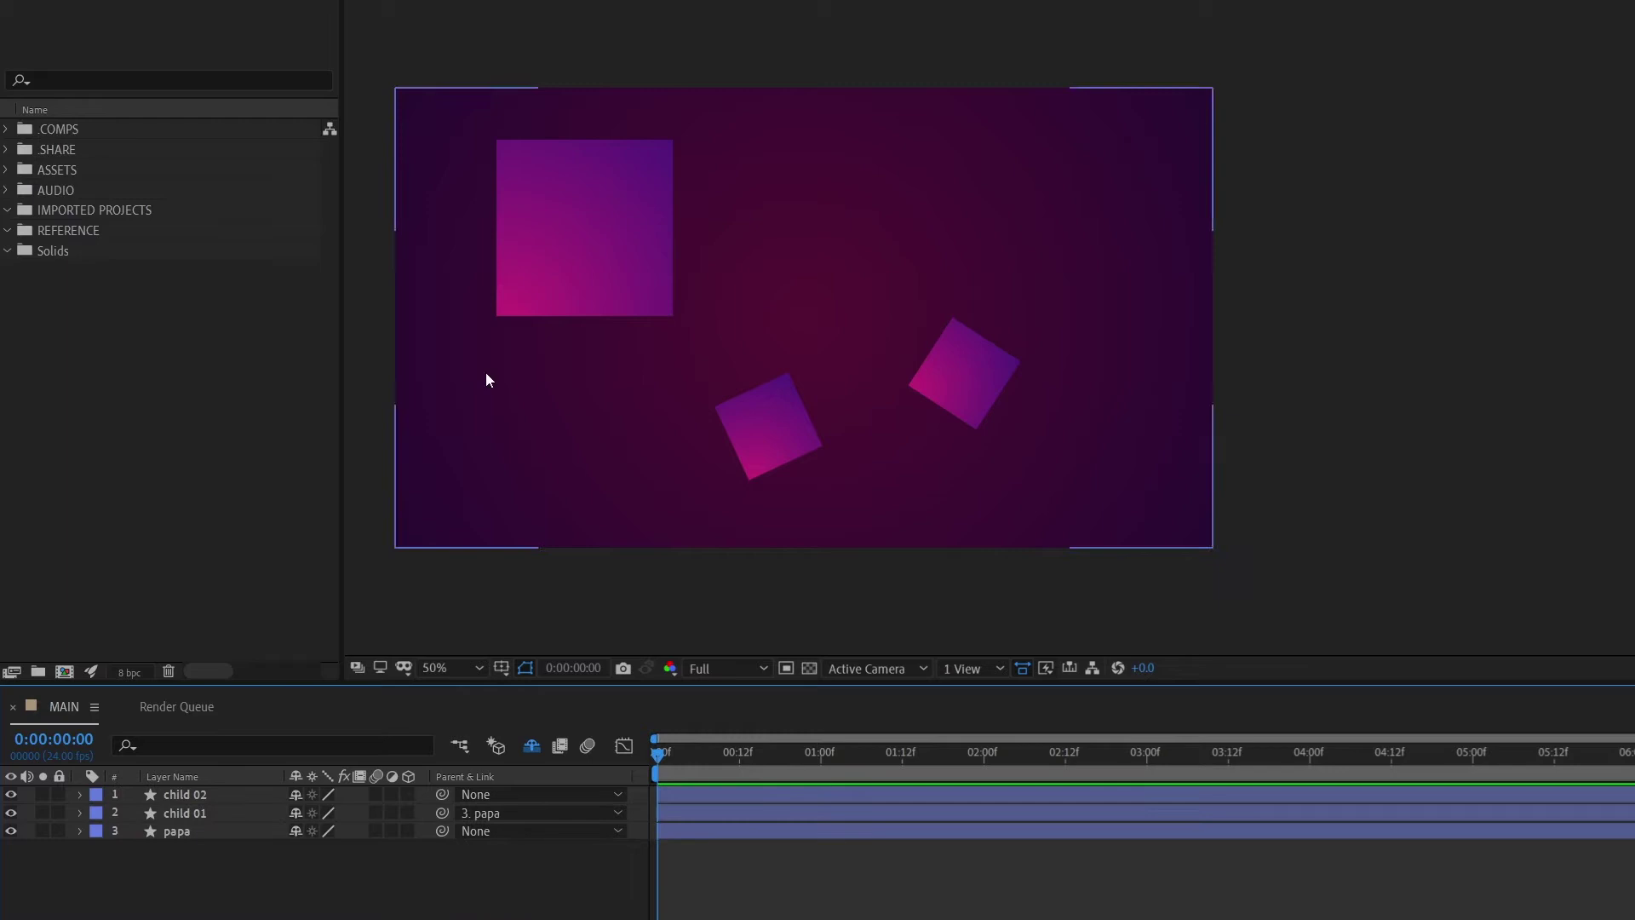
{"action": "left_click_drag", "start_coordinate": [593, 280], "coordinate": [574, 381]}
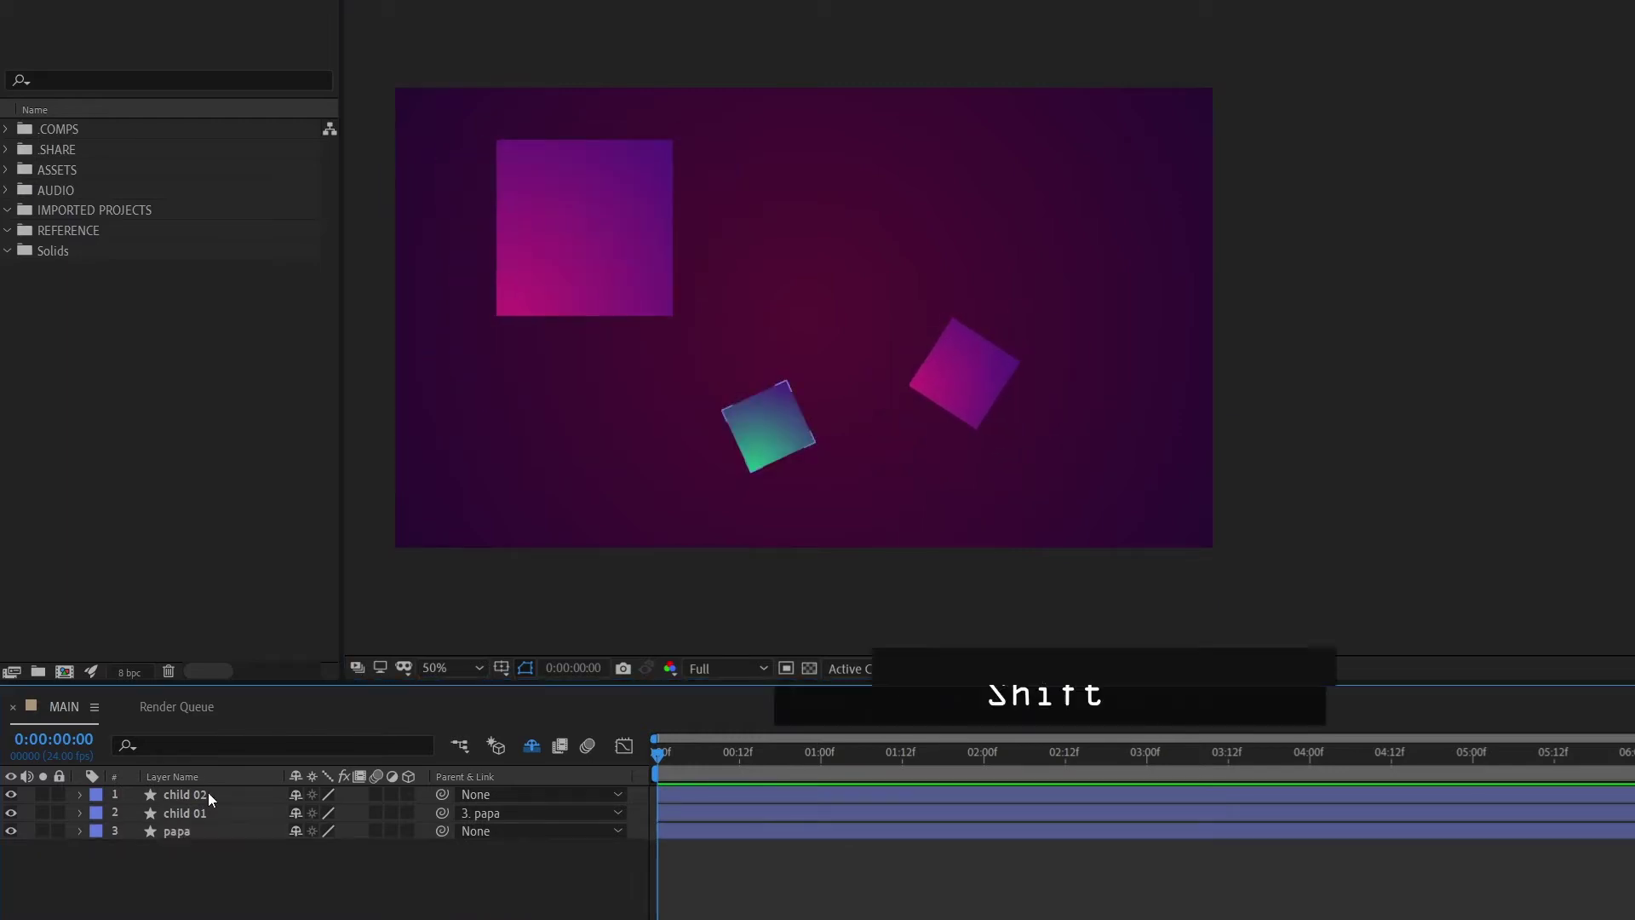
{"action": "left_click_drag", "start_coordinate": [448, 793], "coordinate": [175, 836]}
{"action": "key", "text": "F2"}
{"action": "left_click", "coordinate": [611, 268]}
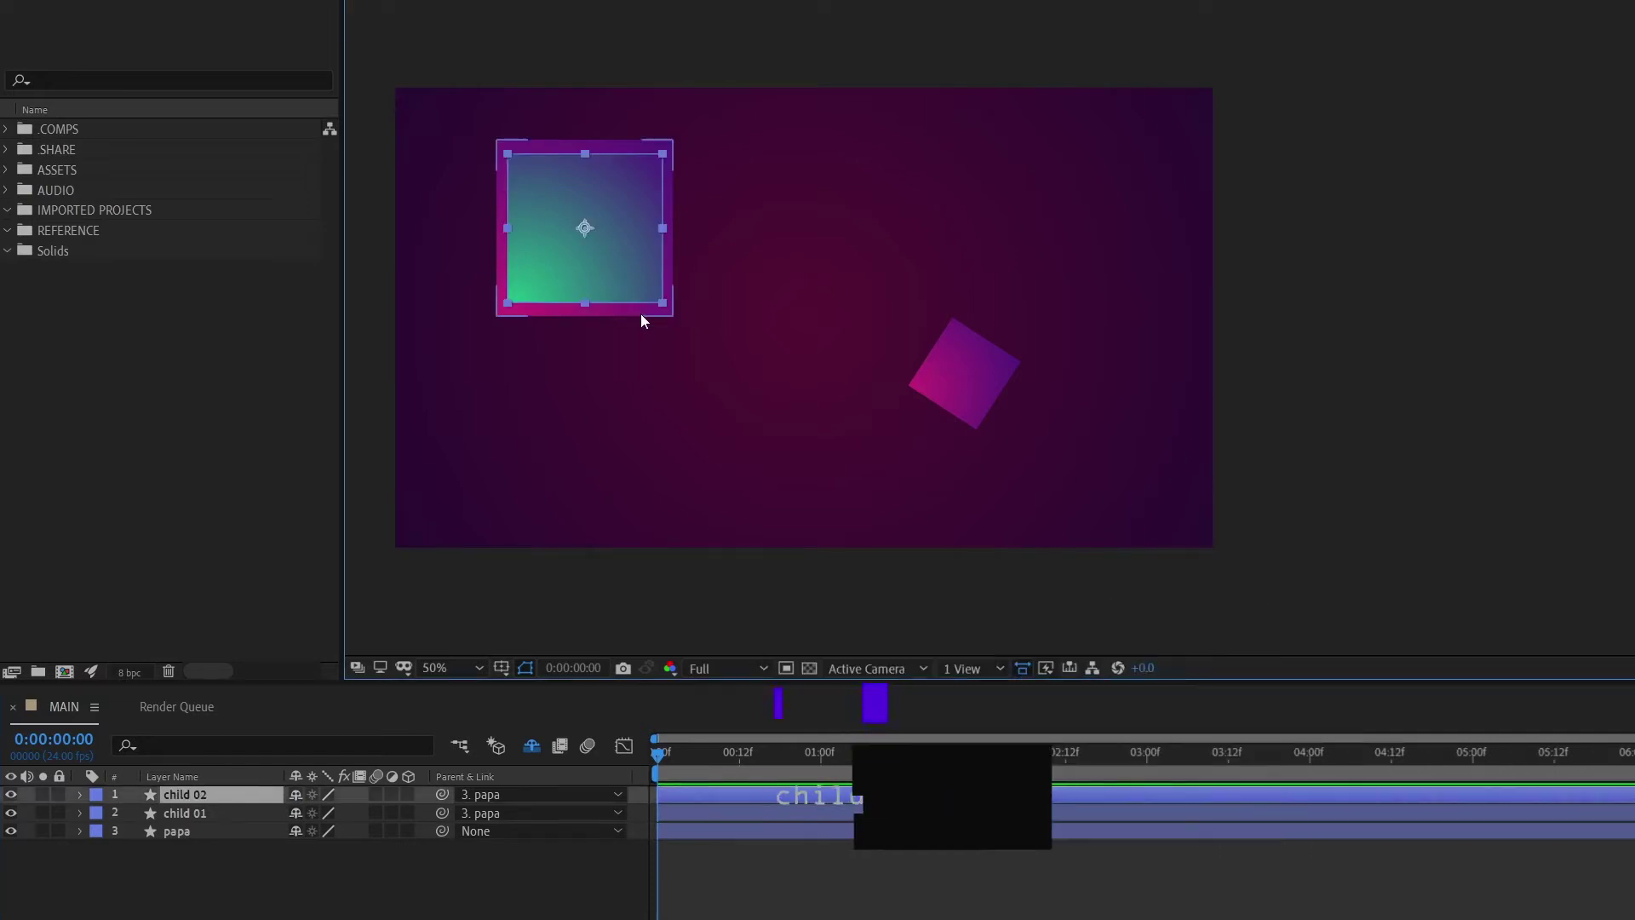
{"action": "left_click", "coordinate": [641, 313]}
{"action": "mouse_move", "coordinate": [641, 313]}
{"action": "left_mouse_down"}
{"action": "mouse_move", "coordinate": [785, 413]}
{"action": "mouse_move", "coordinate": [664, 390]}
{"action": "mouse_move", "coordinate": [645, 321]}
{"action": "left_mouse_up"}
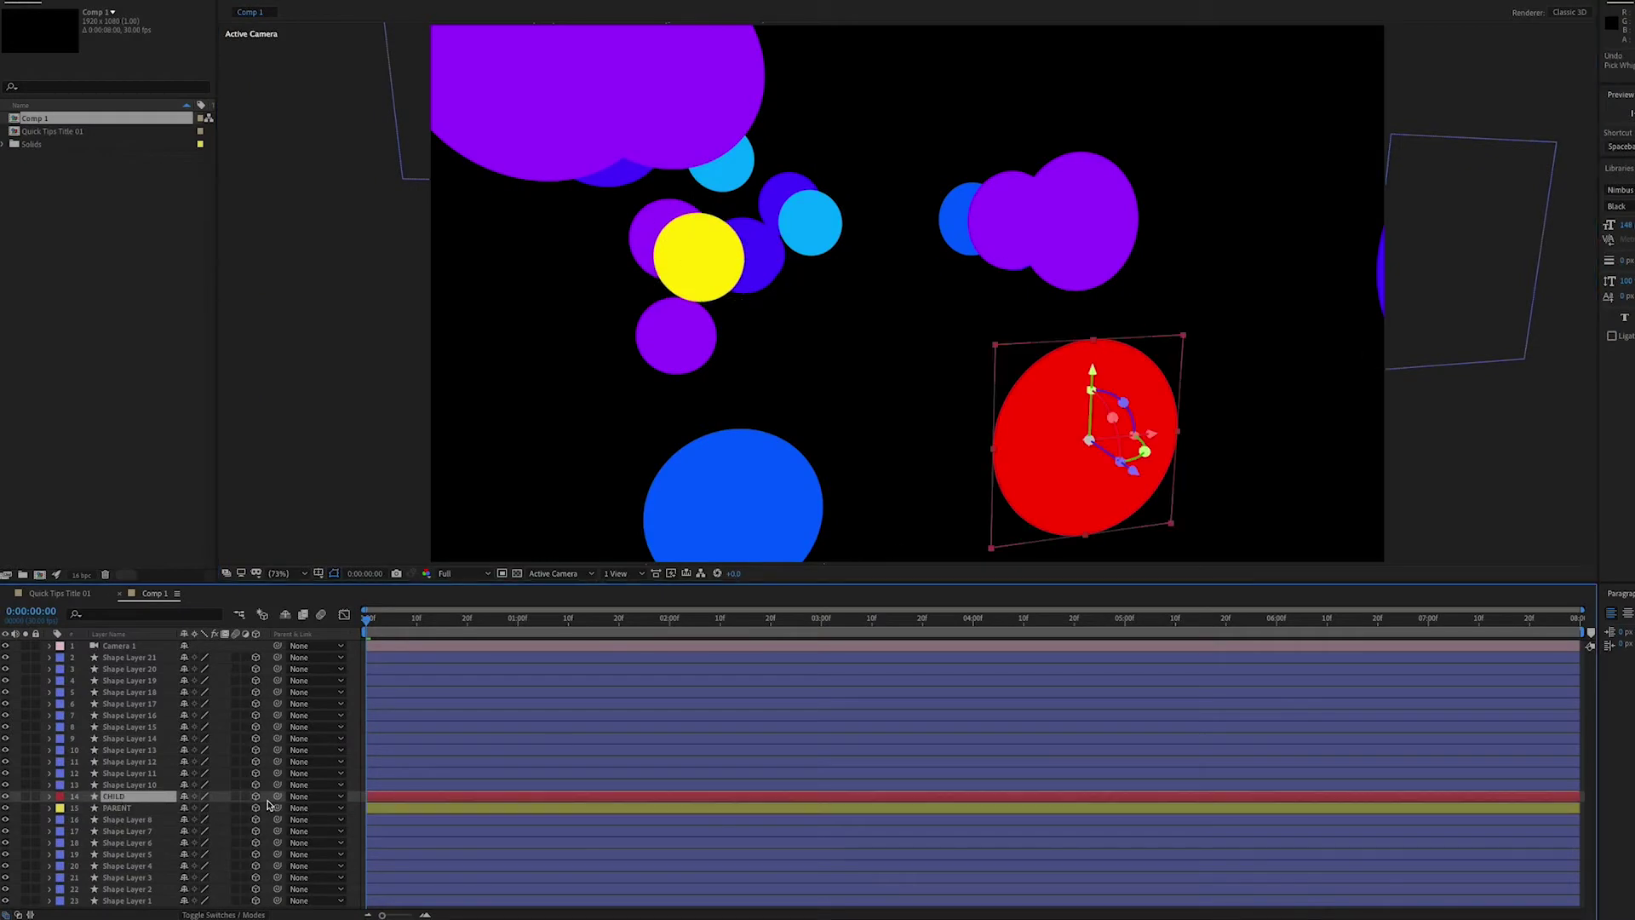
Link the CHILD layer's parent to PARENT, then reset its parent to None.
{"action": "left_click_drag", "start_coordinate": [153, 806], "coordinate": [154, 810]}
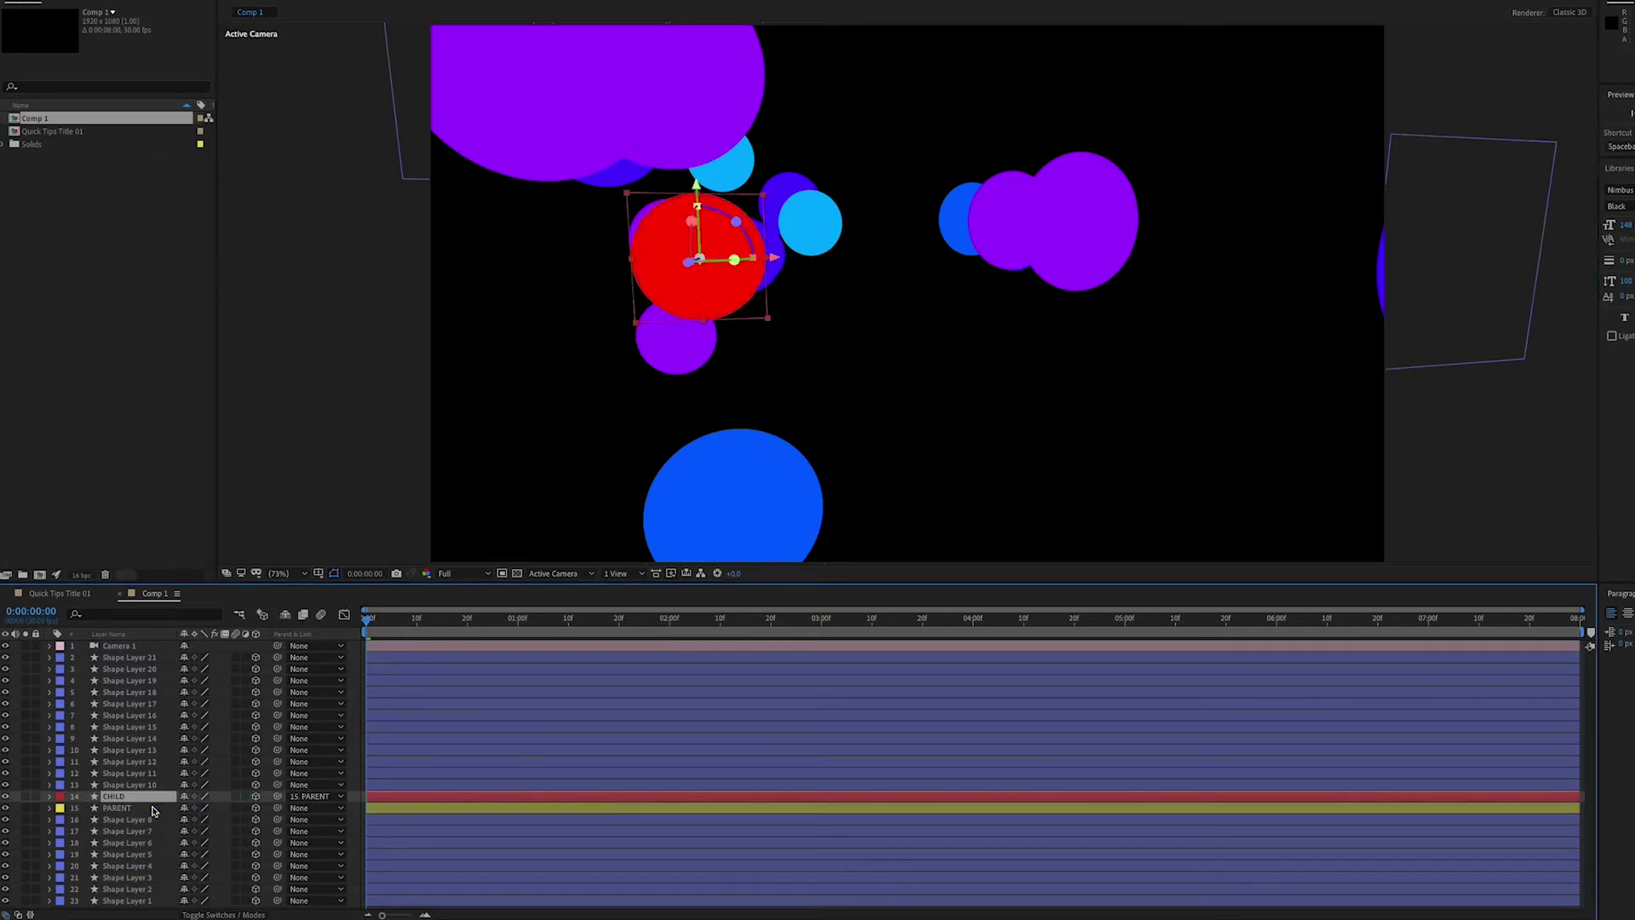
{"action": "left_click", "coordinate": [300, 798]}
{"action": "left_click", "coordinate": [355, 604]}
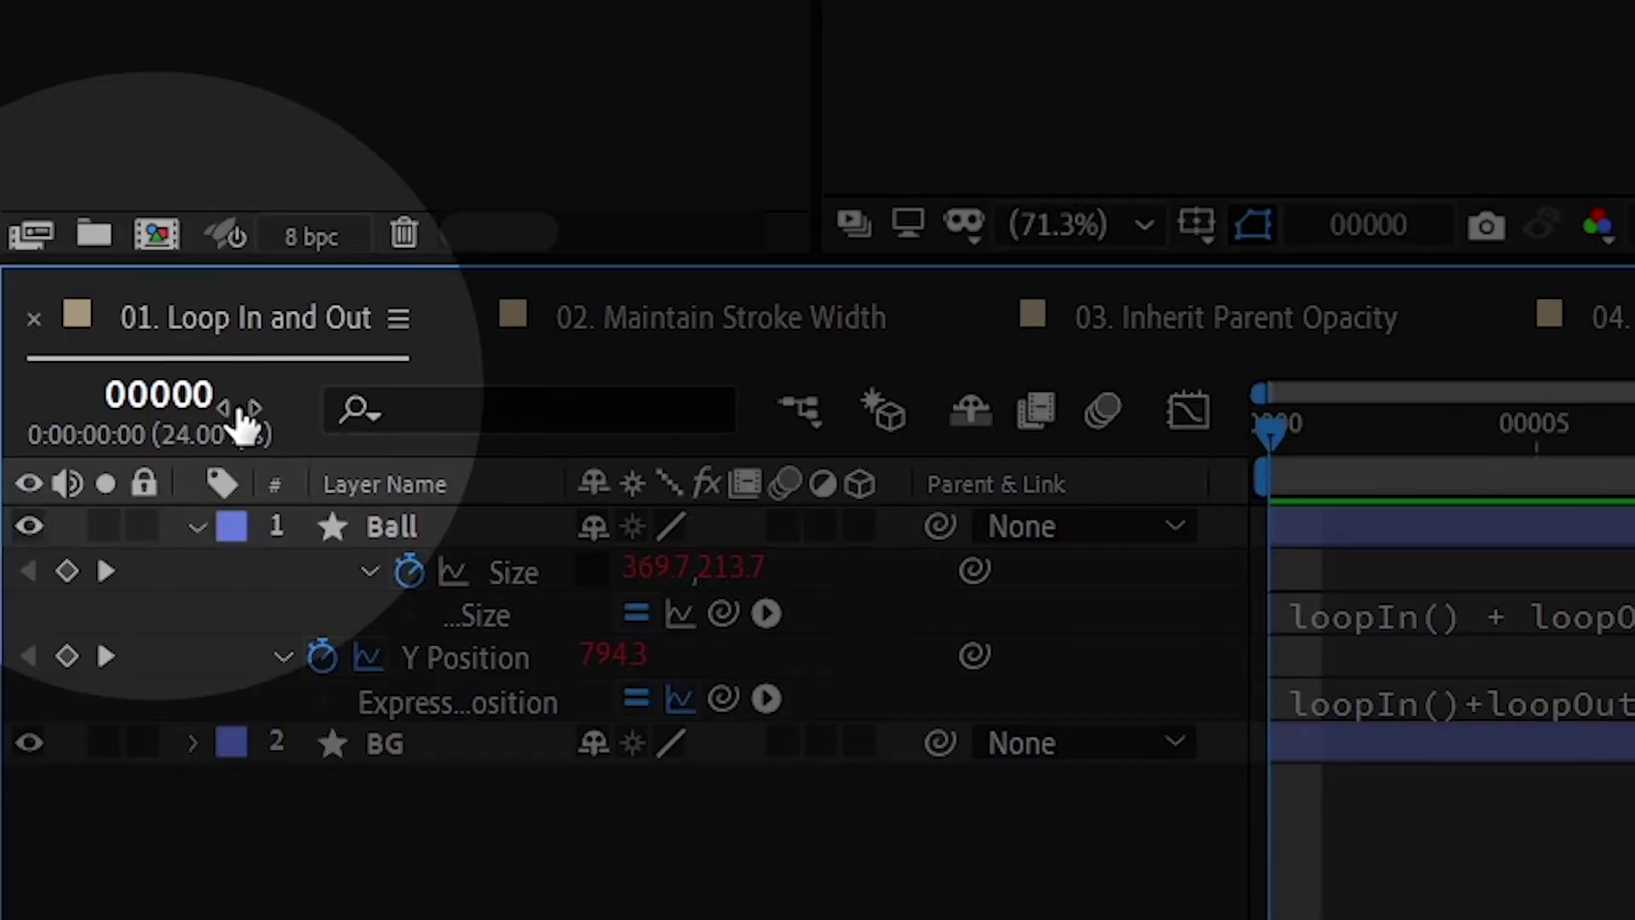
Show time as frames, select two Size keyframes, and read their 0:00:00:11 spacing in Info.
{"action": "left_click", "coordinate": [209, 417], "text": "ctrl"}
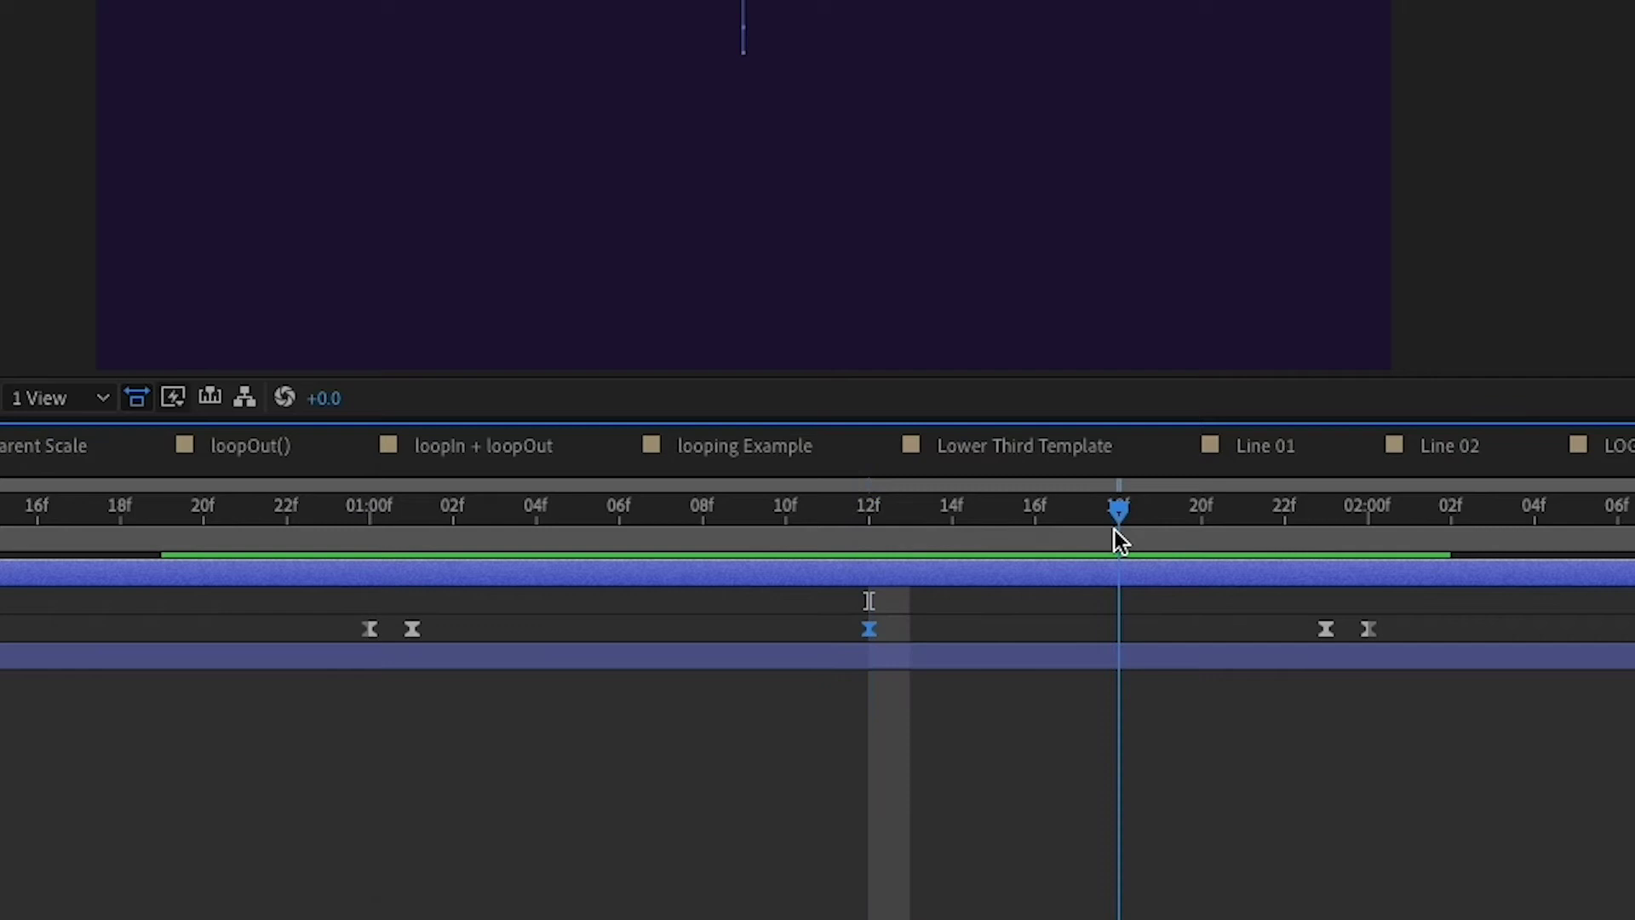
{"action": "left_click_drag", "start_coordinate": [1120, 541], "coordinate": [1336, 654]}
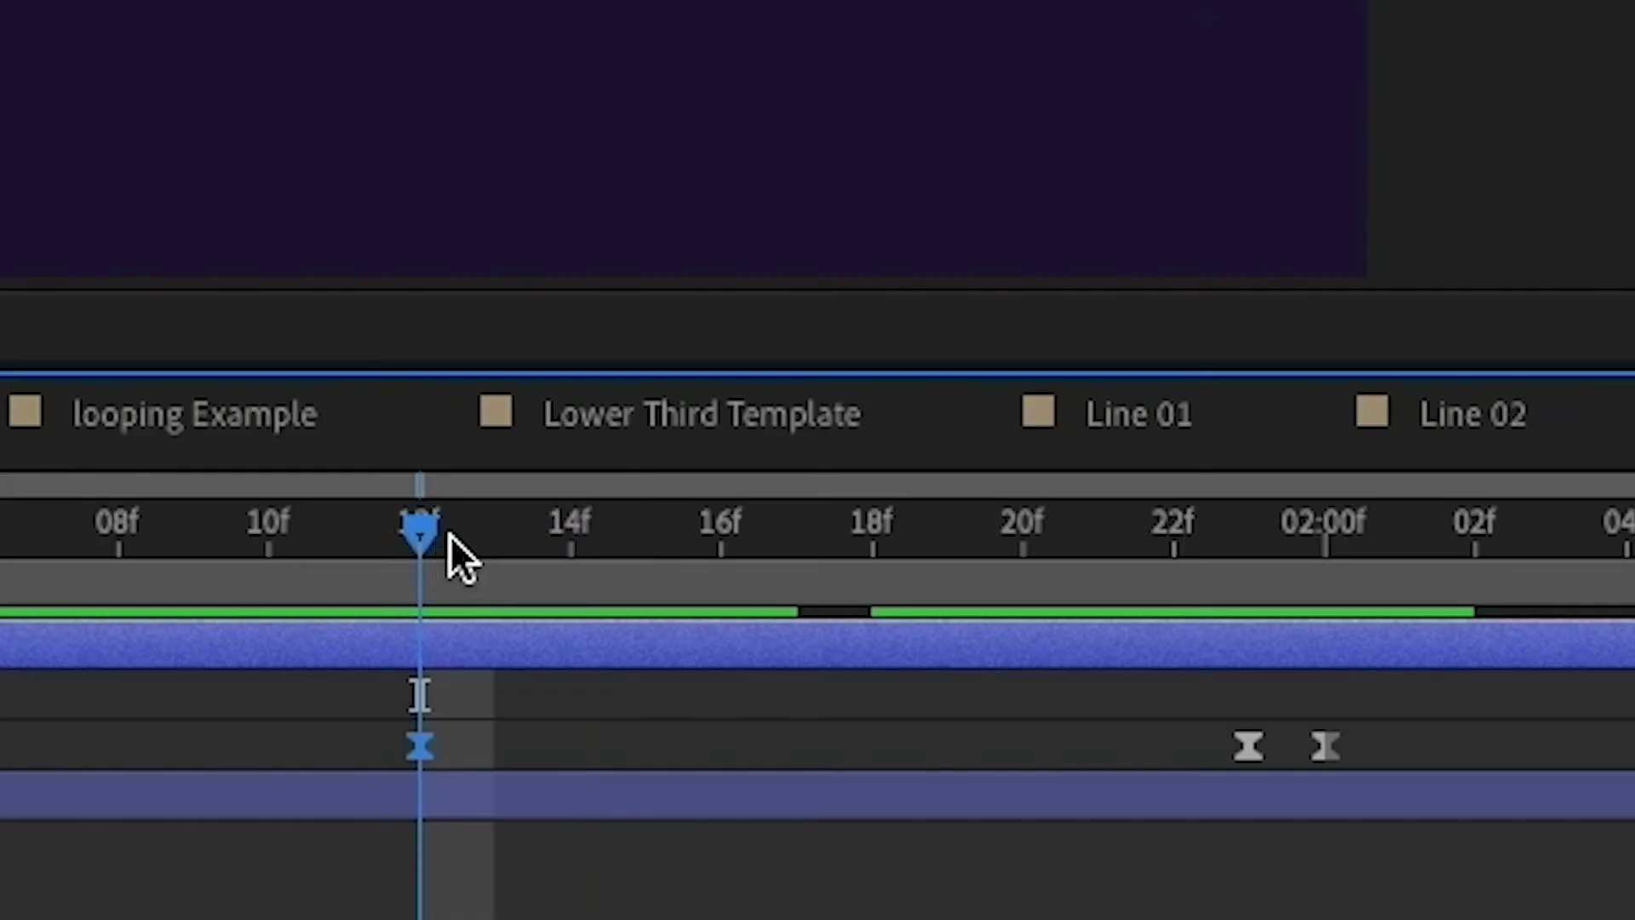
{"action": "left_click_drag", "start_coordinate": [448, 534], "coordinate": [666, 546]}
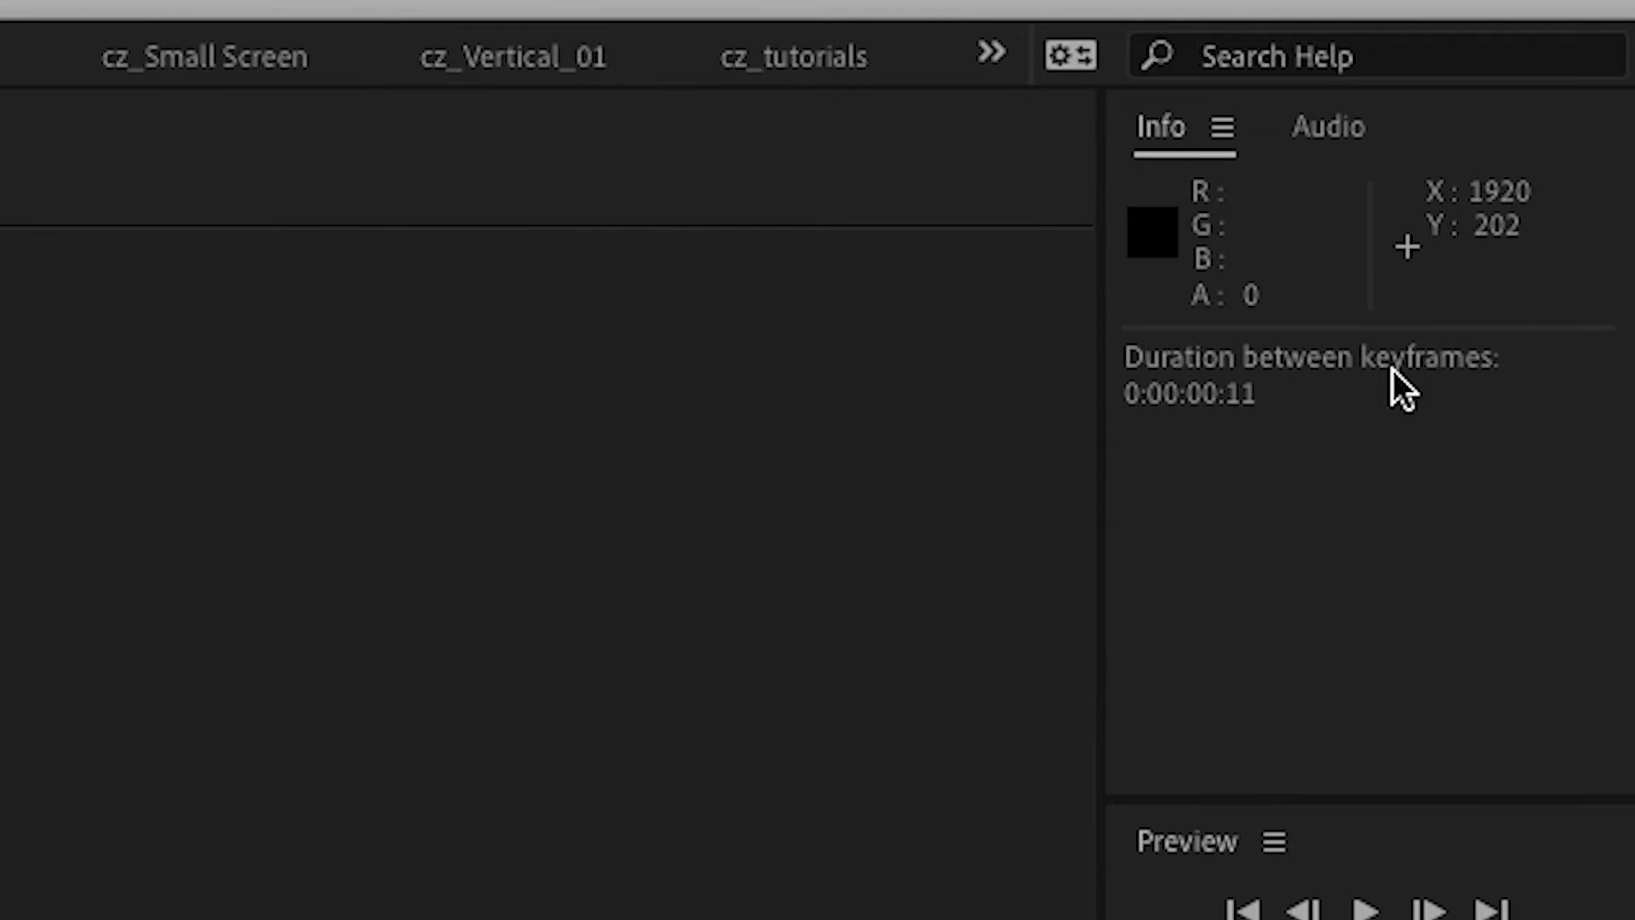
{"action": "left_click", "coordinate": [1271, 516]}
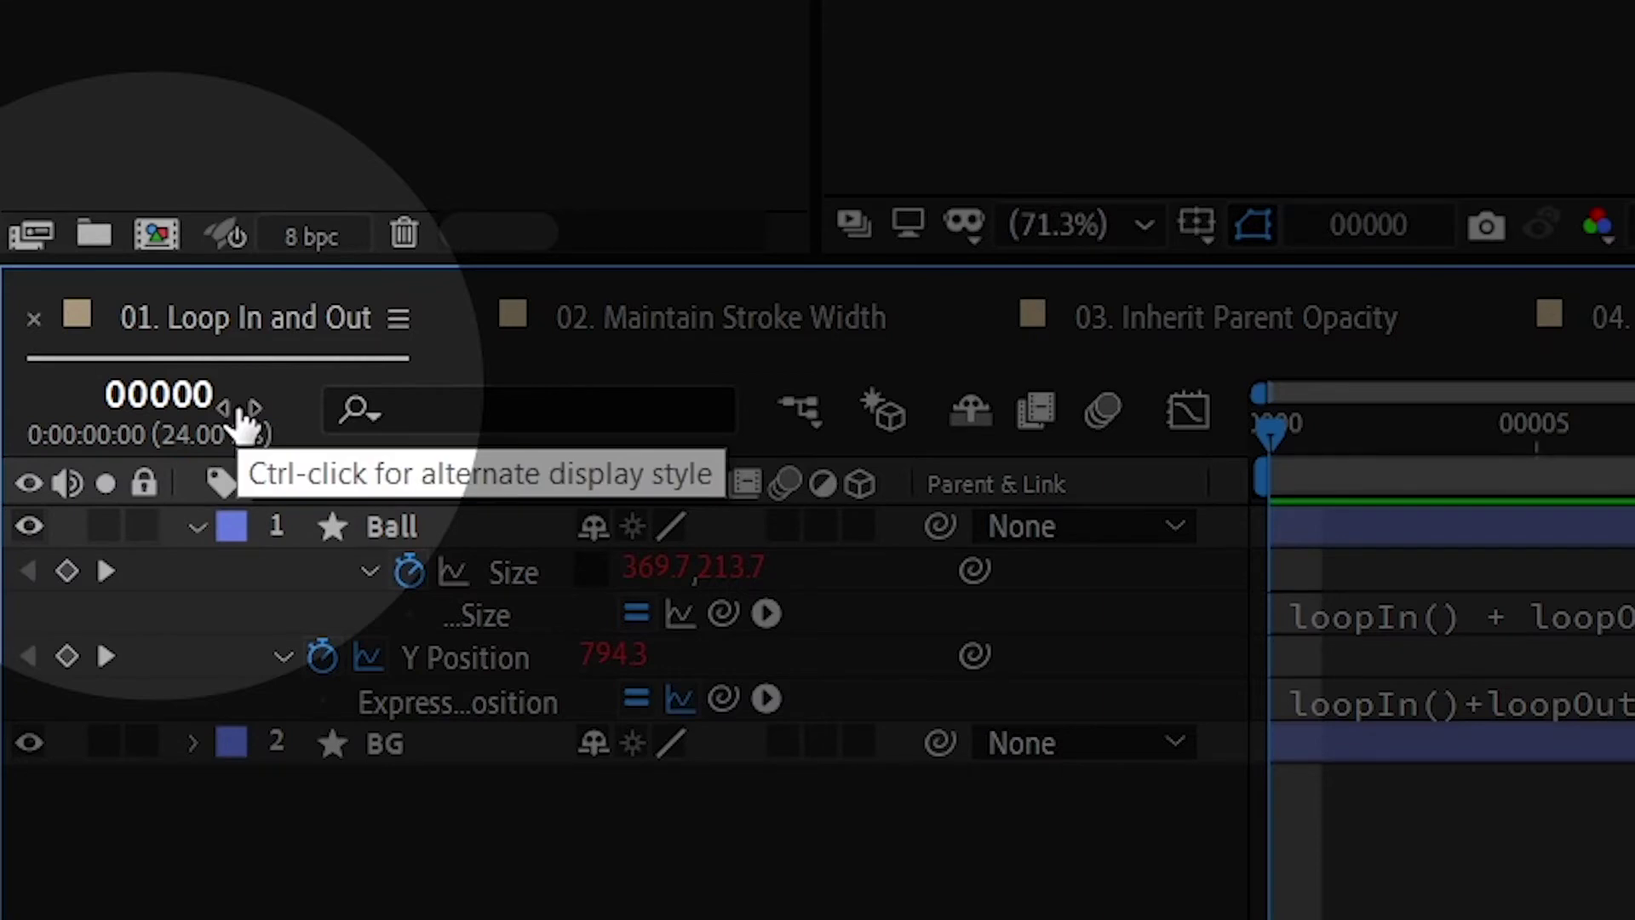
{"action": "left_click", "coordinate": [209, 417], "text": "ctrl"}
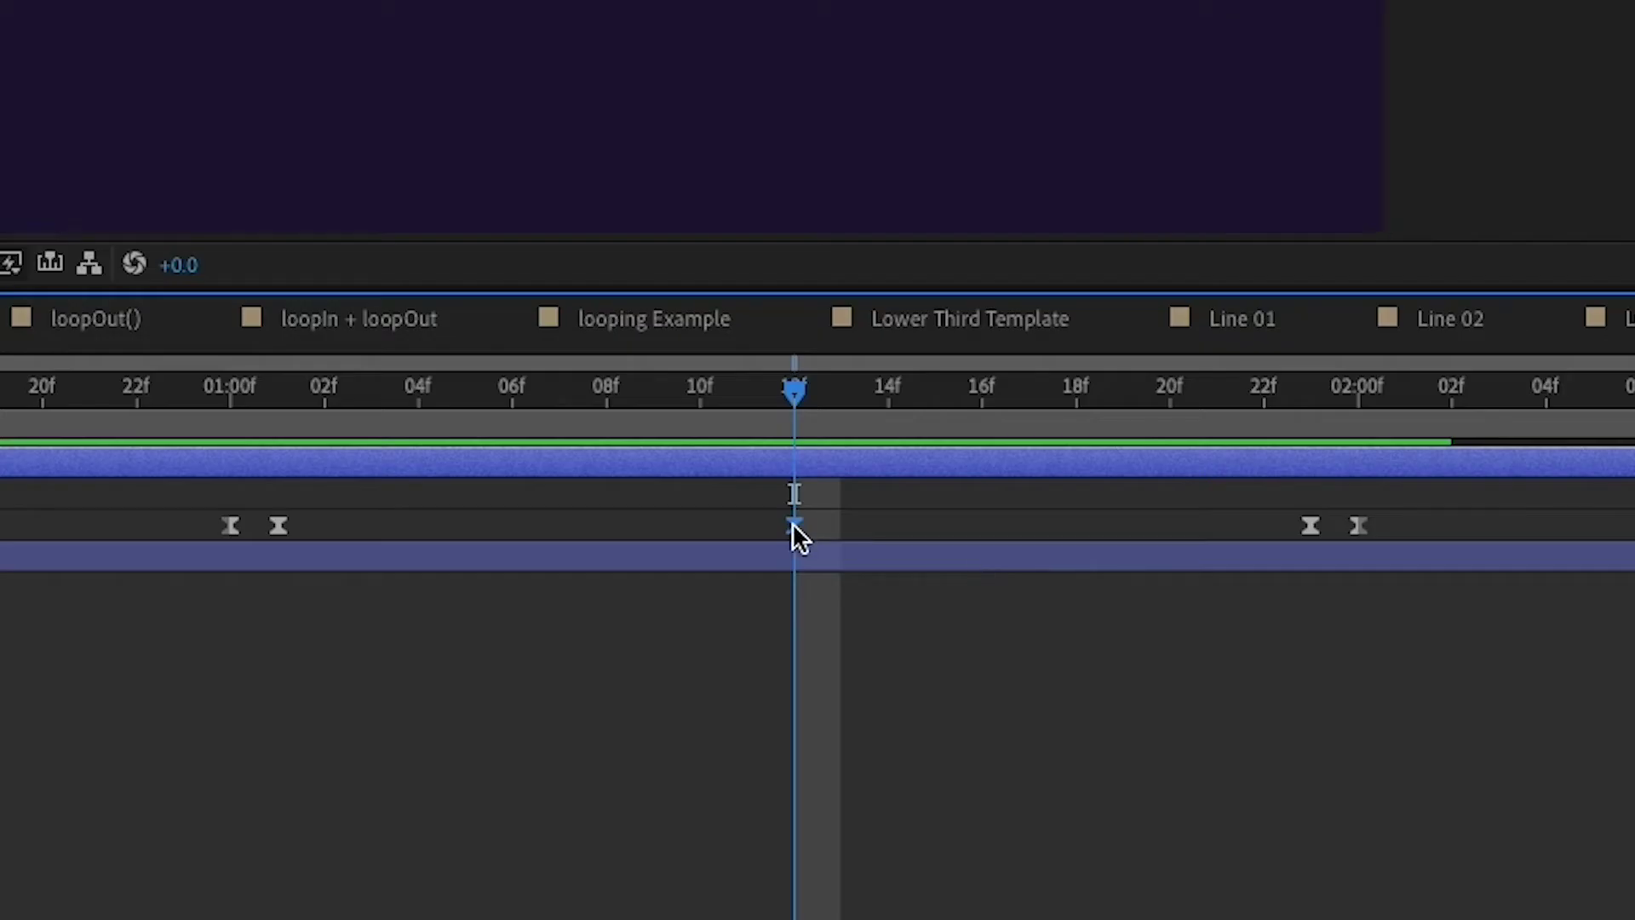
{"action": "left_click", "coordinate": [1309, 525], "text": "shift"}
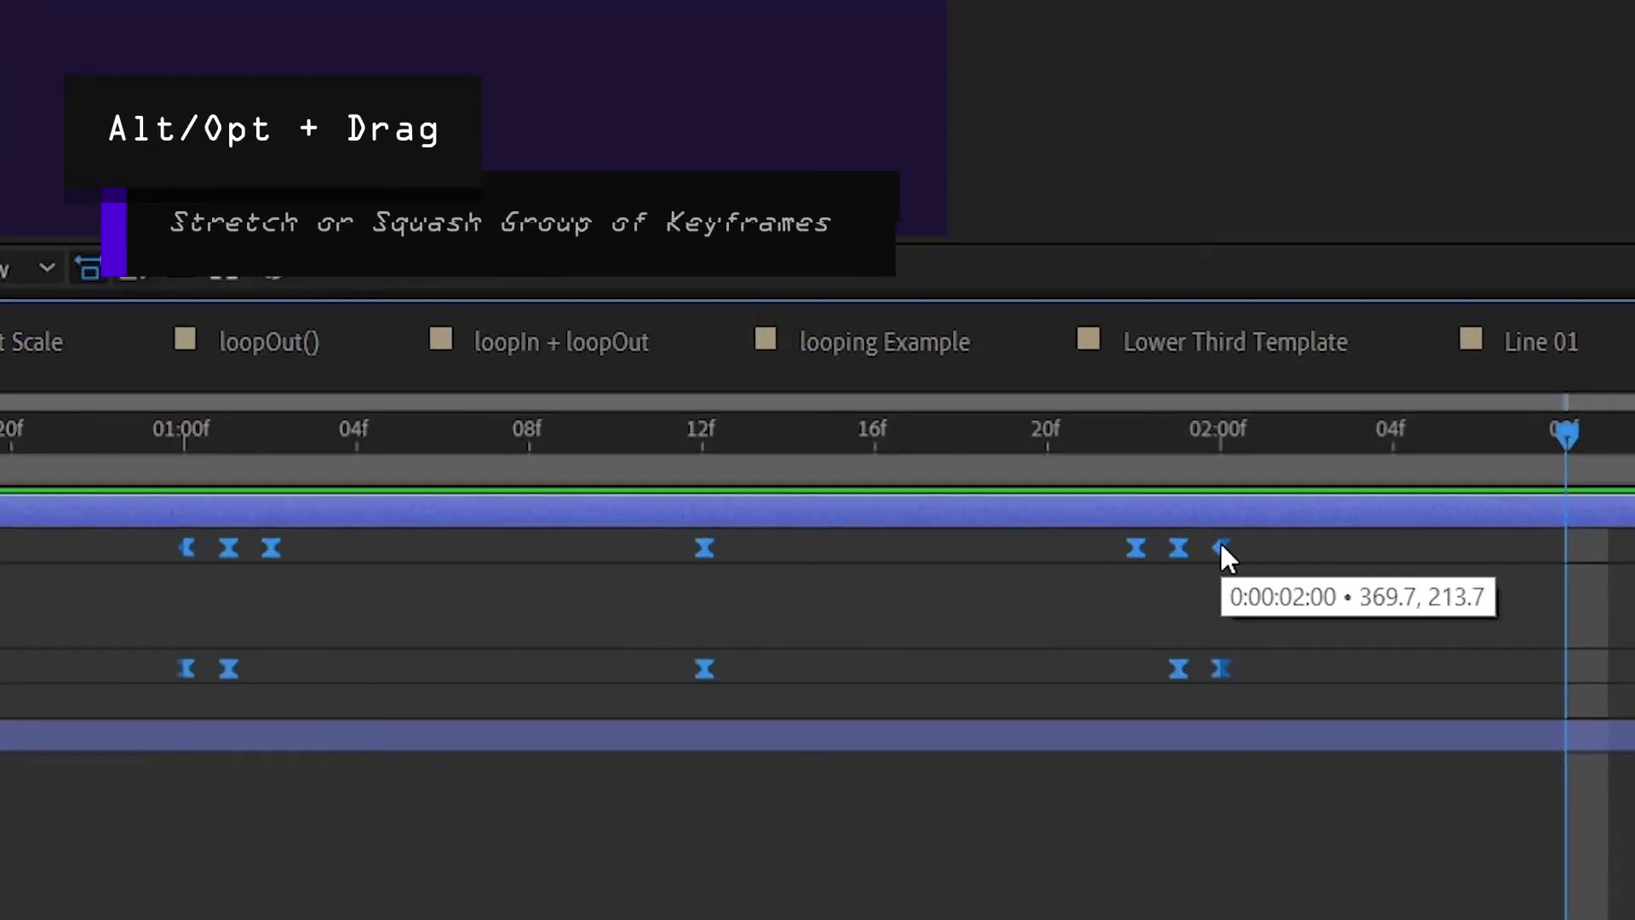
Stretch the selected keyframe group longer, then compress it into a shorter span.
{"action": "left_click_drag", "start_coordinate": [1219, 549], "coordinate": [1065, 754]}
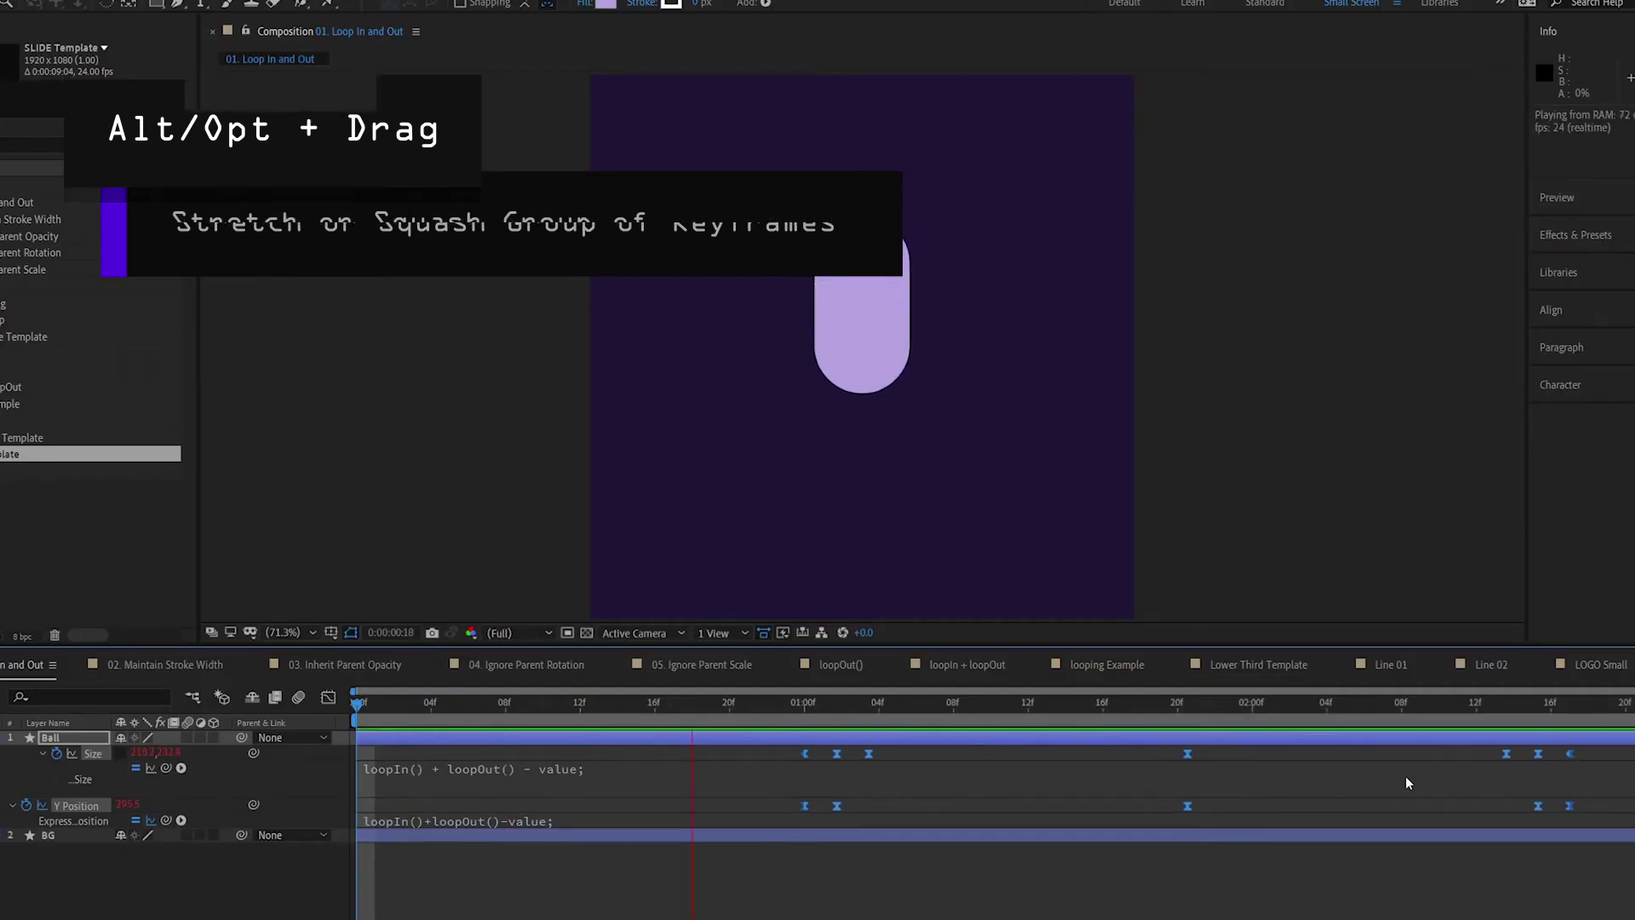
{"action": "left_click", "coordinate": [768, 703]}
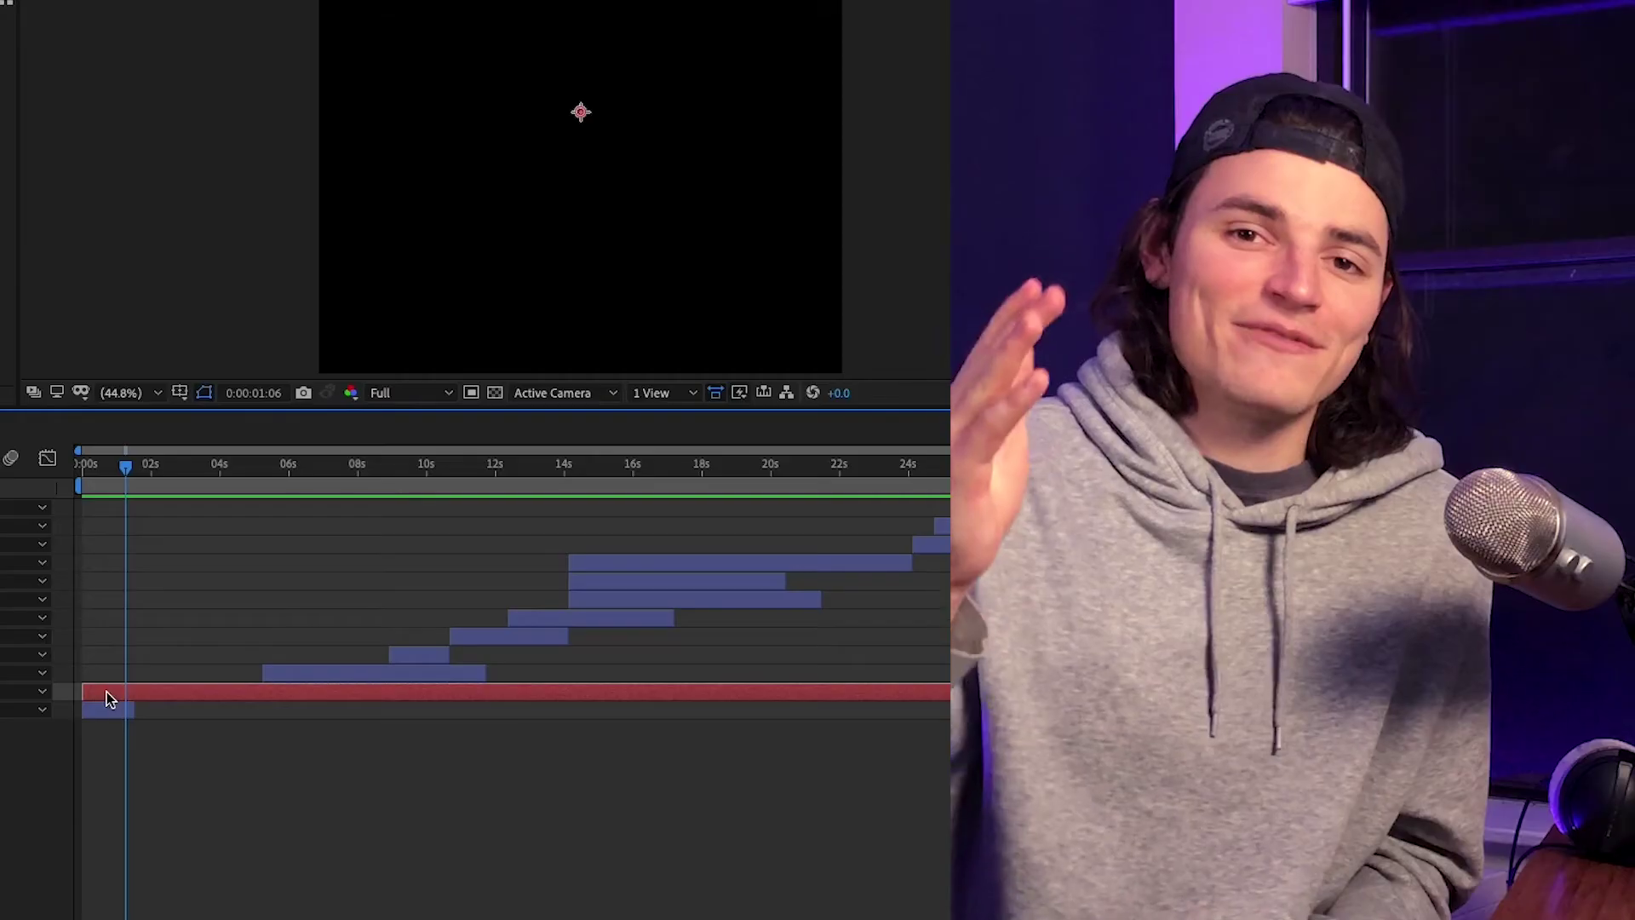
Trim the red layer's start later and its end to the current time around 0:00:05:13, with snapping.
{"action": "left_click_drag", "start_coordinate": [94, 693], "coordinate": [456, 693]}
{"action": "key", "text": "semicolon"}
{"action": "key", "text": "semicolon"}
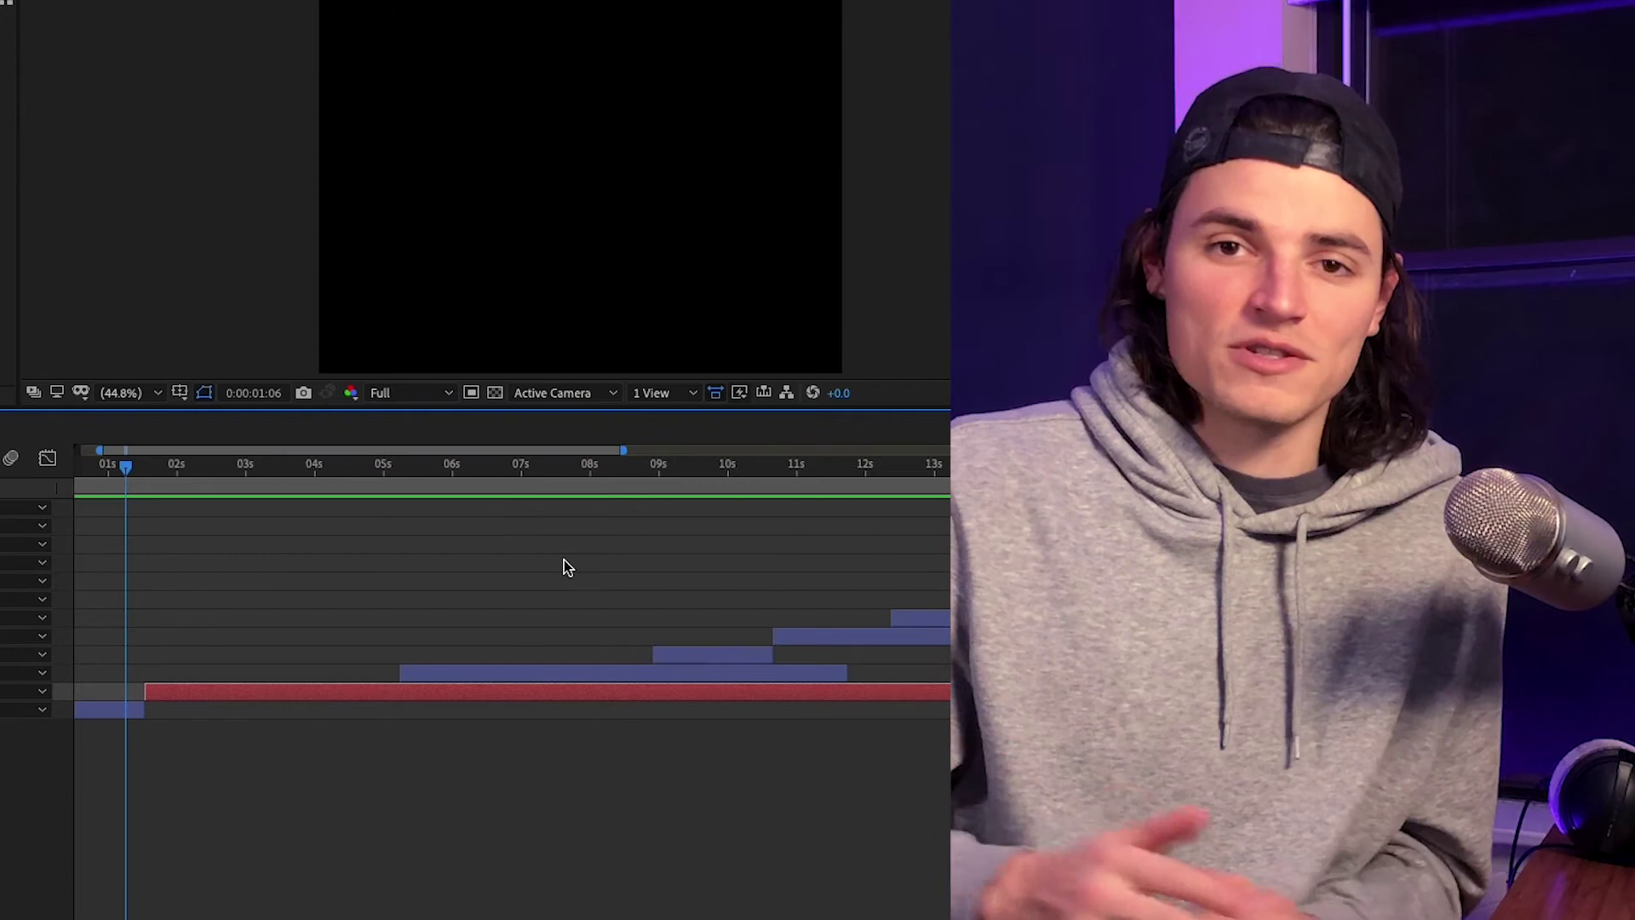
{"action": "left_click", "coordinate": [428, 490]}
{"action": "key", "text": "minus"}
{"action": "left_click_drag", "start_coordinate": [945, 692], "coordinate": [273, 737]}
{"action": "key", "text": "semicolon"}
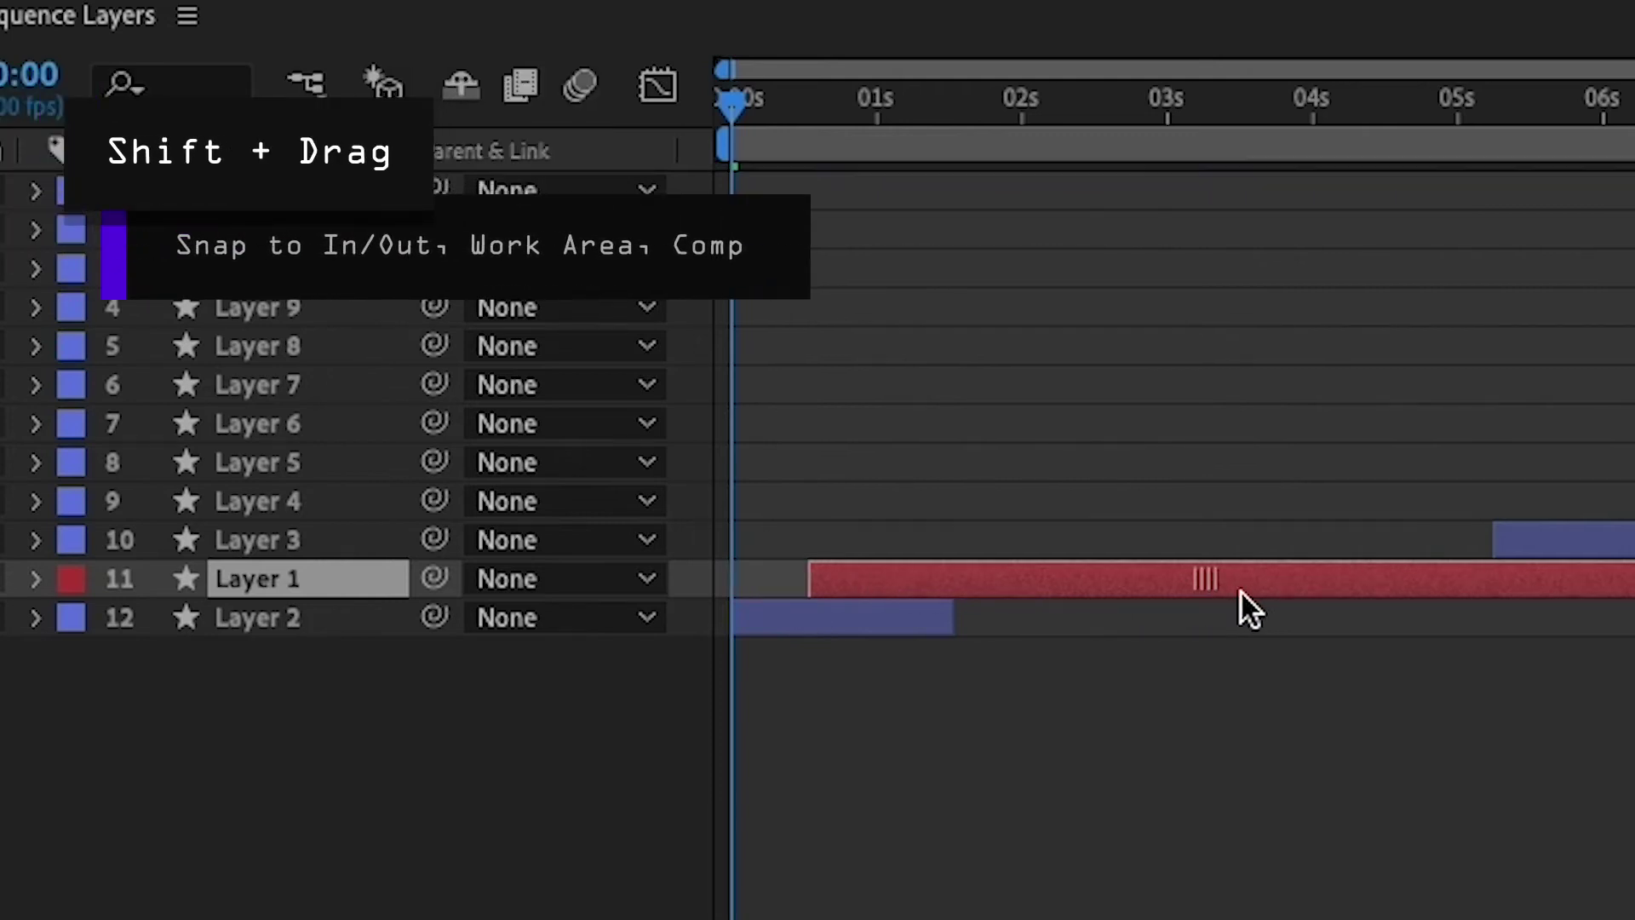
Slide the red layer to snap to Layer 2's end, the blue layer's start, the current time and the work area start.
{"action": "left_click_drag", "start_coordinate": [1249, 607], "coordinate": [1336, 605]}
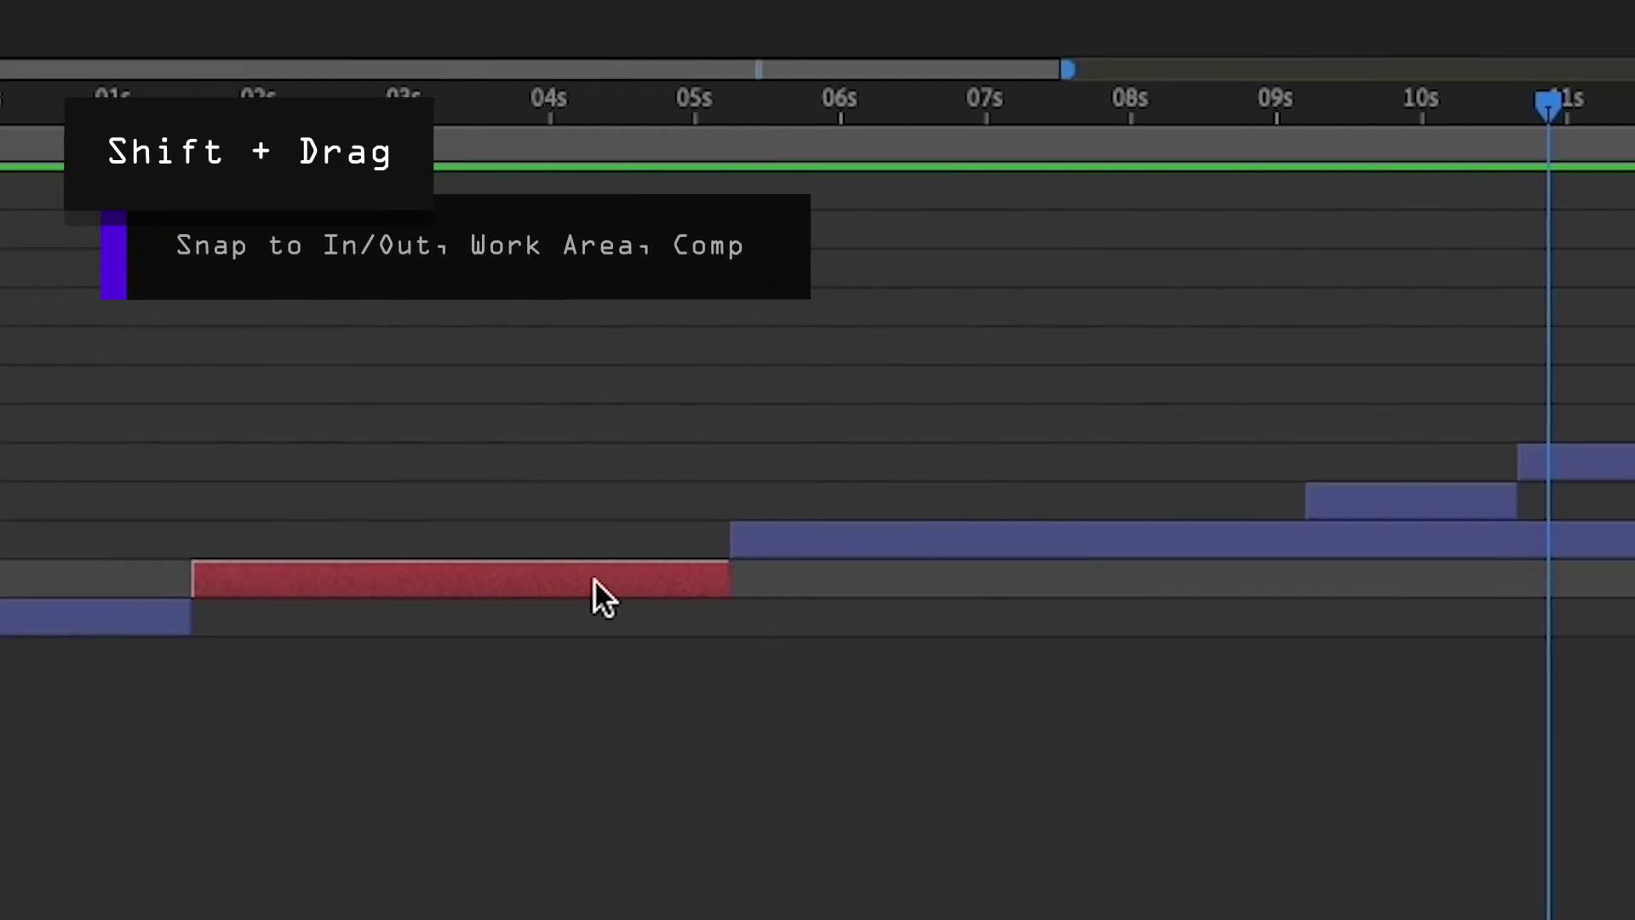
{"action": "left_click_drag", "start_coordinate": [603, 598], "coordinate": [1111, 609]}
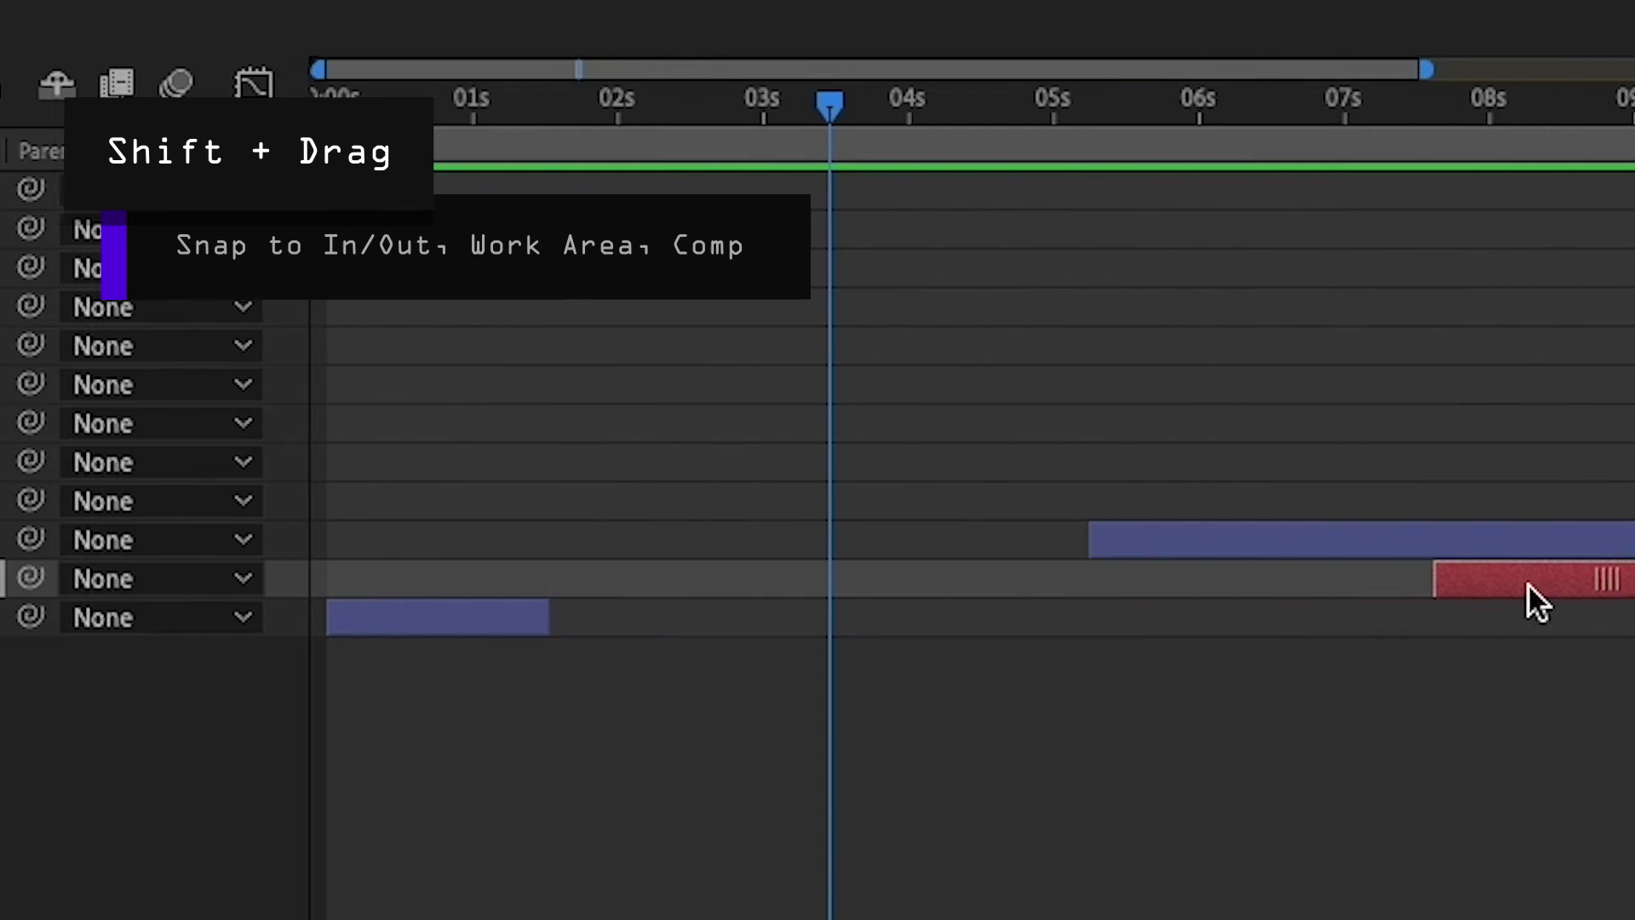
{"action": "left_click_drag", "start_coordinate": [1530, 585], "coordinate": [1047, 610]}
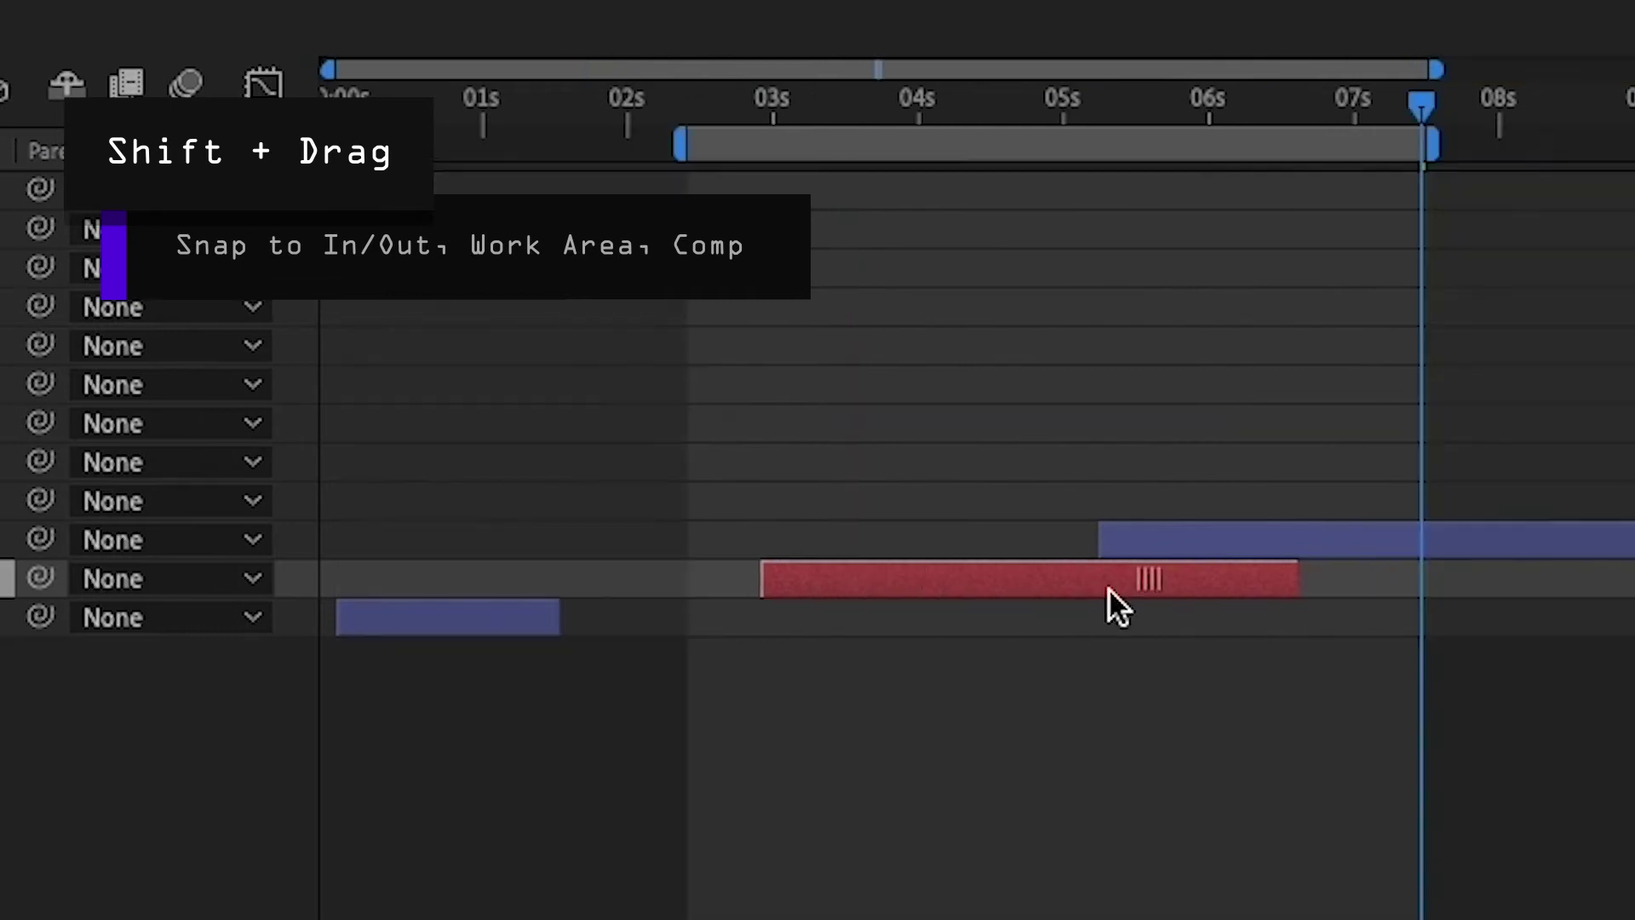
{"action": "left_click_drag", "start_coordinate": [1110, 590], "coordinate": [917, 587]}
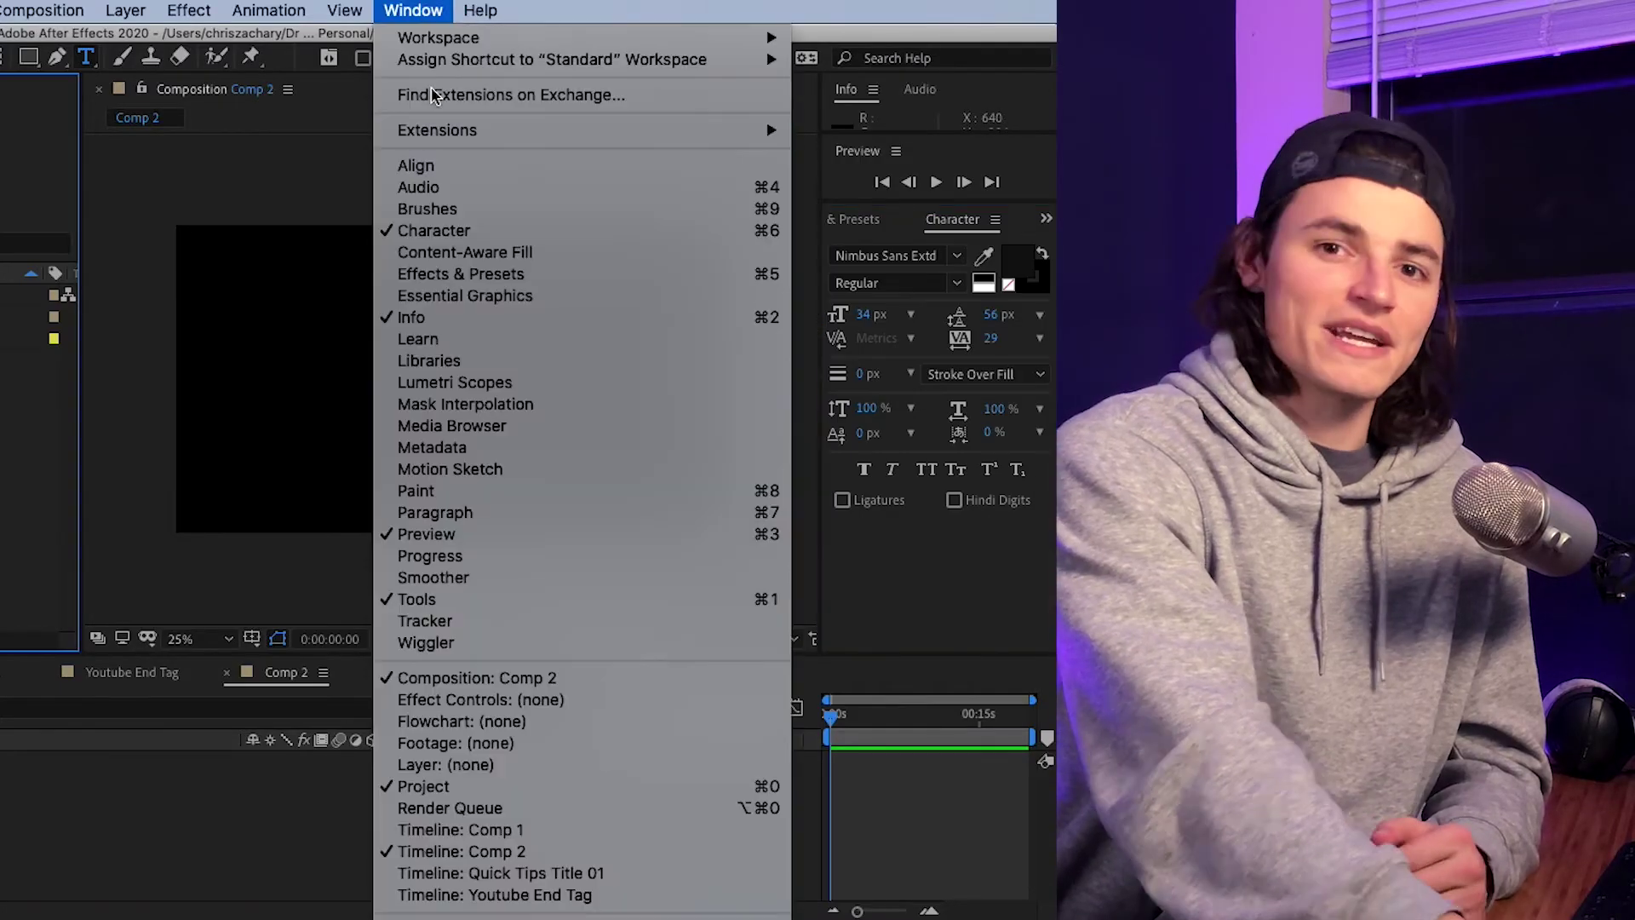
Close the Paragraph panel and enable Auto-Open Panels in the toolbar.
{"action": "left_click", "coordinate": [486, 513]}
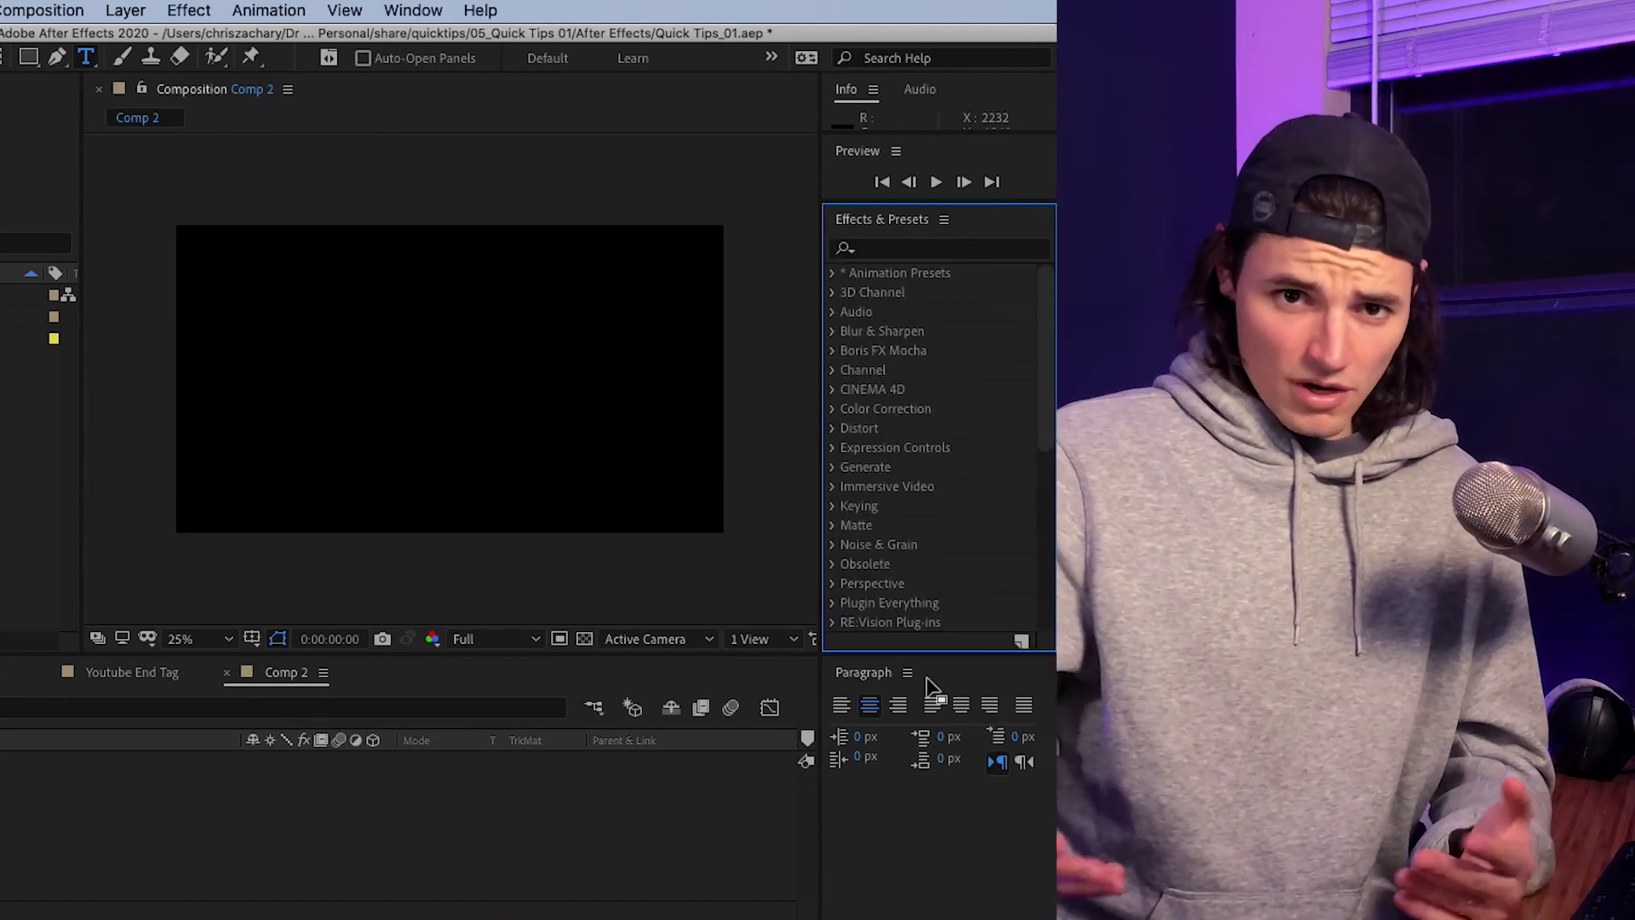
{"action": "left_click", "coordinate": [928, 694]}
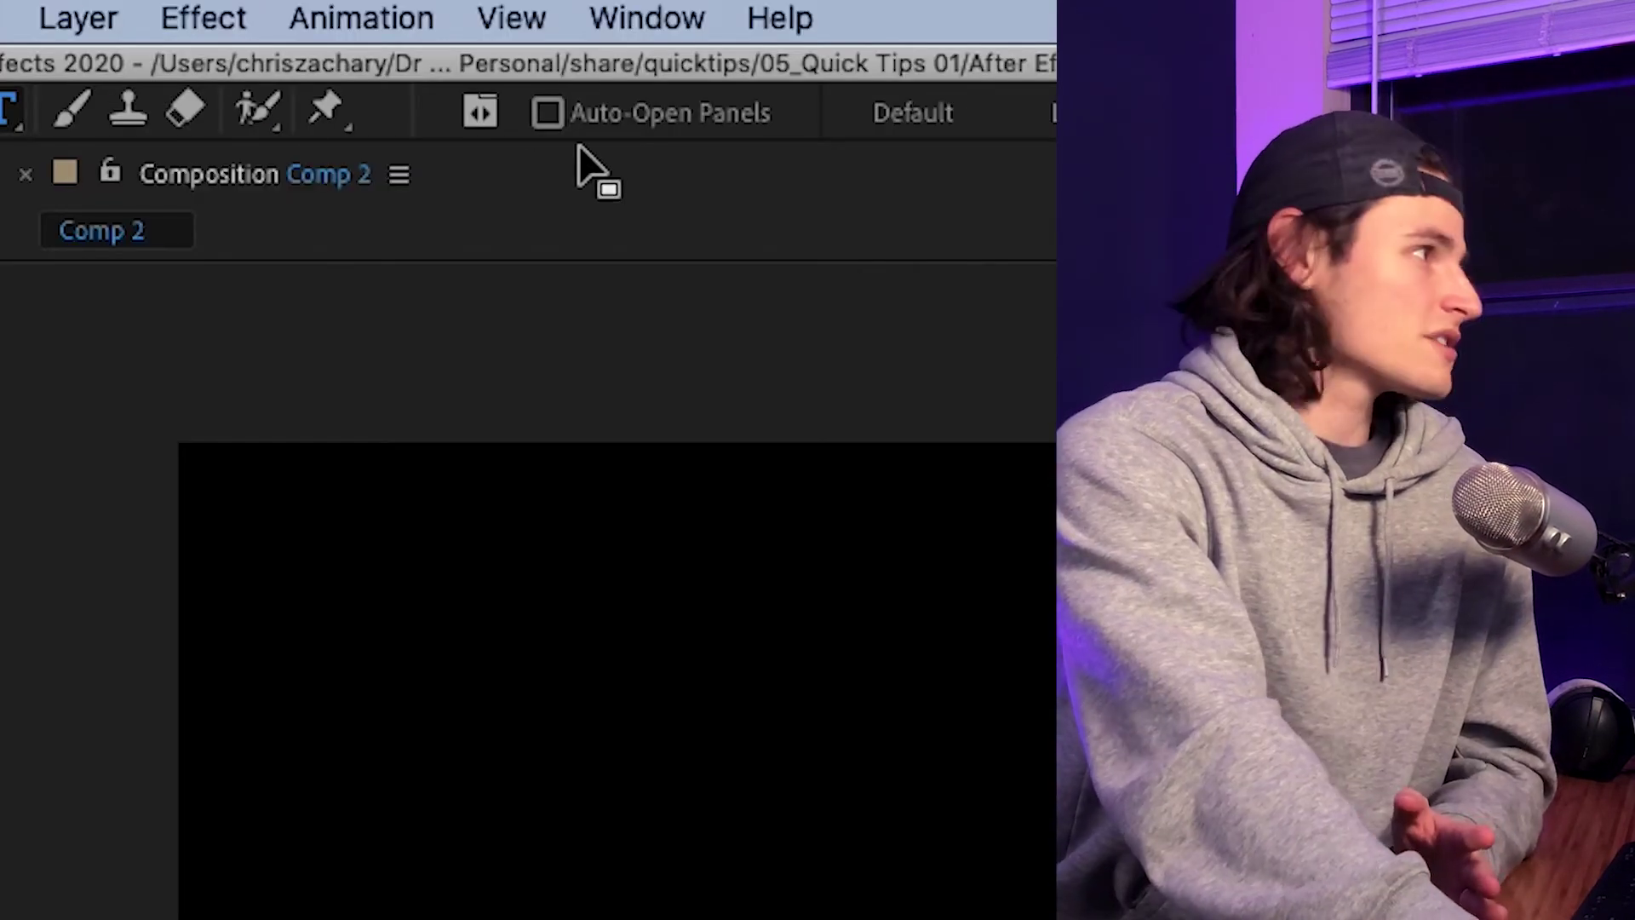
{"action": "left_click", "coordinate": [549, 125]}
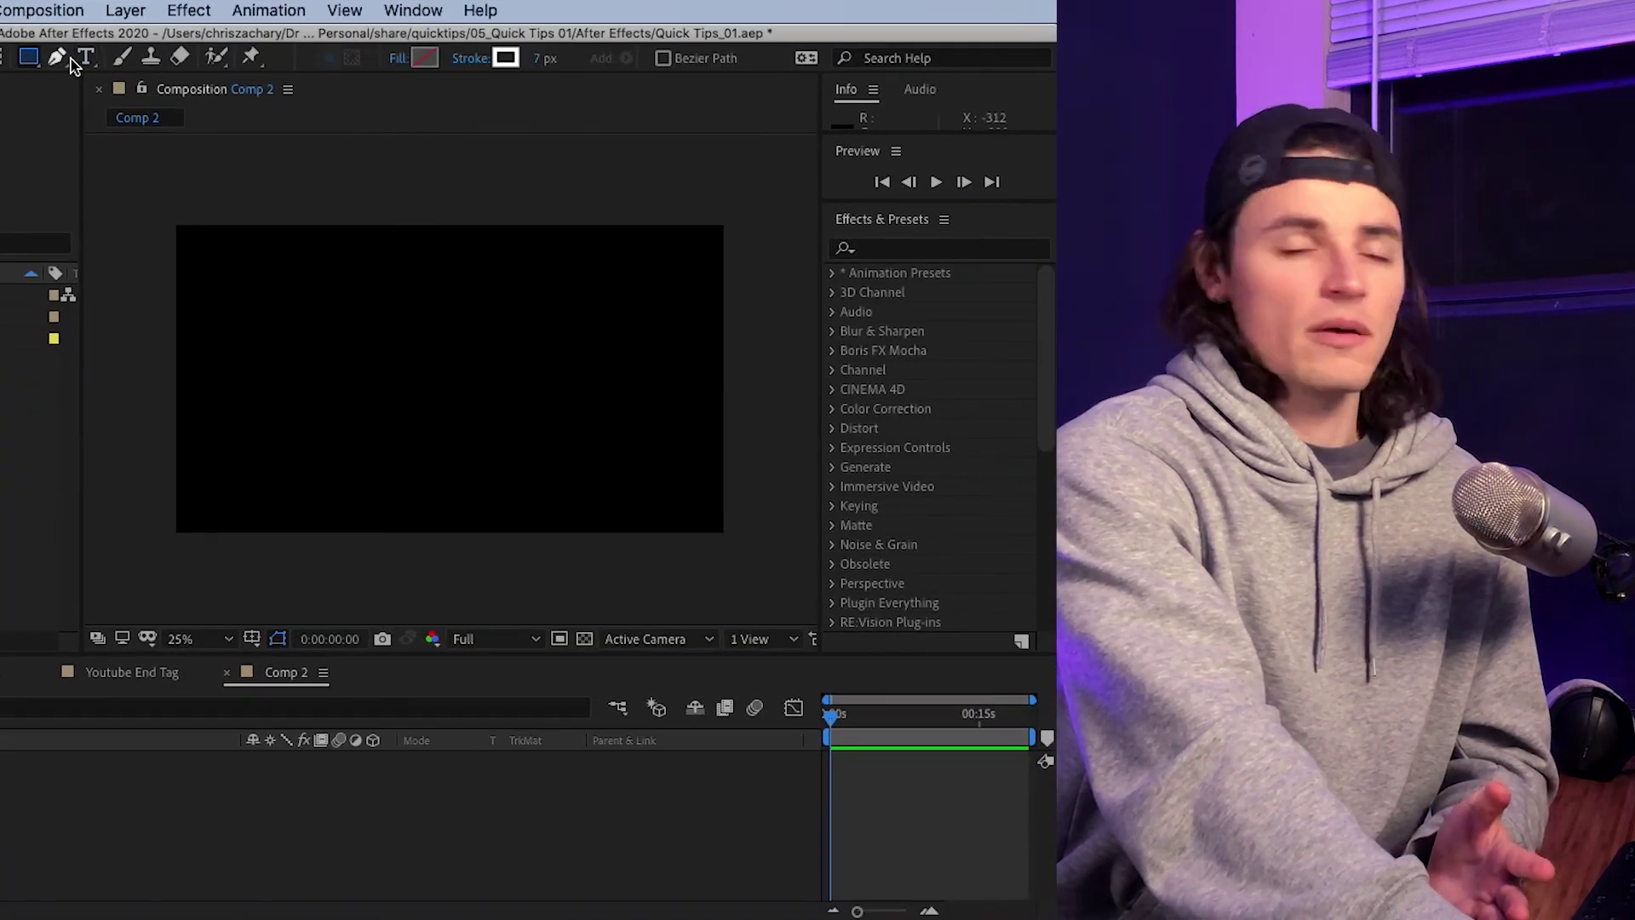
Select the Type tool so Character and Paragraph open, then toggle the text panels off and on.
{"action": "left_click", "coordinate": [84, 59]}
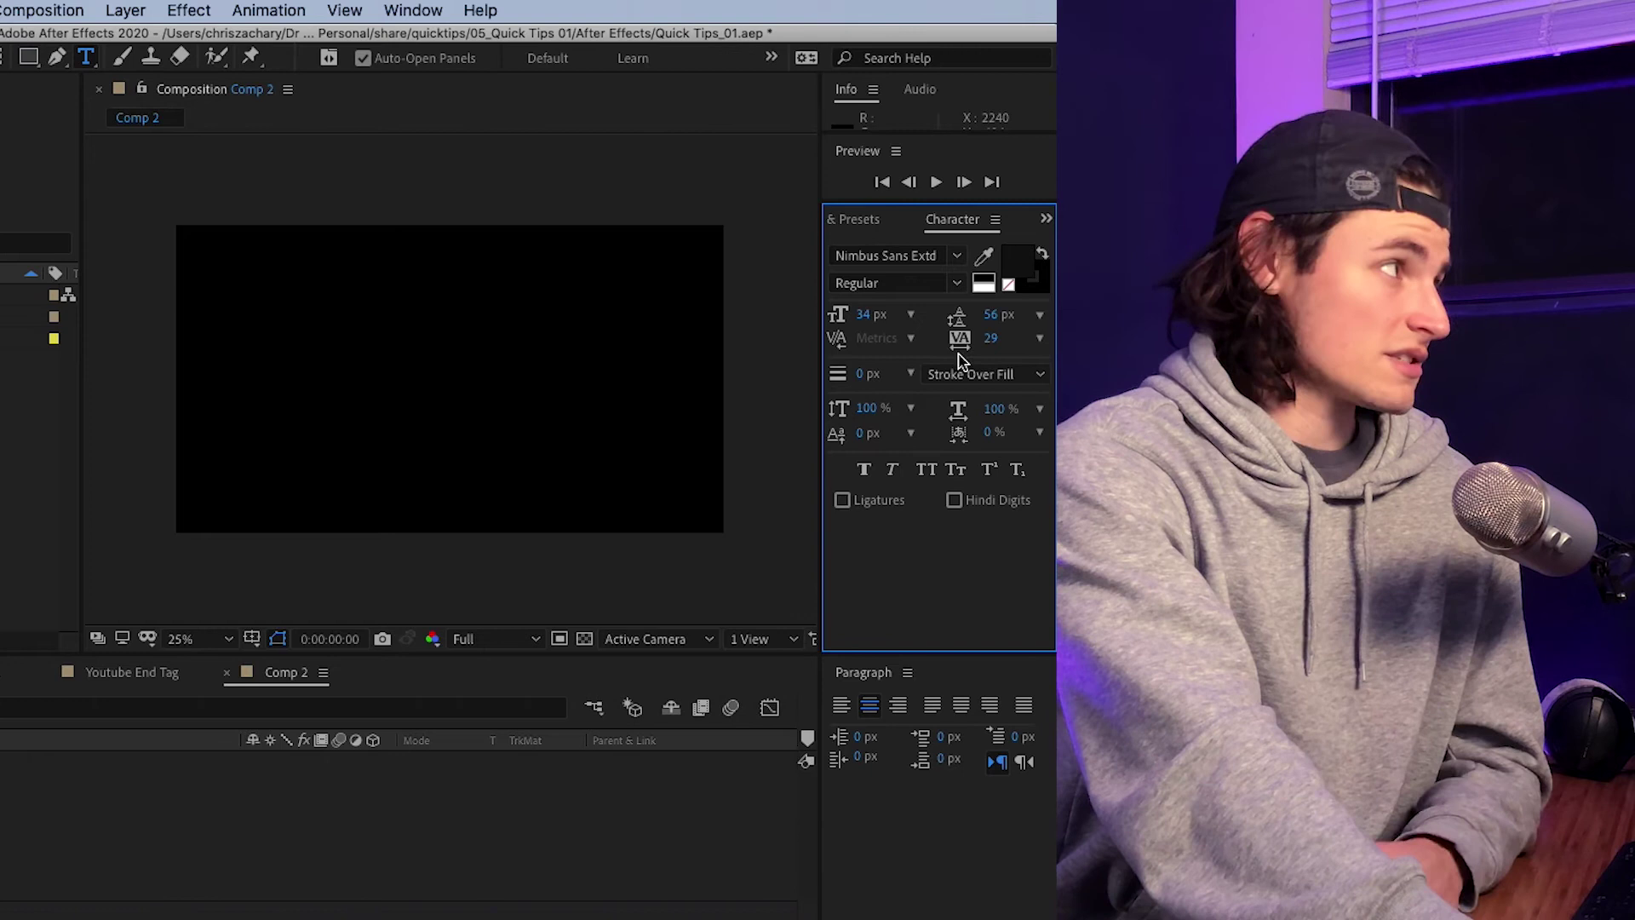
{"action": "left_click", "coordinate": [330, 60]}
{"action": "left_click", "coordinate": [331, 60]}
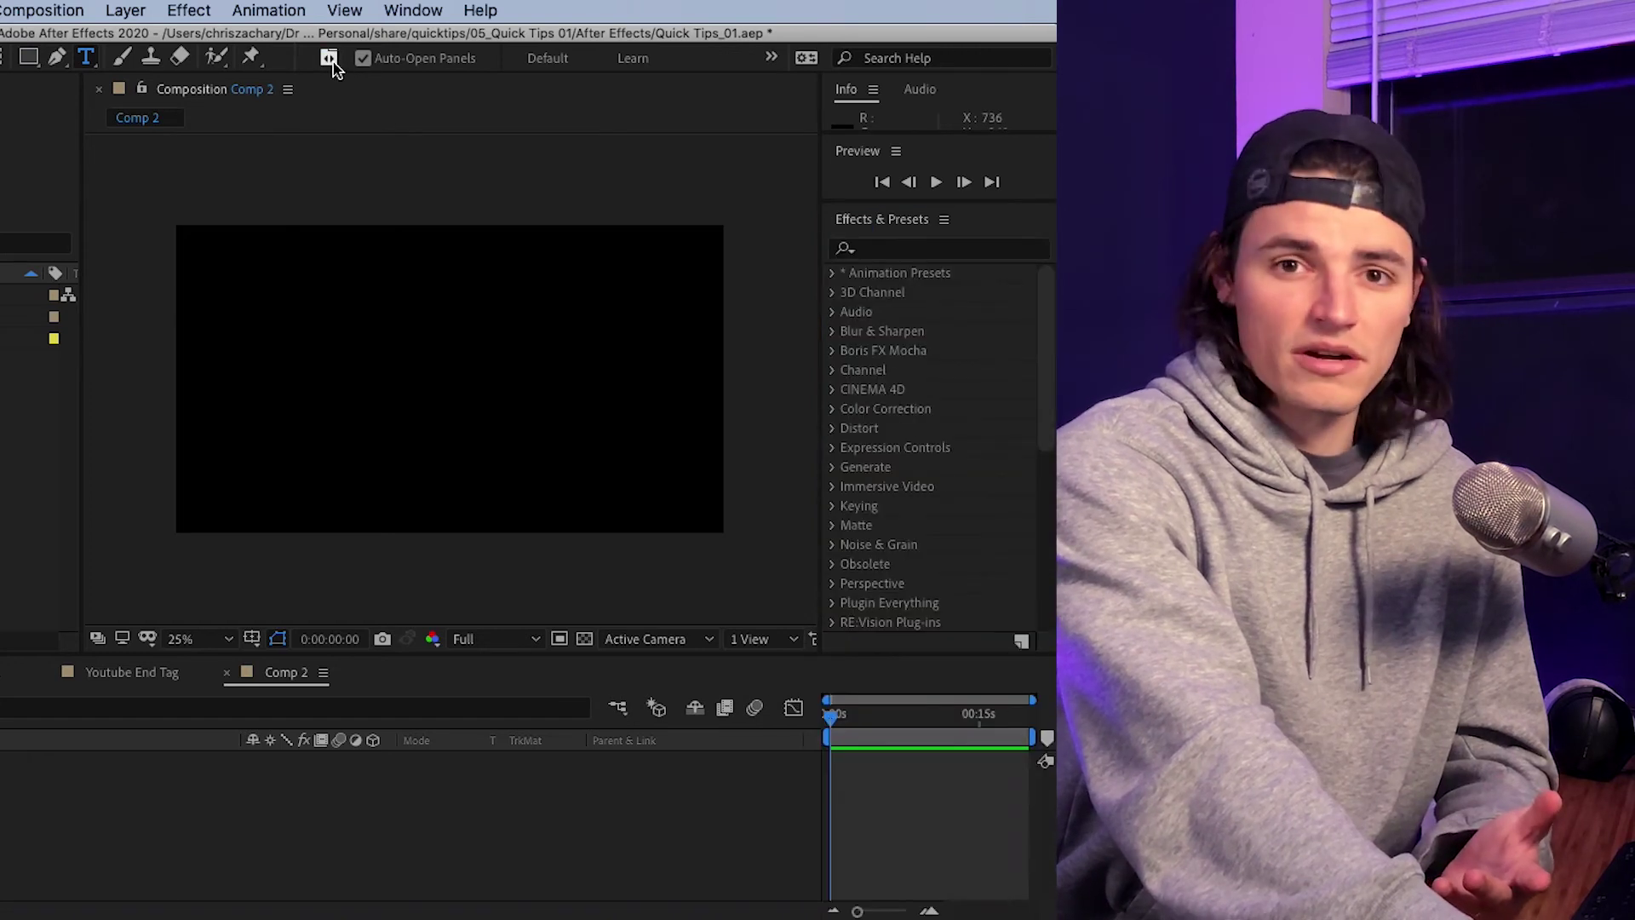
{"action": "left_click", "coordinate": [328, 58]}
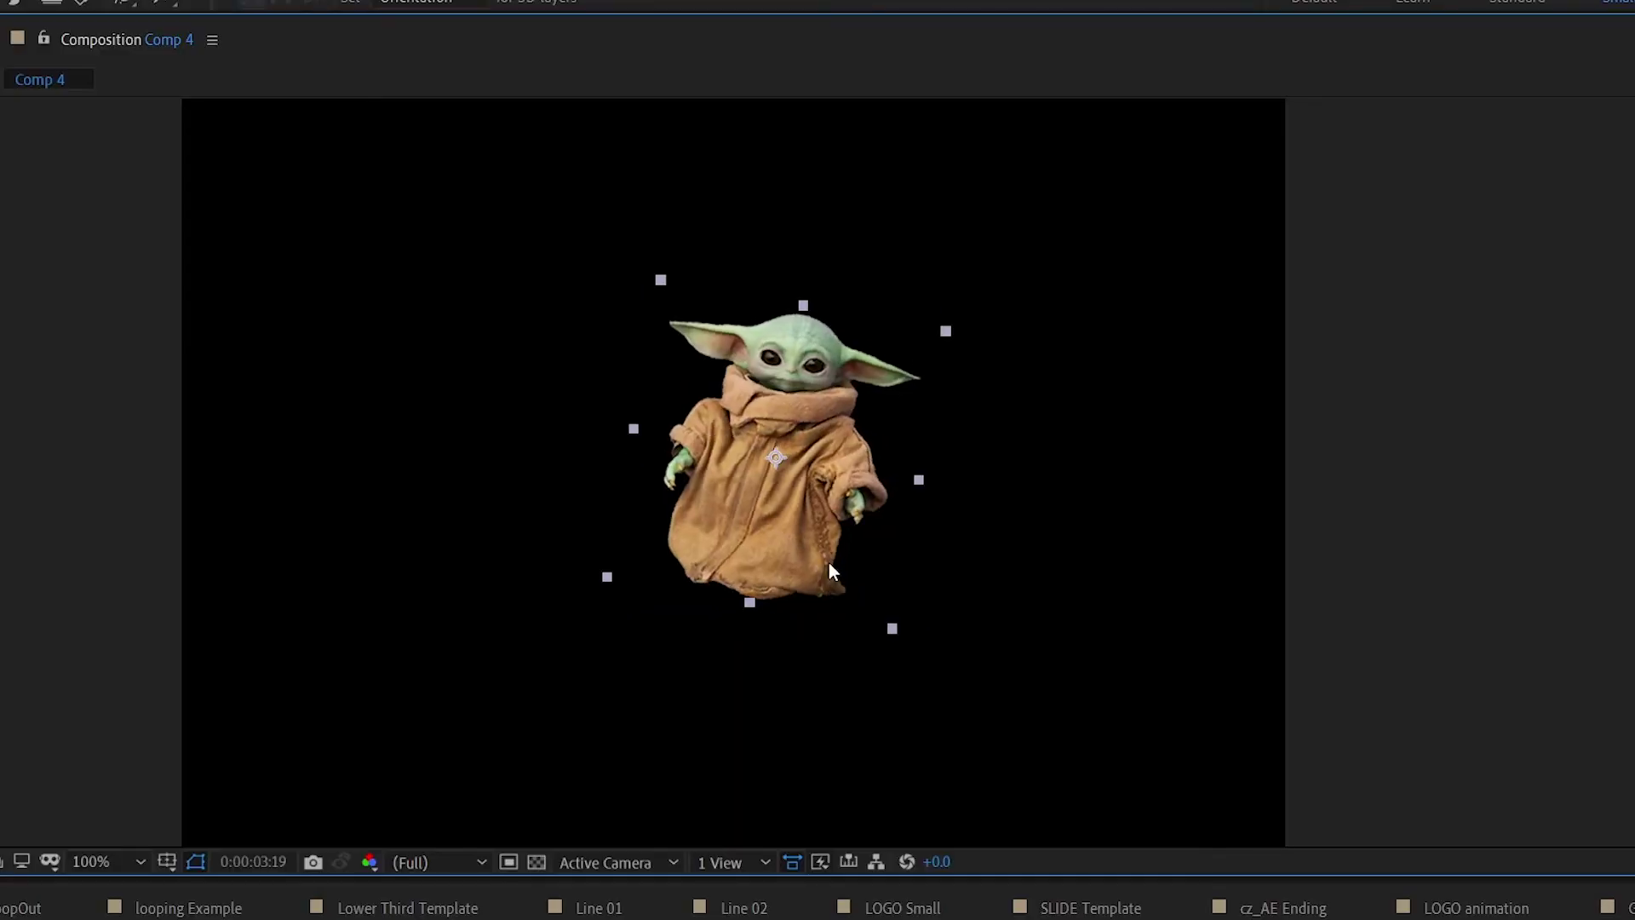
Move grogu's anchor point, recentre it in layer content, and enable Center Anchor Point in New Shape Layers.
{"action": "key", "text": "y"}
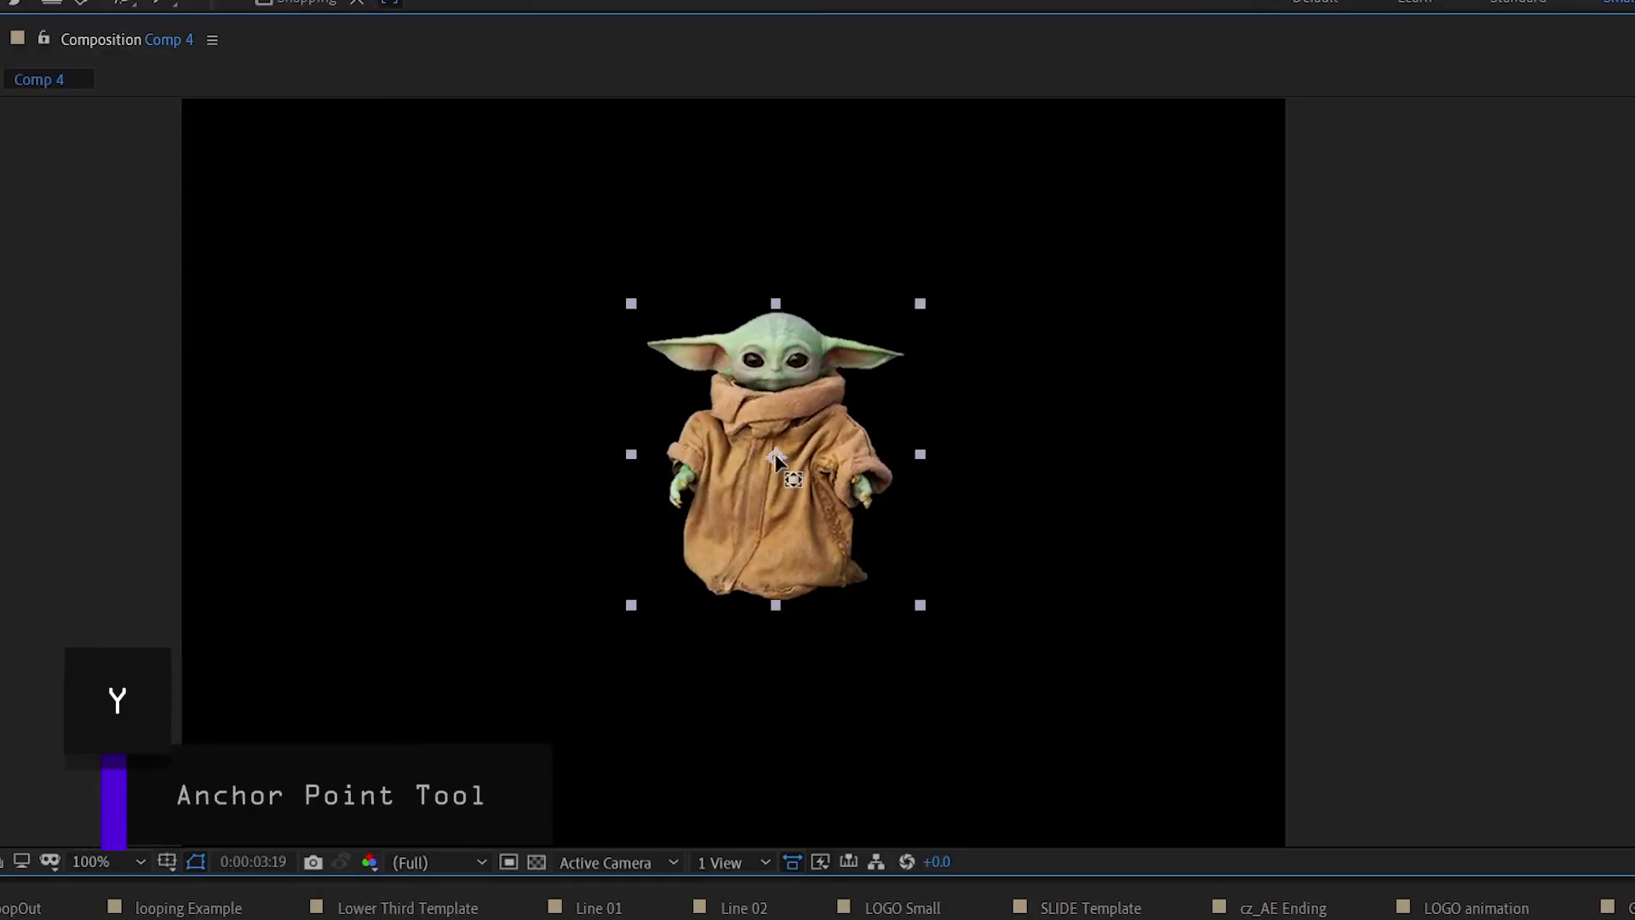
{"action": "left_click_drag", "start_coordinate": [776, 457], "coordinate": [771, 601]}
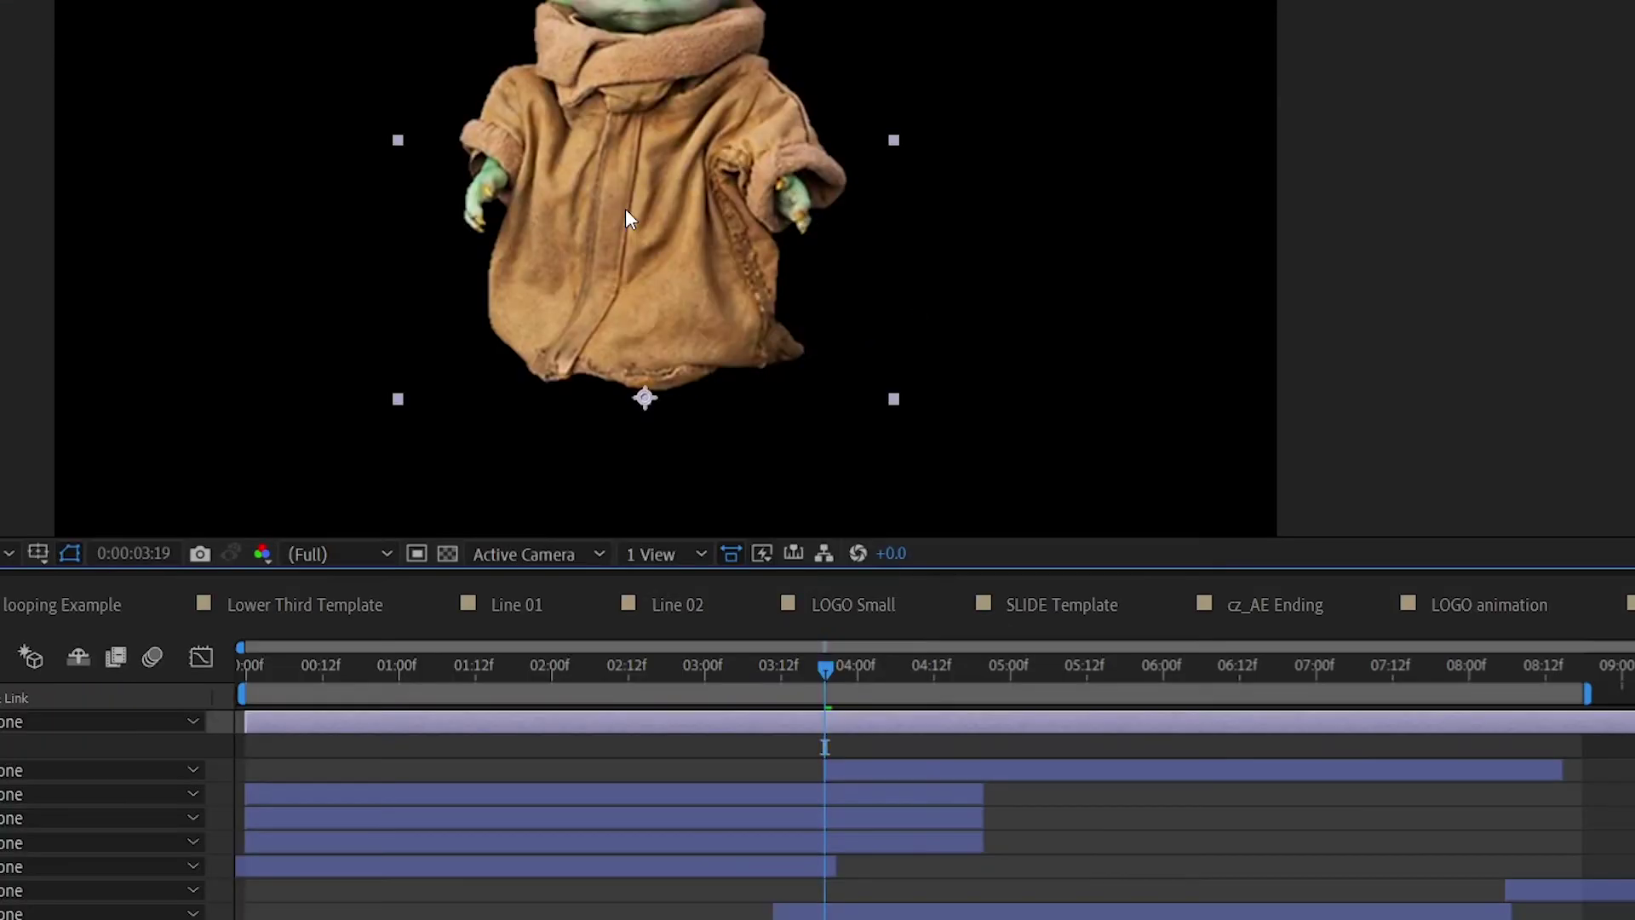
{"action": "right_click", "coordinate": [698, 550]}
{"action": "mouse_move", "coordinate": [709, 334]}
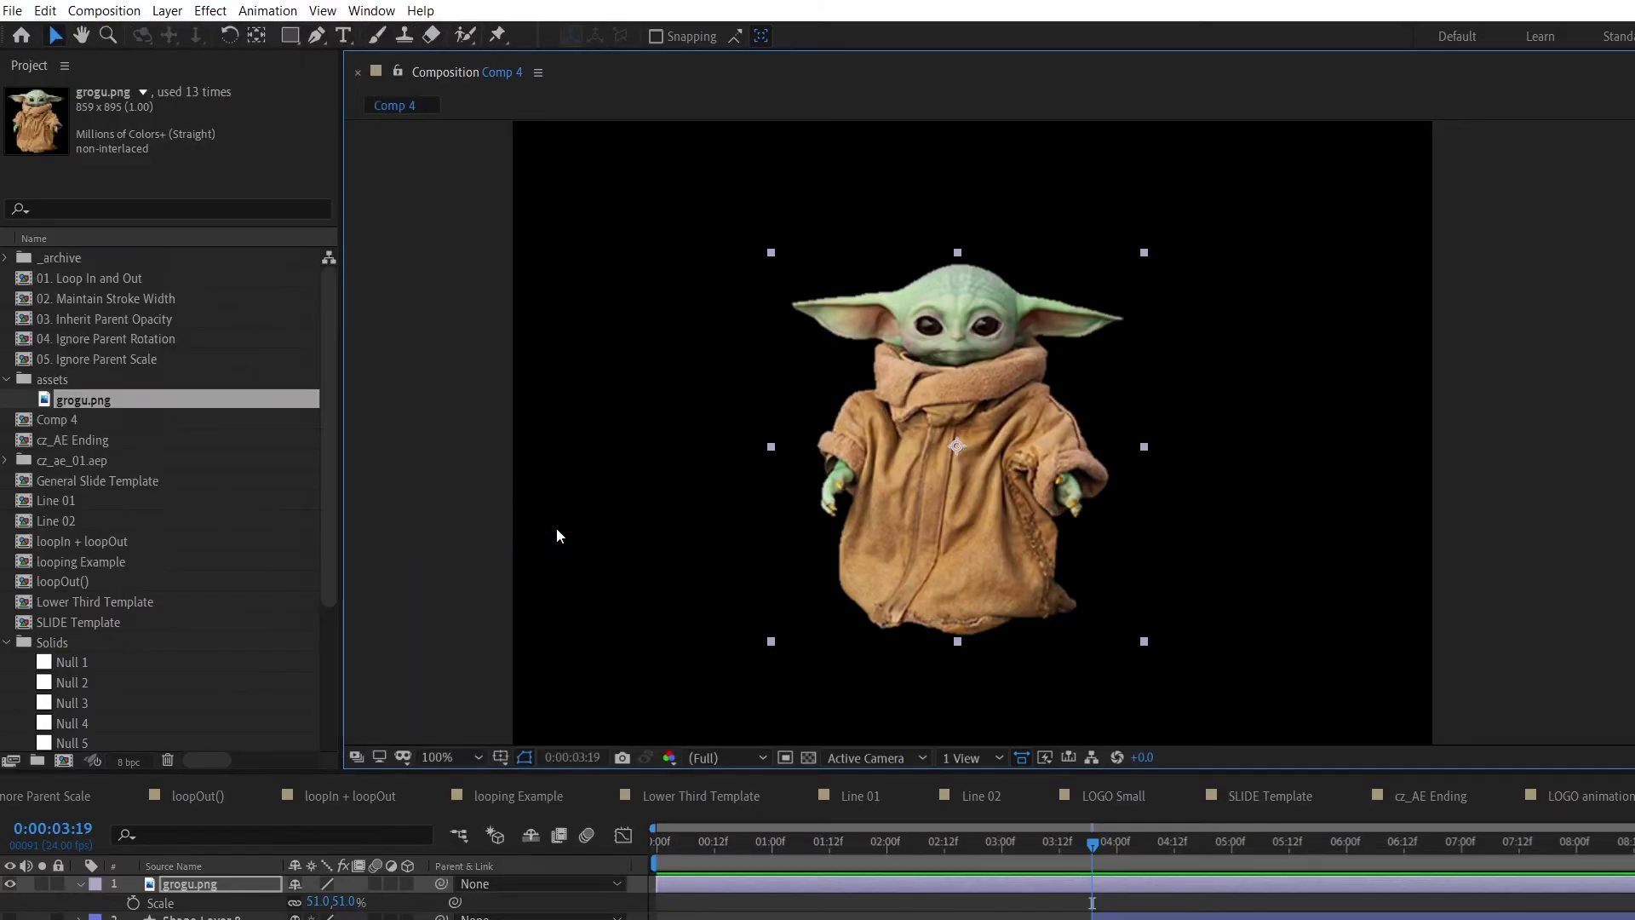
{"action": "left_click", "coordinate": [455, 402]}
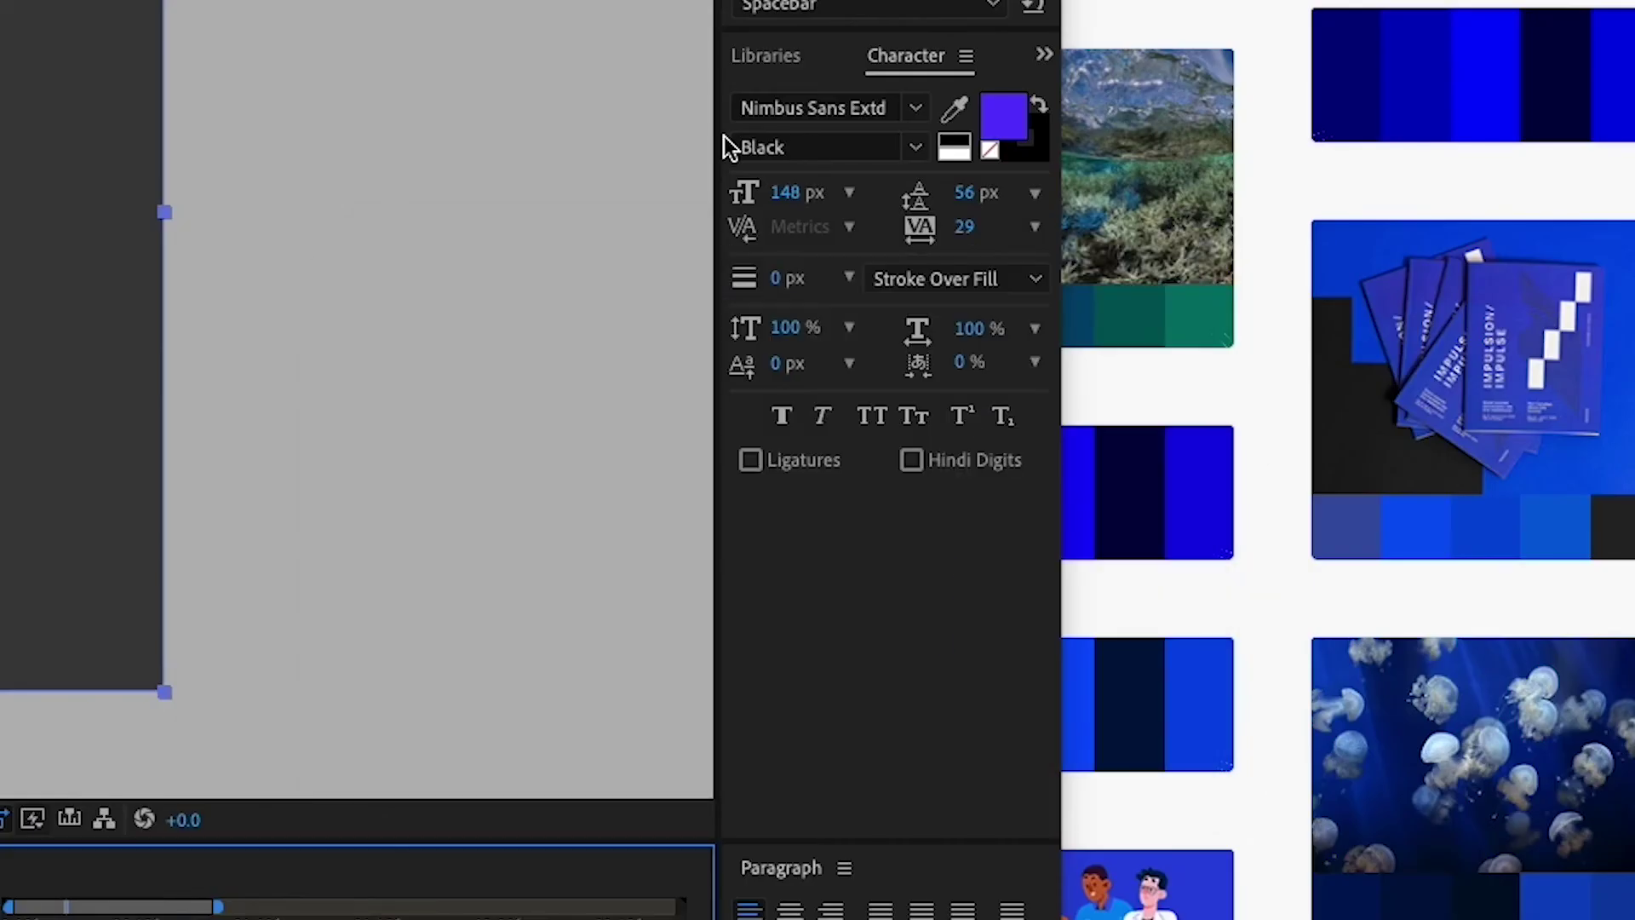
Eyedrop the outside palette swatch #6D00BF as the shape's fill colour and confirm it.
{"action": "left_click", "coordinate": [1052, 461]}
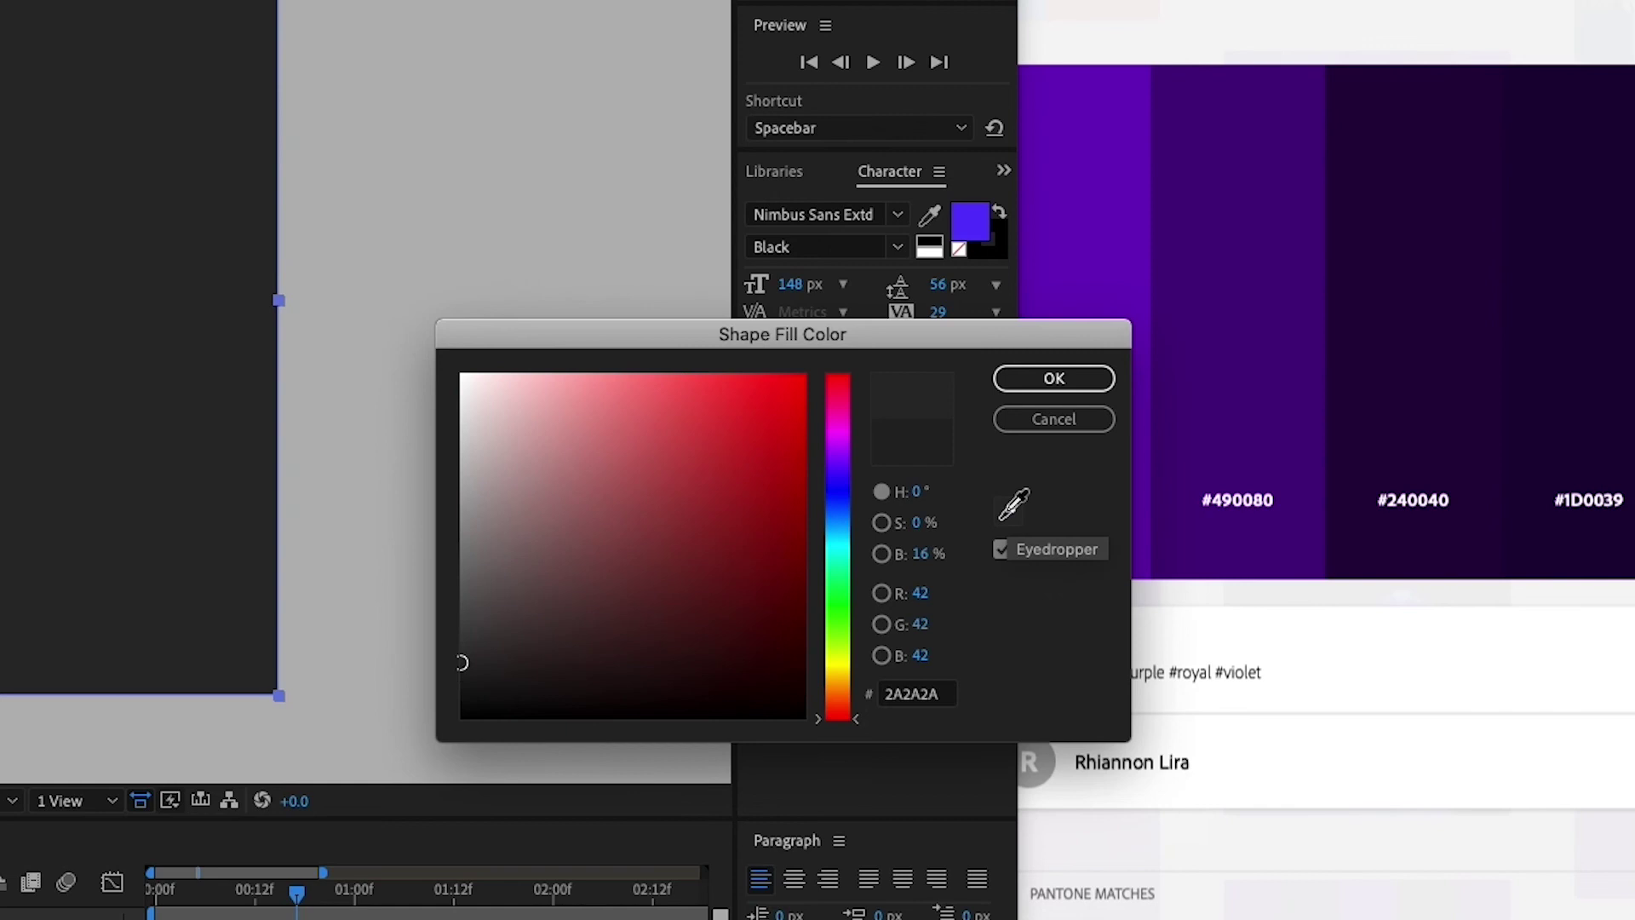
{"action": "key", "text": "Return"}
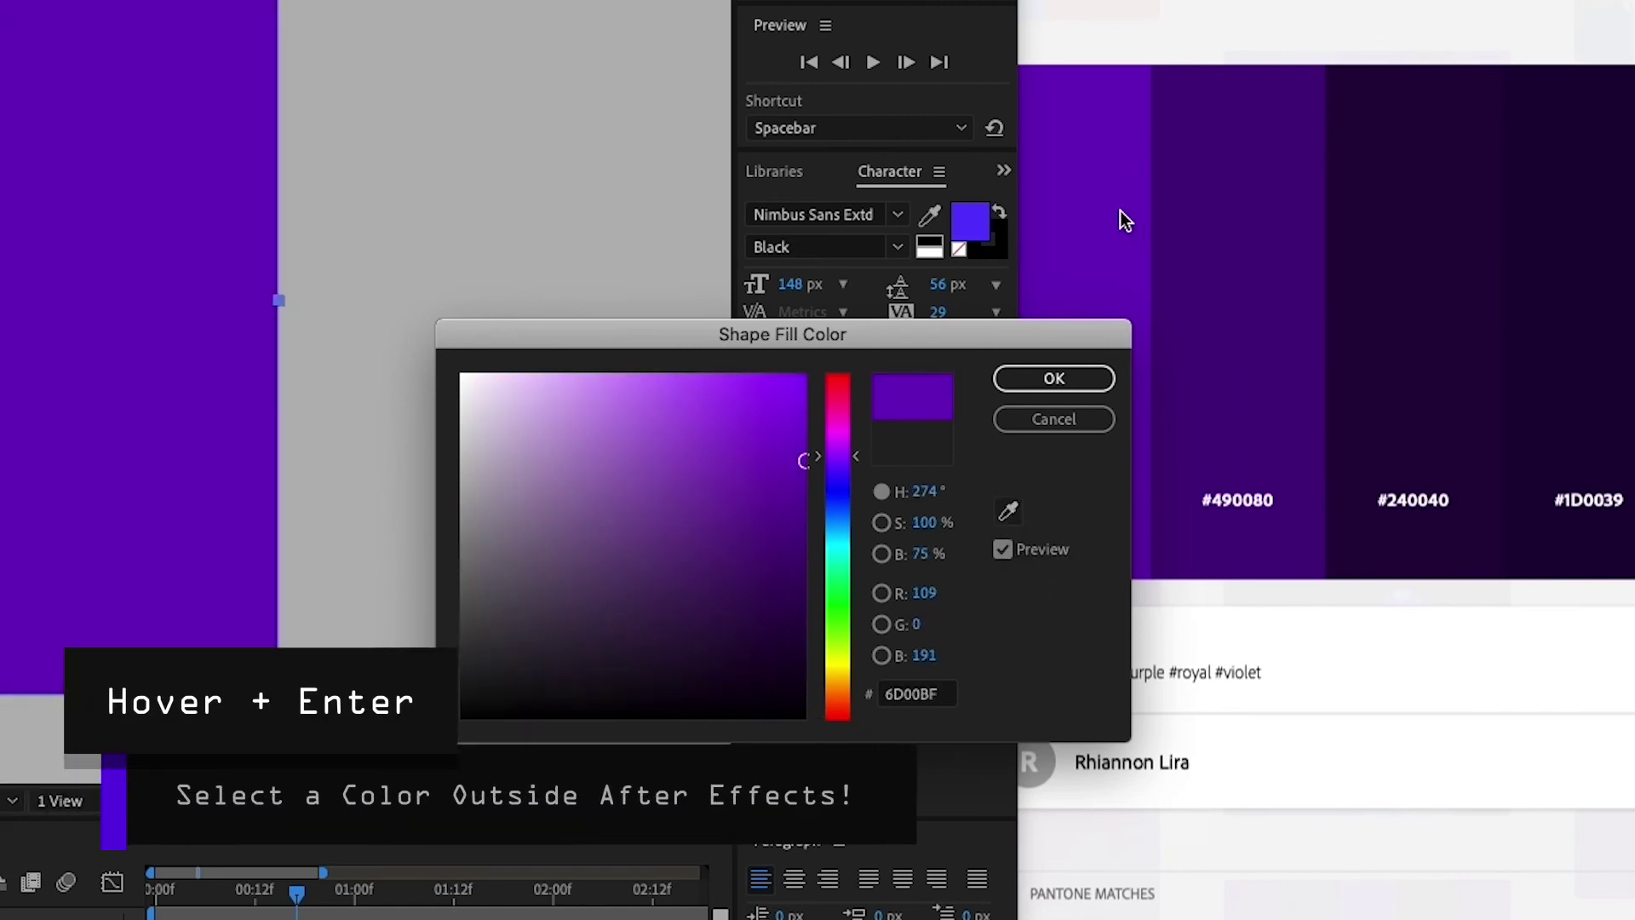
{"action": "left_click", "coordinate": [1060, 385]}
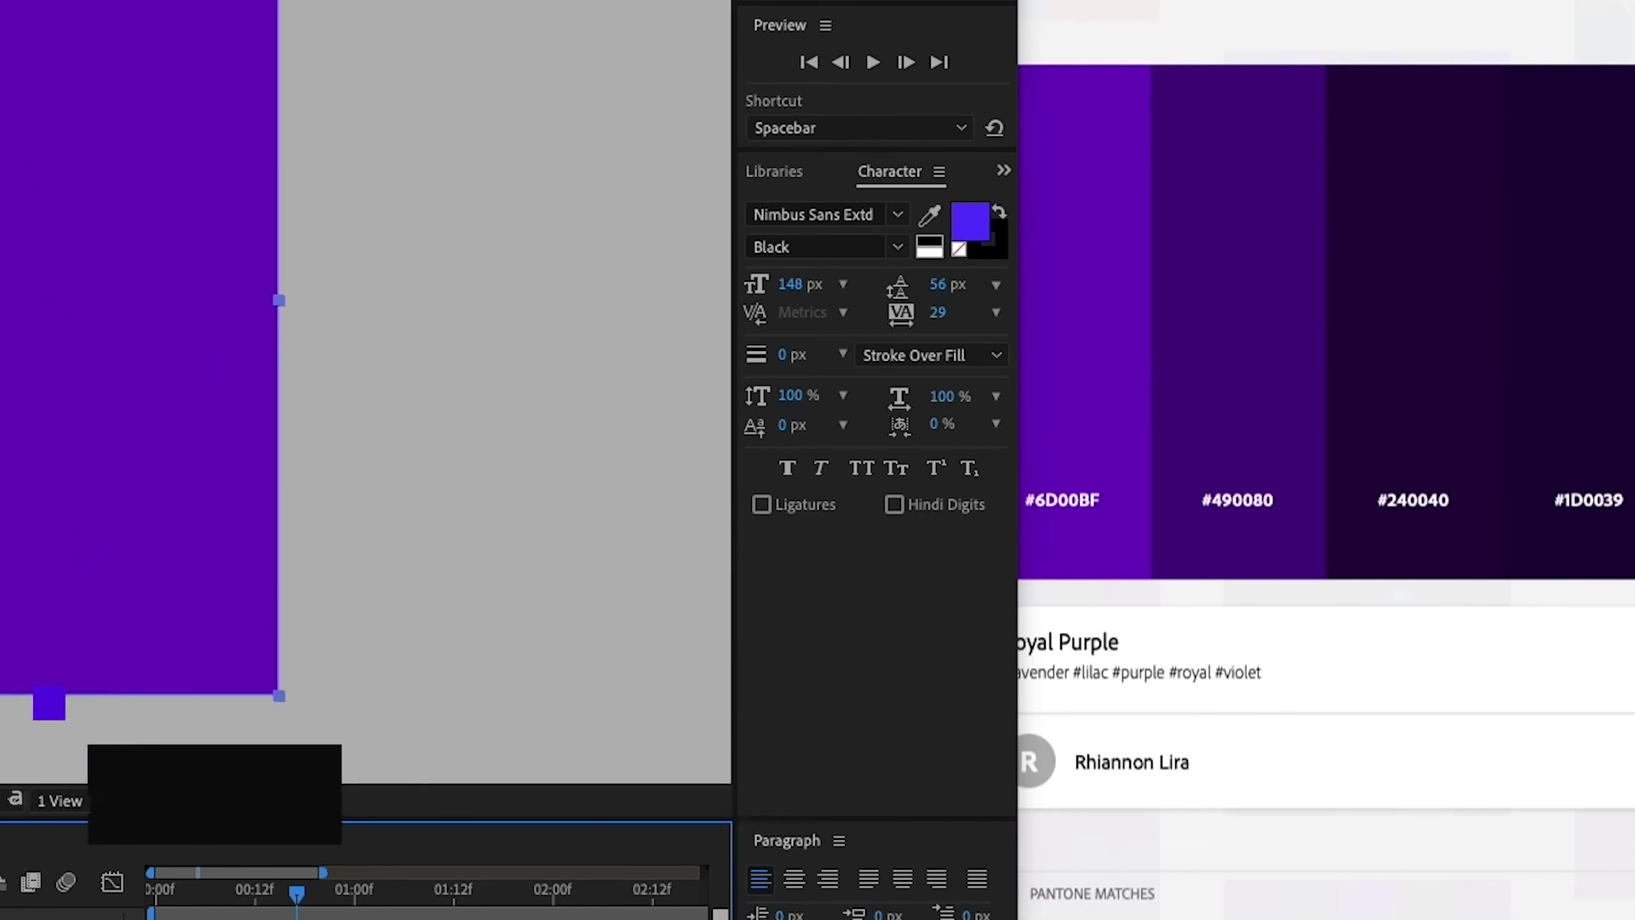